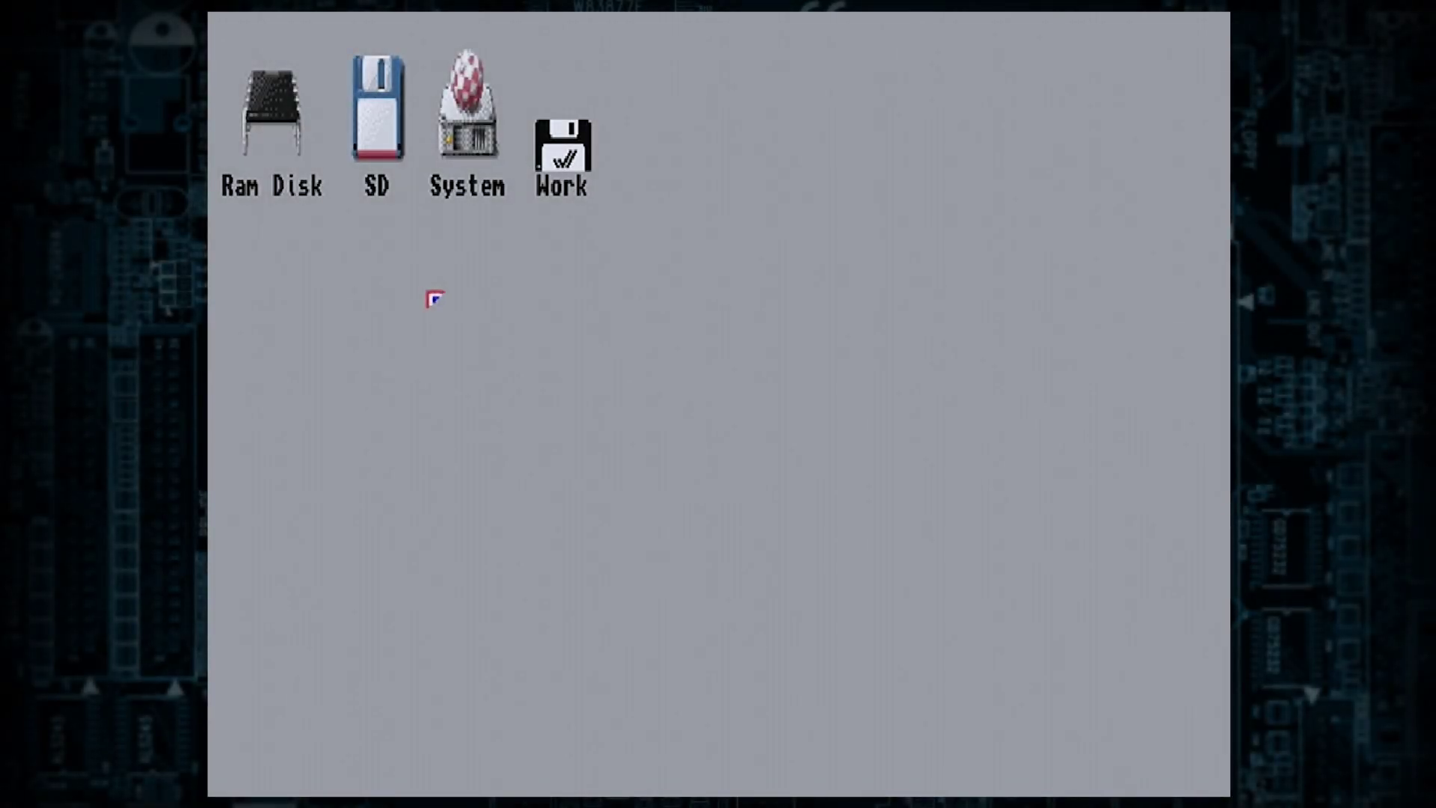
Step: Open the Work drive and move its window to the bottom of the screen
{"action": "double_click", "coordinate": [583, 169]}
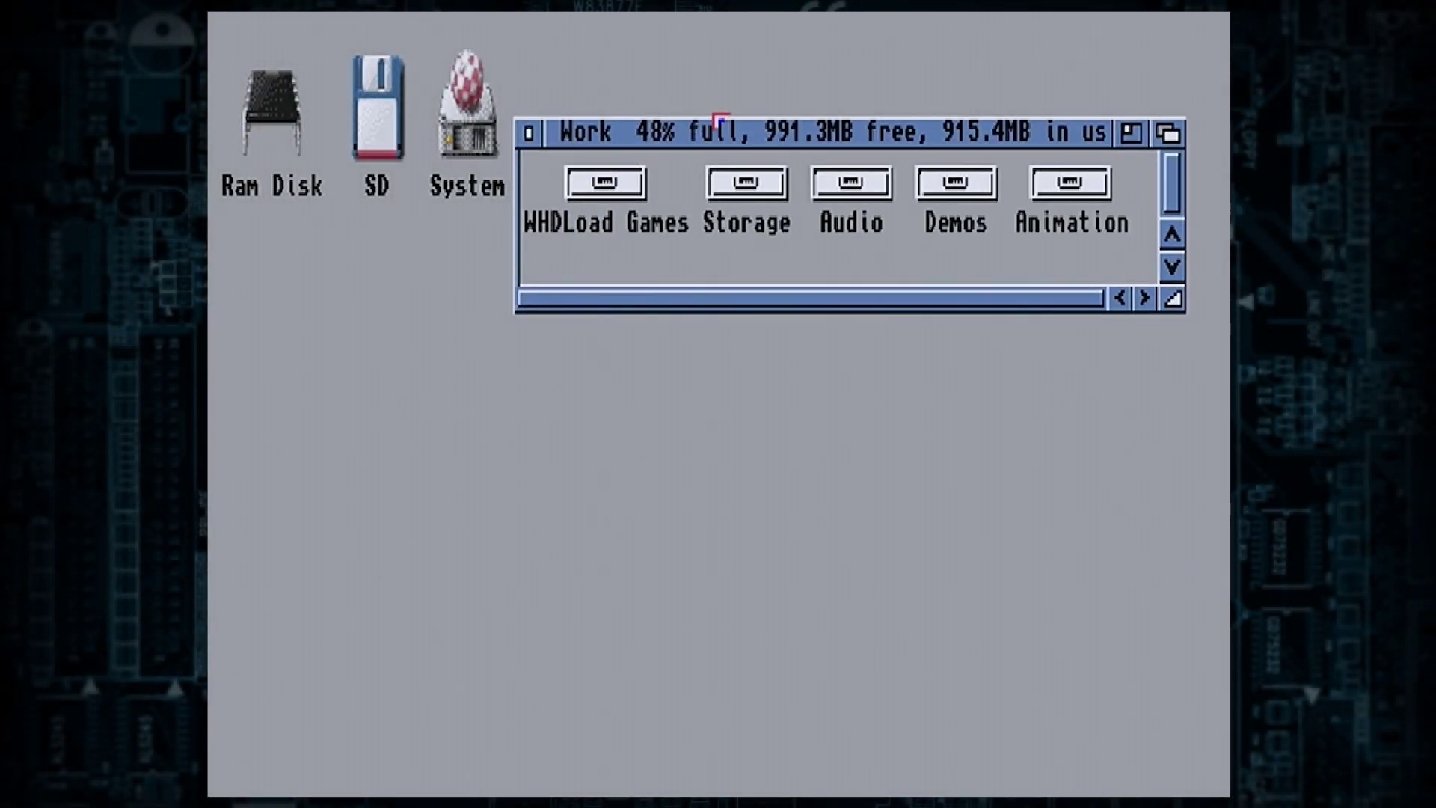
{"action": "left_click_drag", "start_coordinate": [715, 116], "coordinate": [702, 553]}
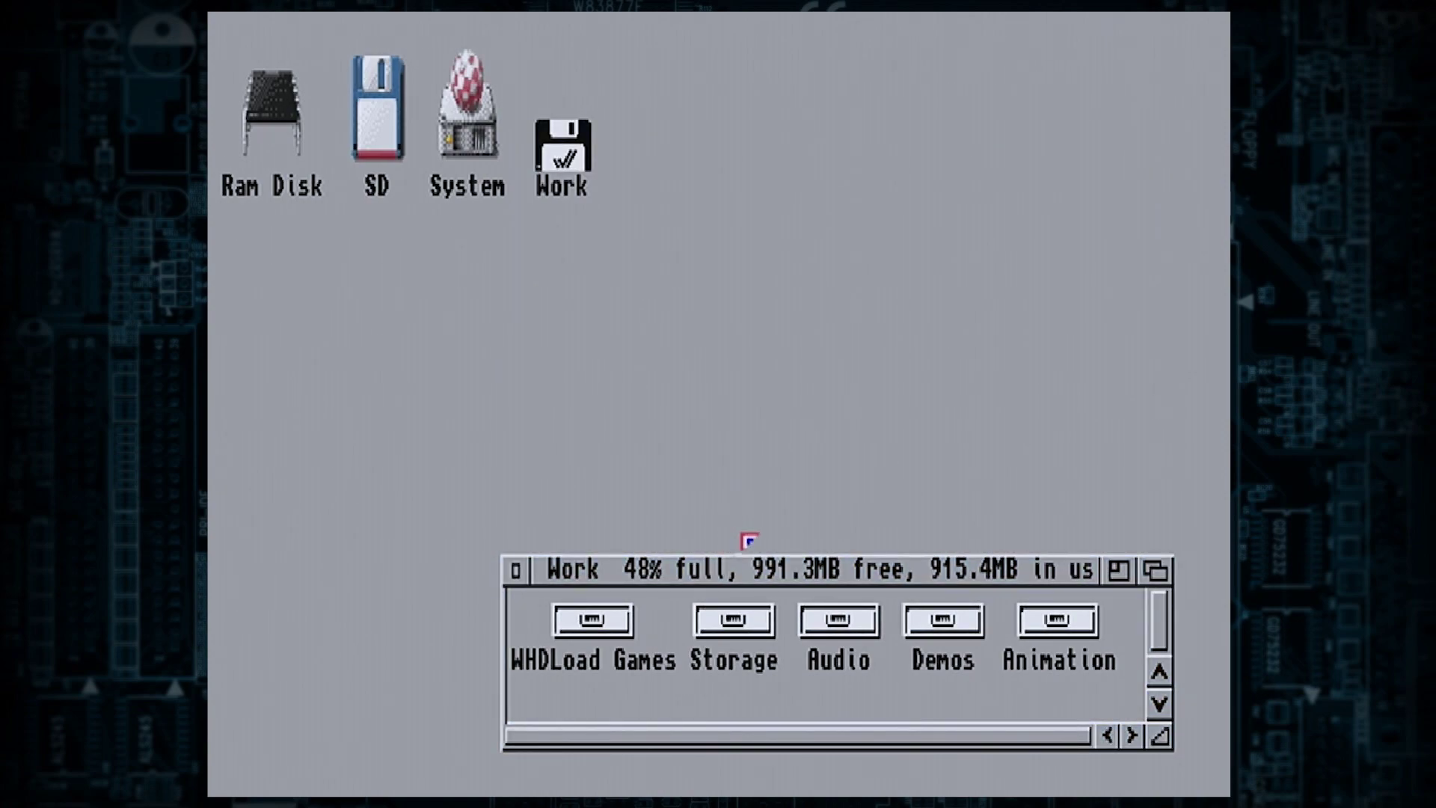
{"action": "left_click", "coordinate": [724, 568]}
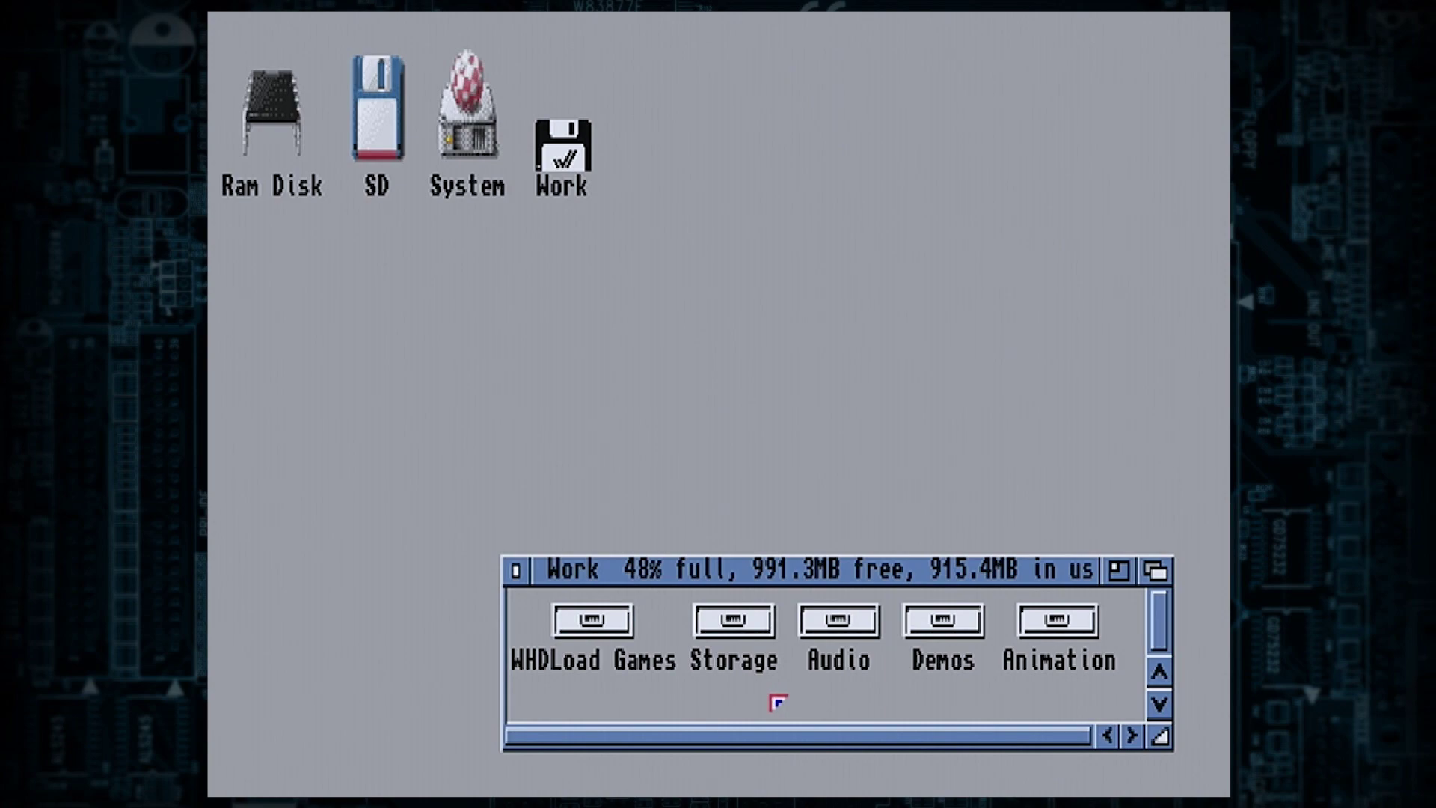
Step: Open the System drive top-left, then browse Work's Storage > Roadshow-Demo drawer
{"action": "double_click", "coordinate": [490, 157]}
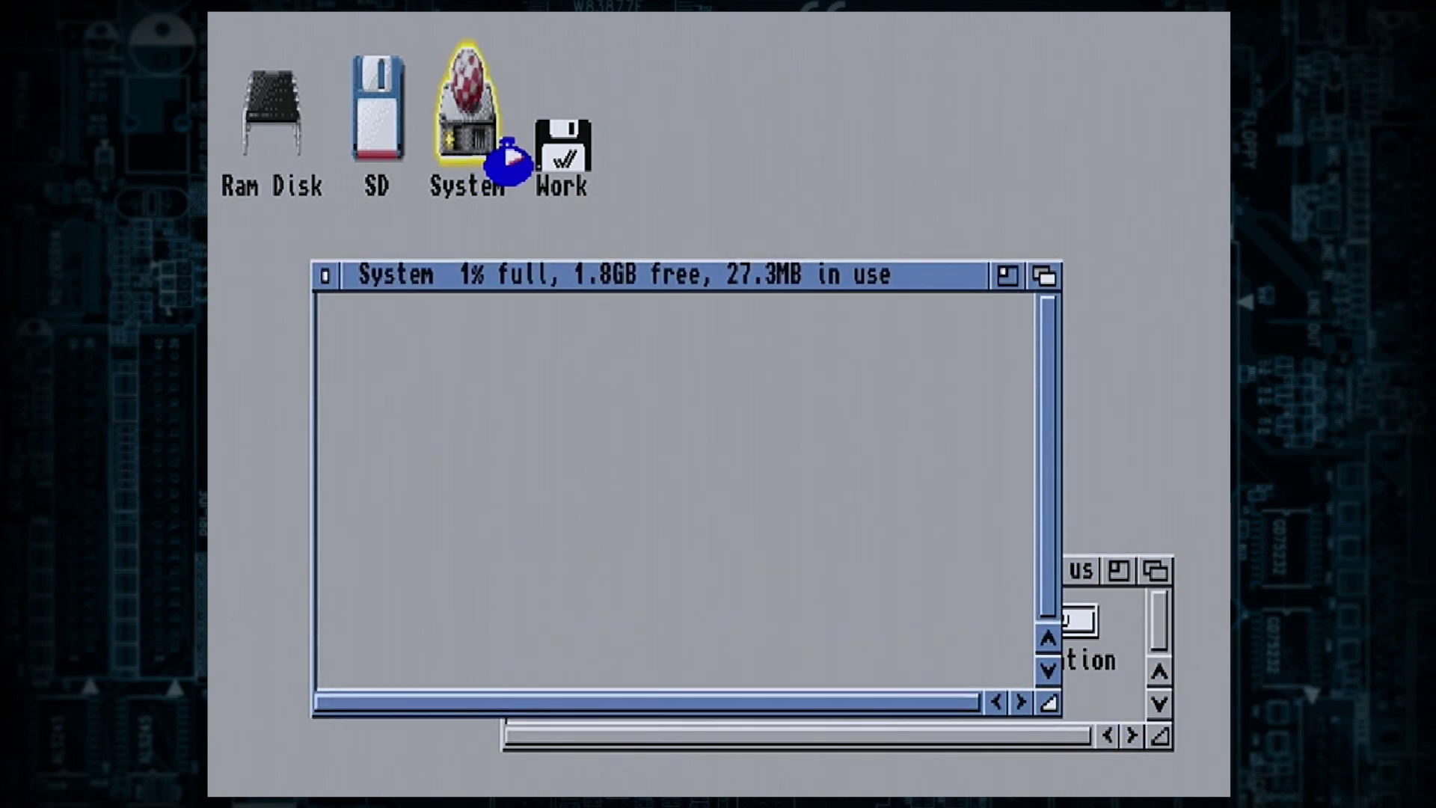
{"action": "left_click_drag", "start_coordinate": [541, 277], "coordinate": [441, 44]}
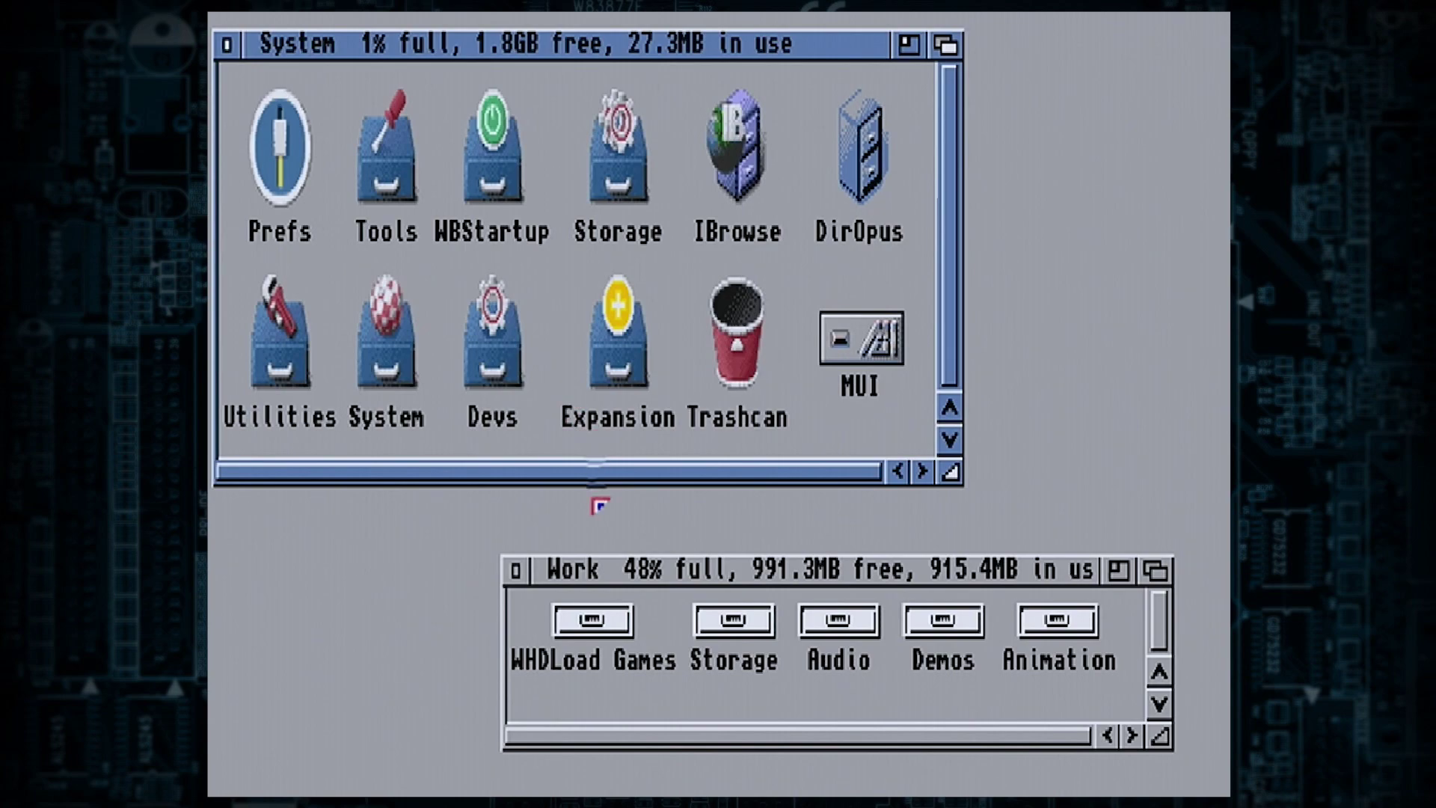
{"action": "double_click", "coordinate": [734, 619]}
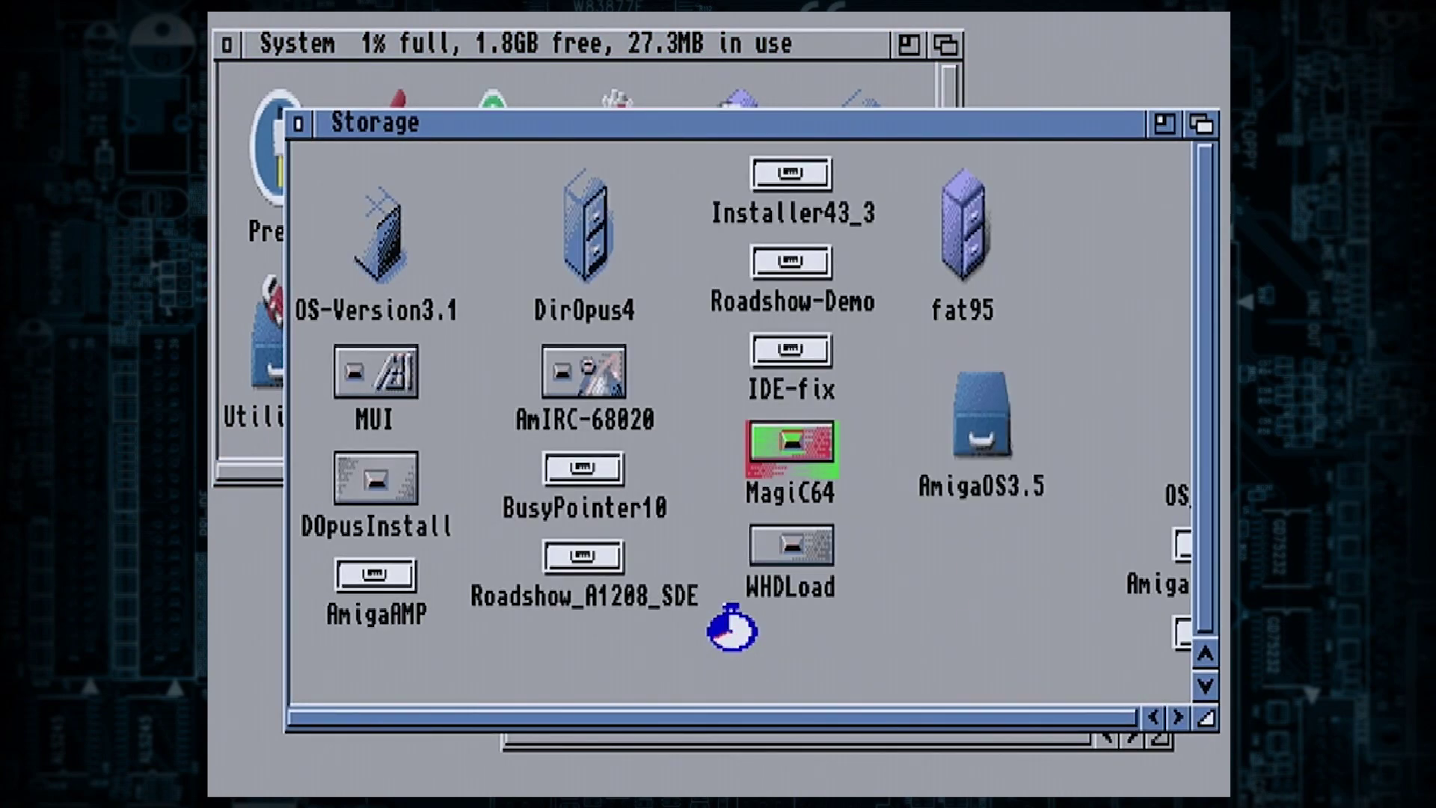
{"action": "double_click", "coordinate": [791, 266]}
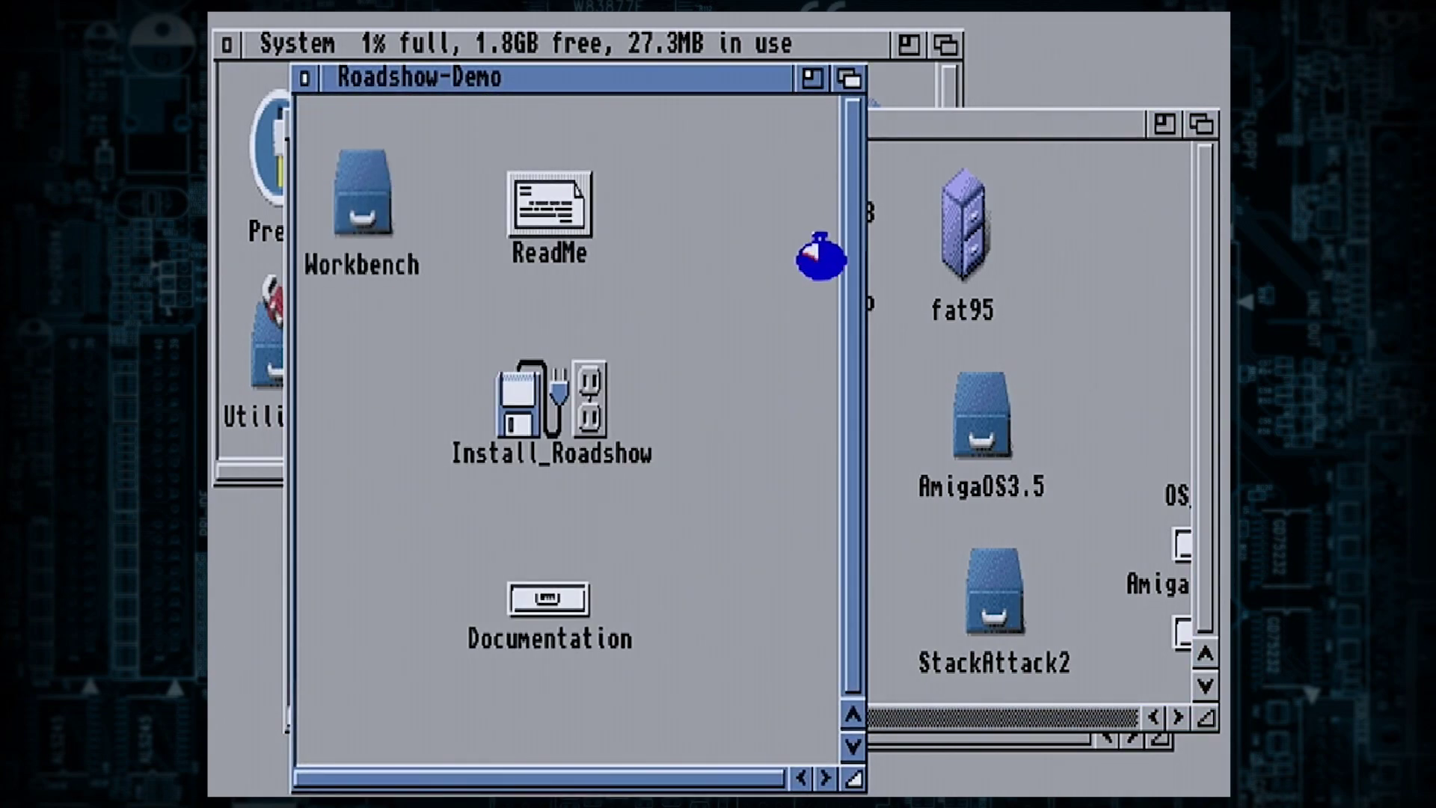
Step: Close the Storage and Roadshow-Demo drawer windows
{"action": "left_click", "coordinate": [1200, 125]}
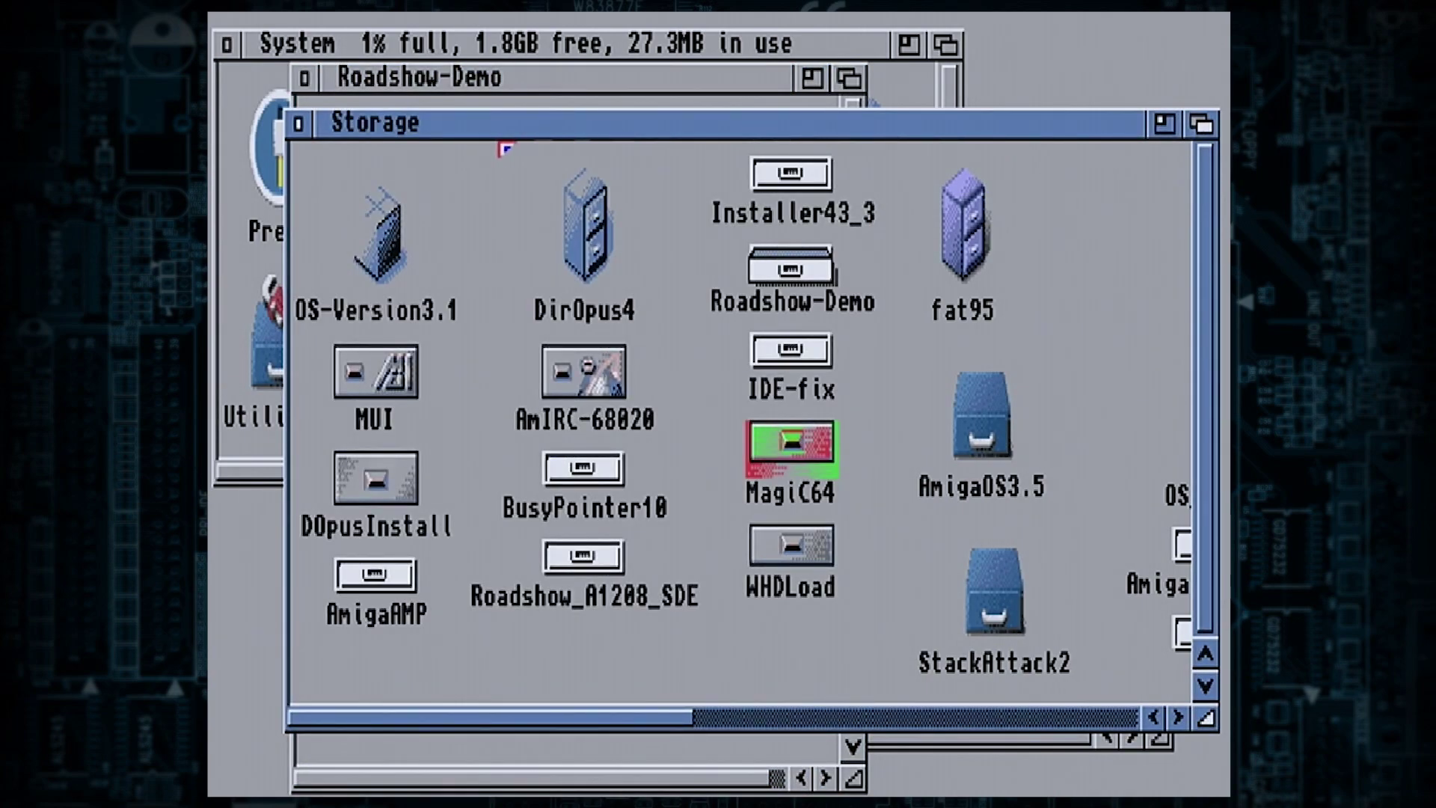
{"action": "left_click", "coordinate": [298, 123]}
{"action": "left_click_drag", "start_coordinate": [410, 96], "coordinate": [694, 71]}
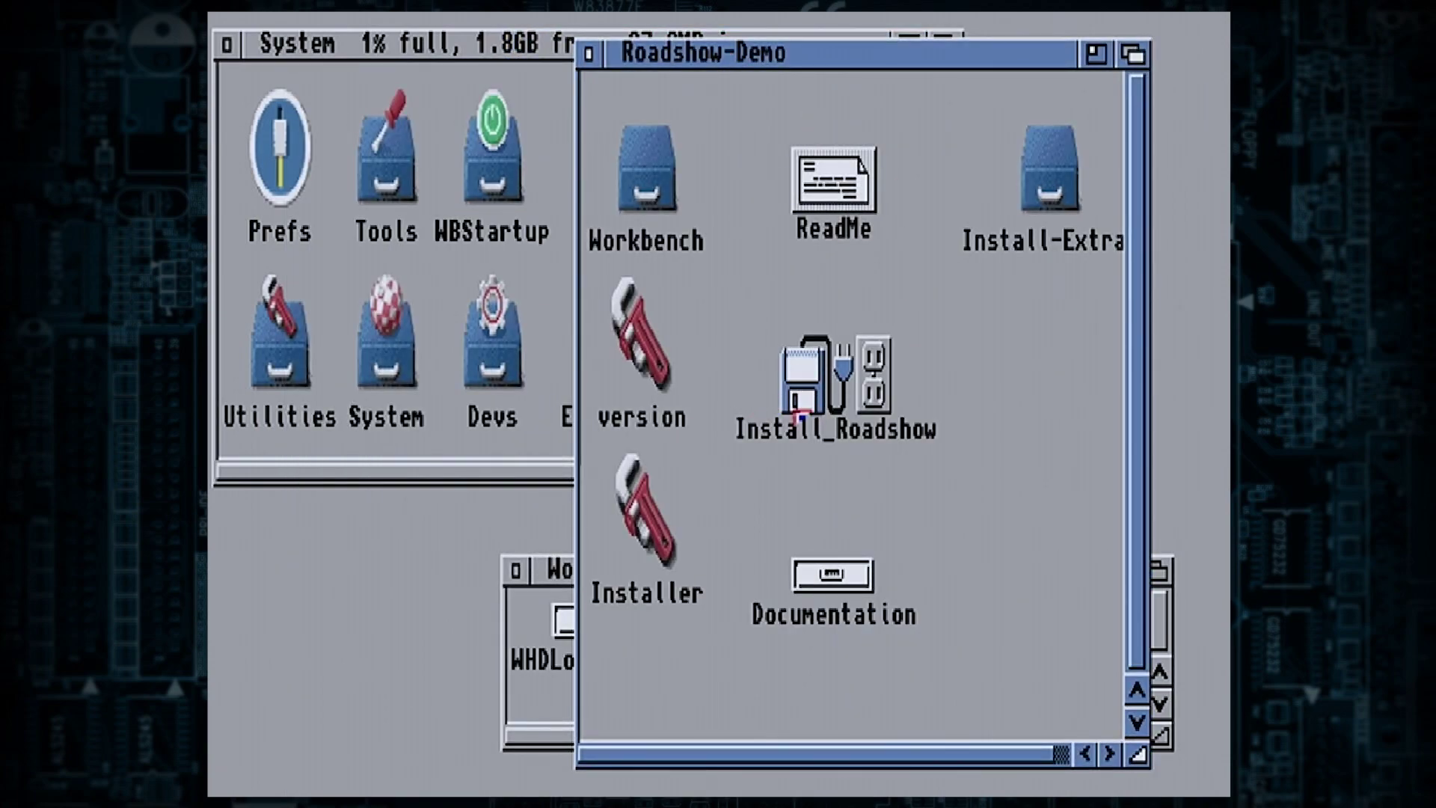
{"action": "left_click", "coordinate": [589, 53]}
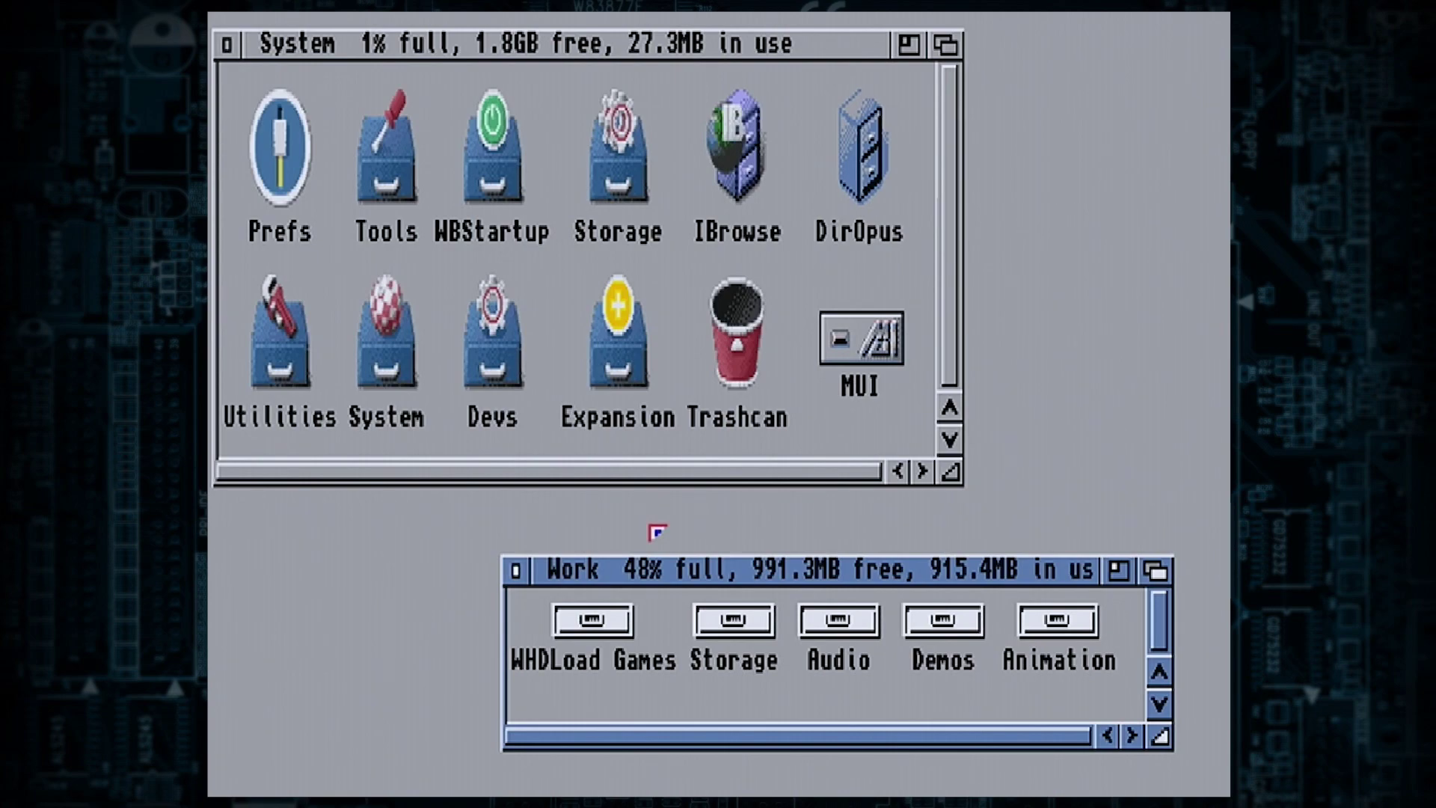
Step: Open Storage > Roadshow_A1208_SDE, close Storage, and place the Roadshow window lower right
{"action": "double_click", "coordinate": [730, 635]}
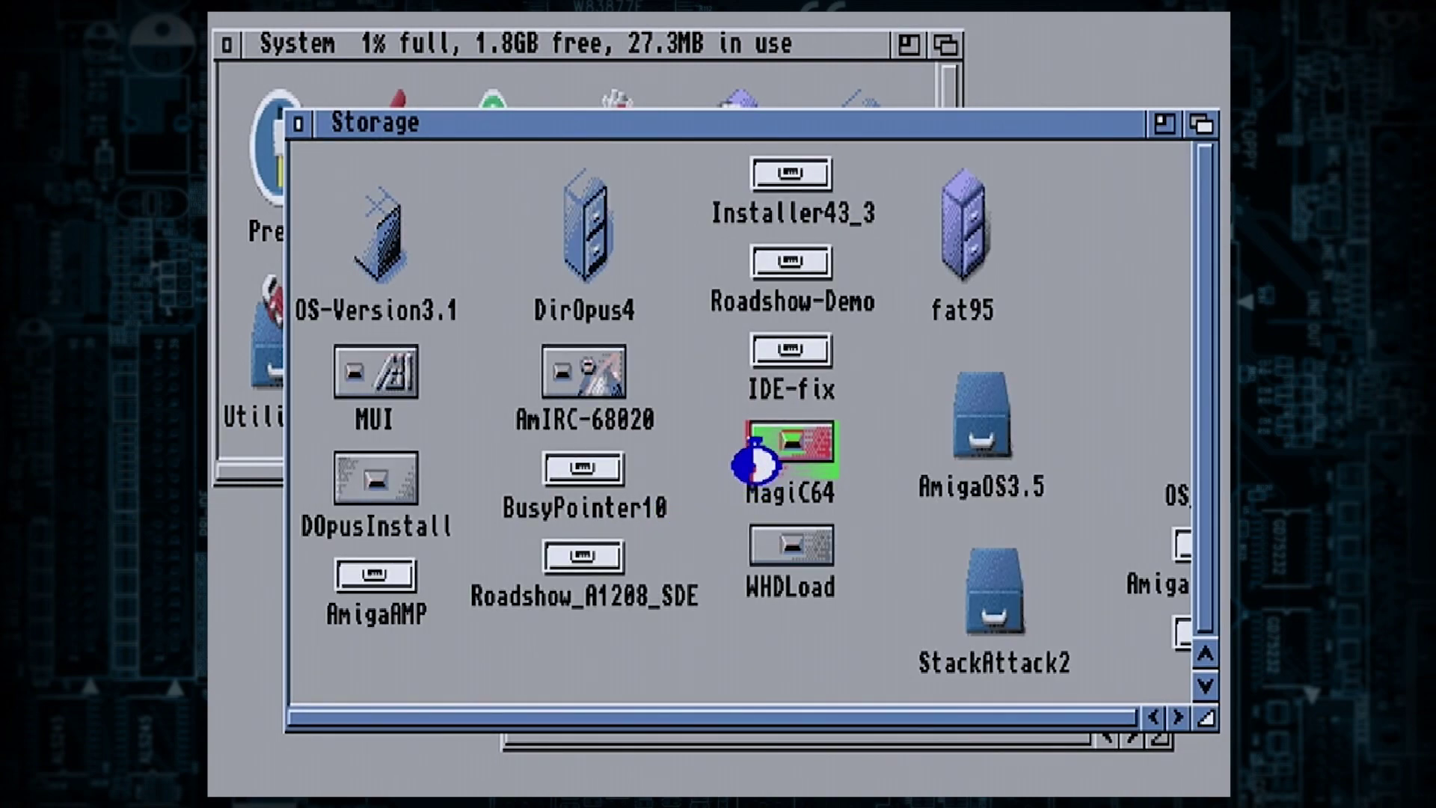
{"action": "double_click", "coordinate": [586, 566]}
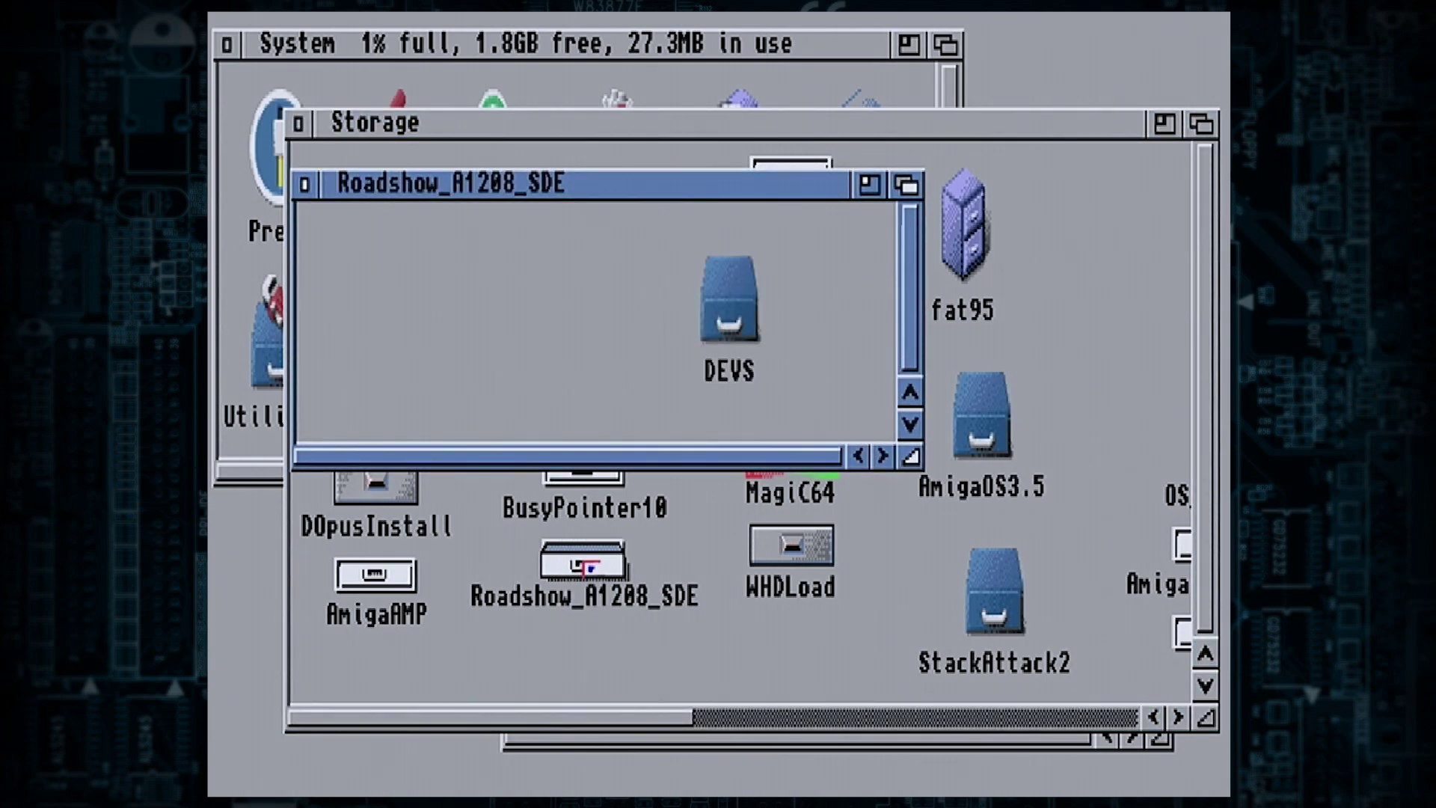
{"action": "left_click_drag", "start_coordinate": [722, 315], "coordinate": [350, 292]}
{"action": "left_click", "coordinate": [298, 122]}
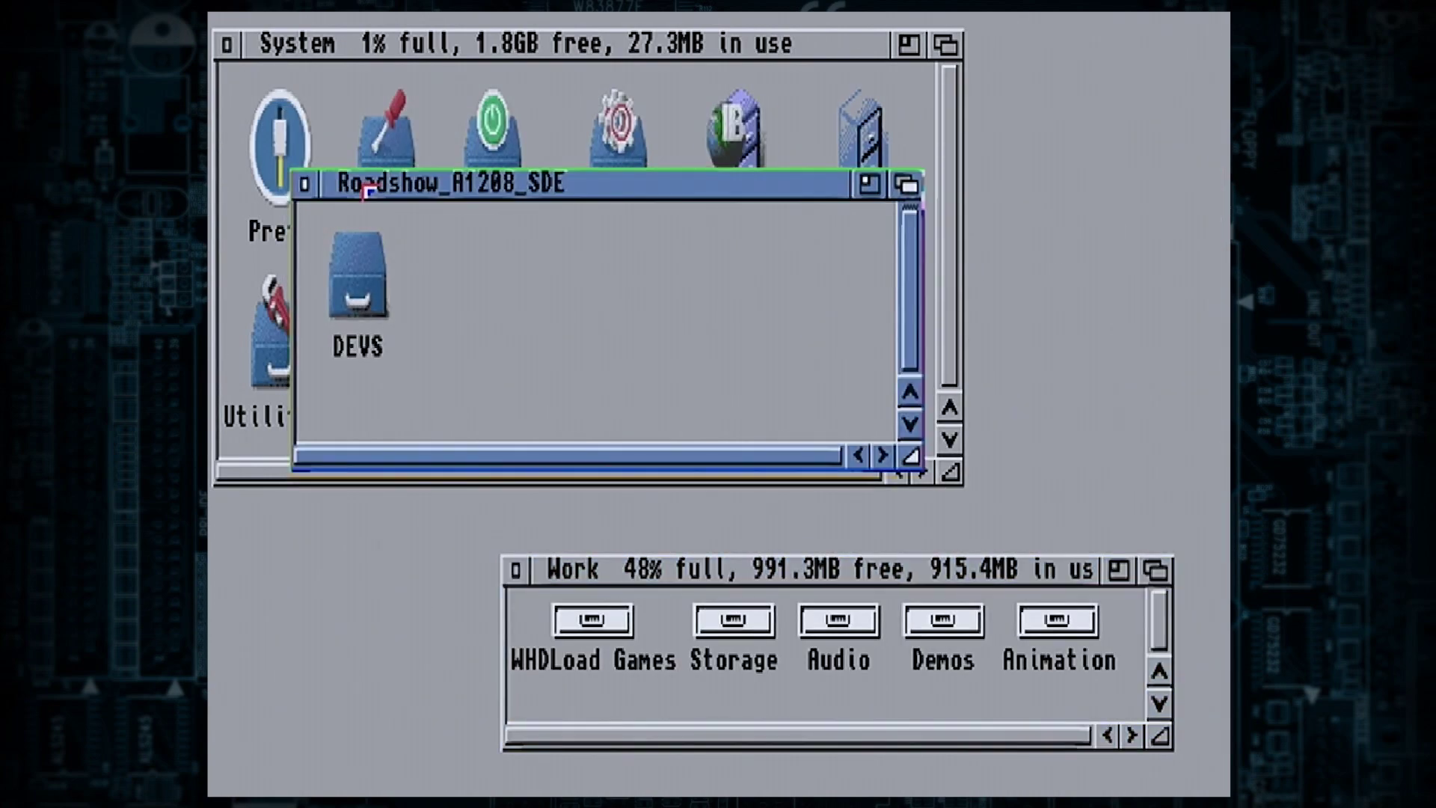
{"action": "left_click_drag", "start_coordinate": [367, 183], "coordinate": [675, 503]}
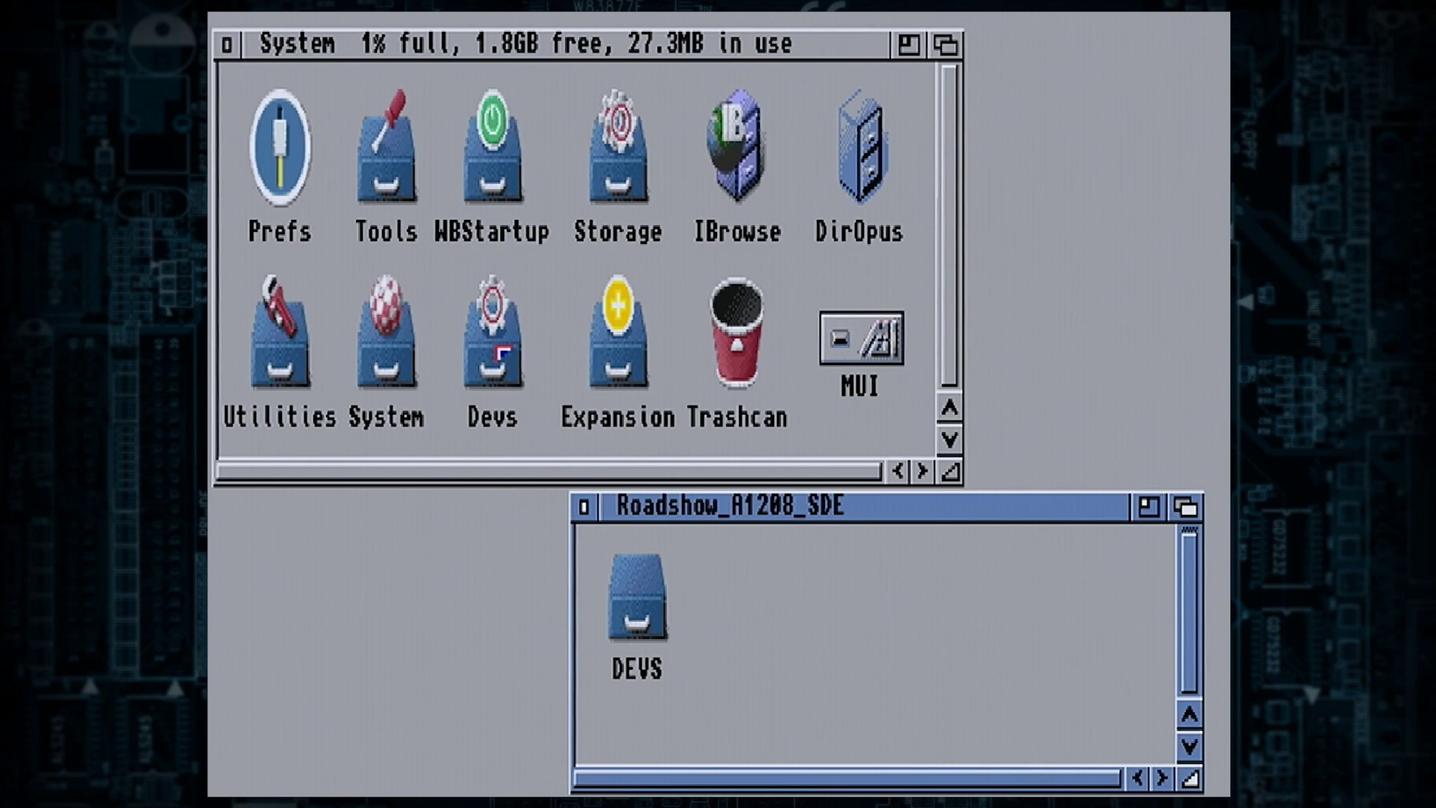
Step: Open System's Devs and Roadshow's DEVS, widening DEVS to show Internet, NetInterfaces, Networks
{"action": "double_click", "coordinate": [503, 353]}
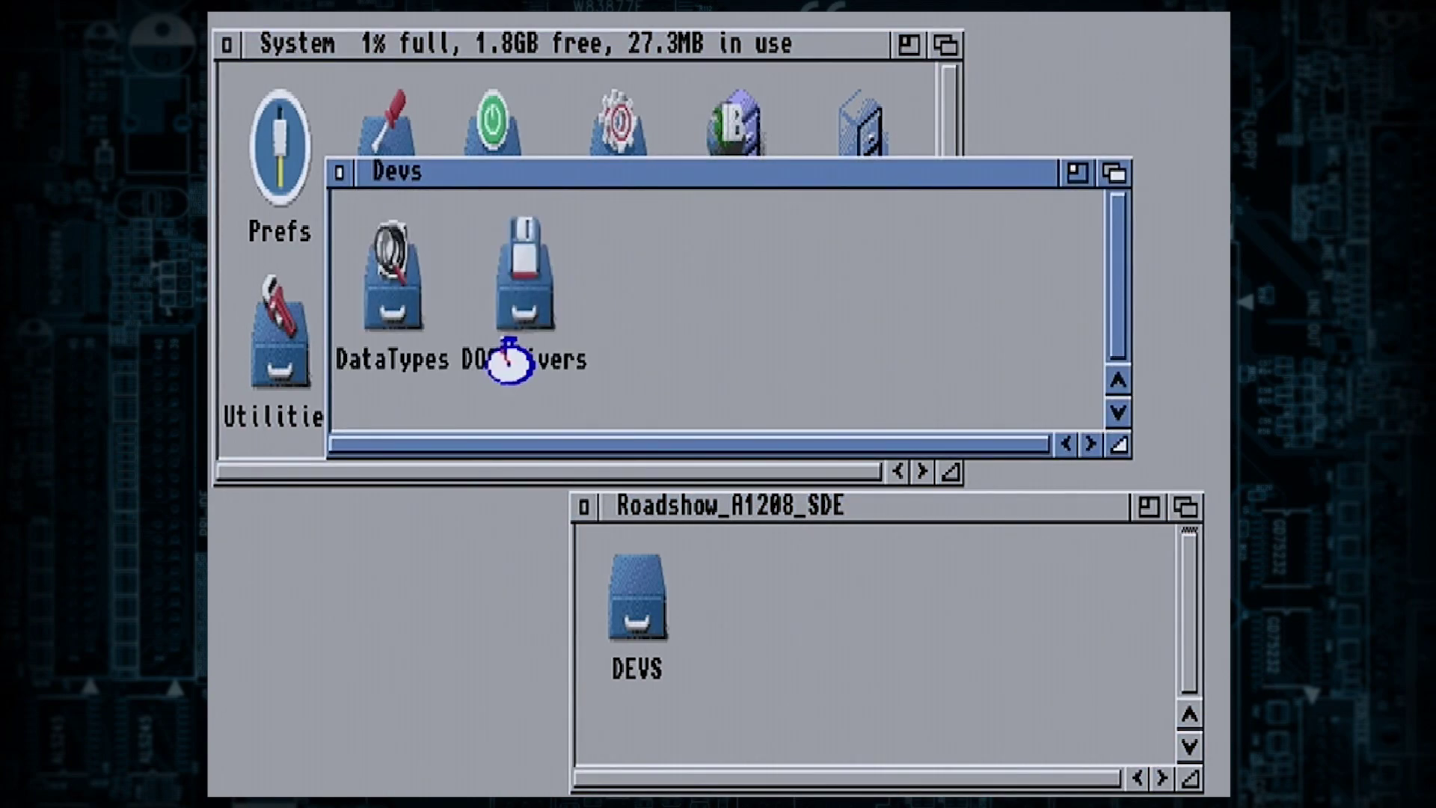
{"action": "left_click_drag", "start_coordinate": [551, 177], "coordinate": [481, 100]}
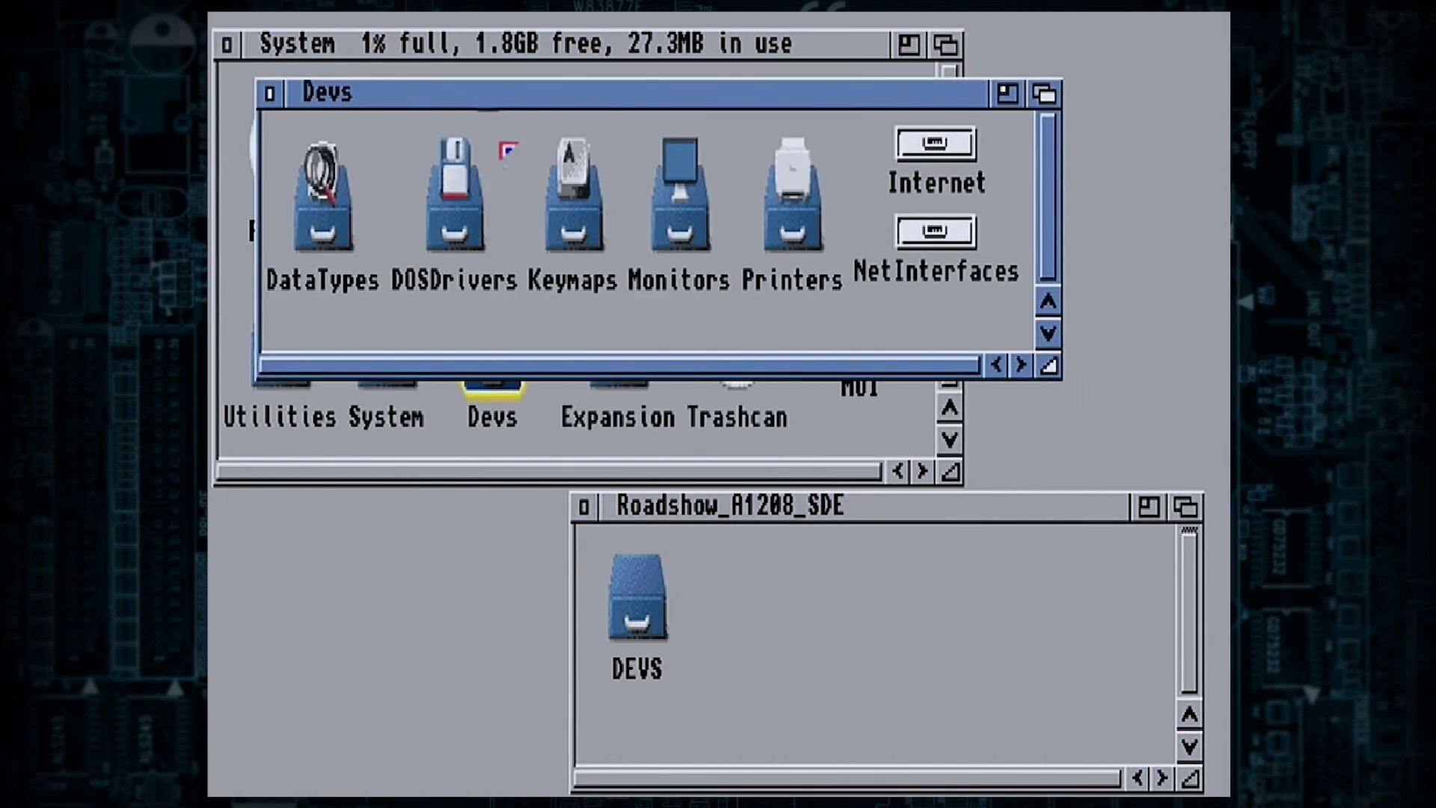
{"action": "double_click", "coordinate": [643, 594]}
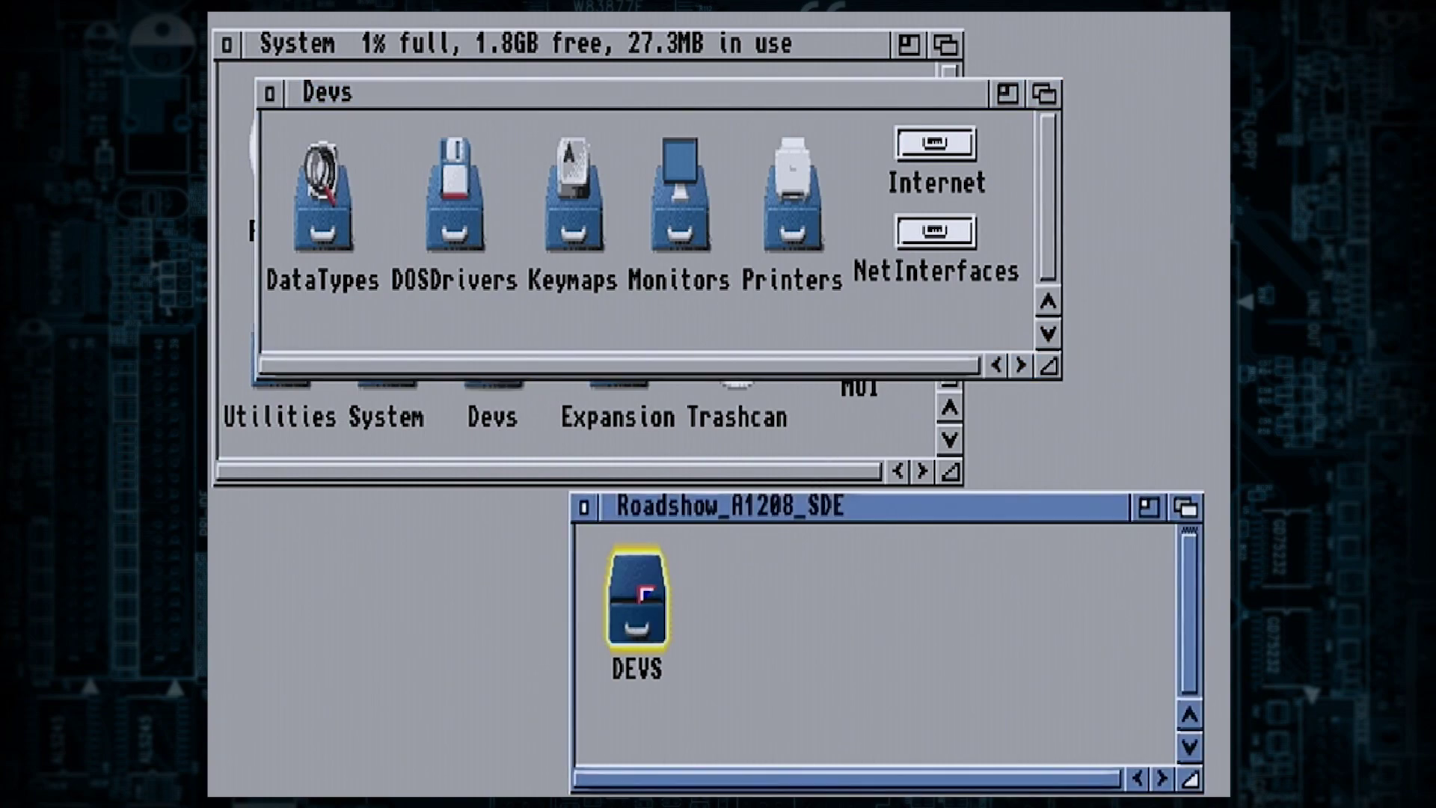
{"action": "left_click_drag", "start_coordinate": [826, 196], "coordinate": [797, 458]}
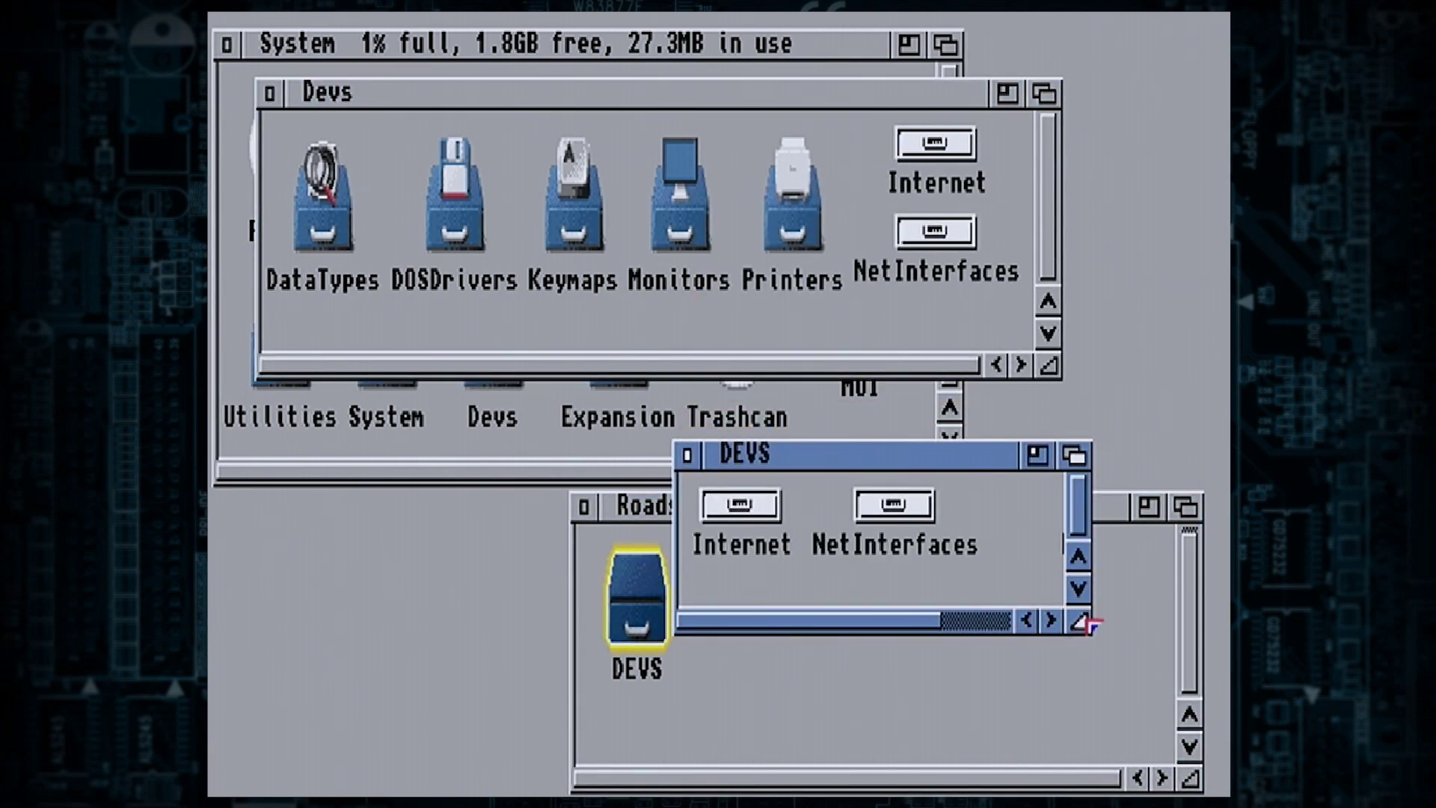
{"action": "left_click_drag", "start_coordinate": [1092, 625], "coordinate": [1219, 652]}
{"action": "left_click_drag", "start_coordinate": [1039, 465], "coordinate": [874, 421]}
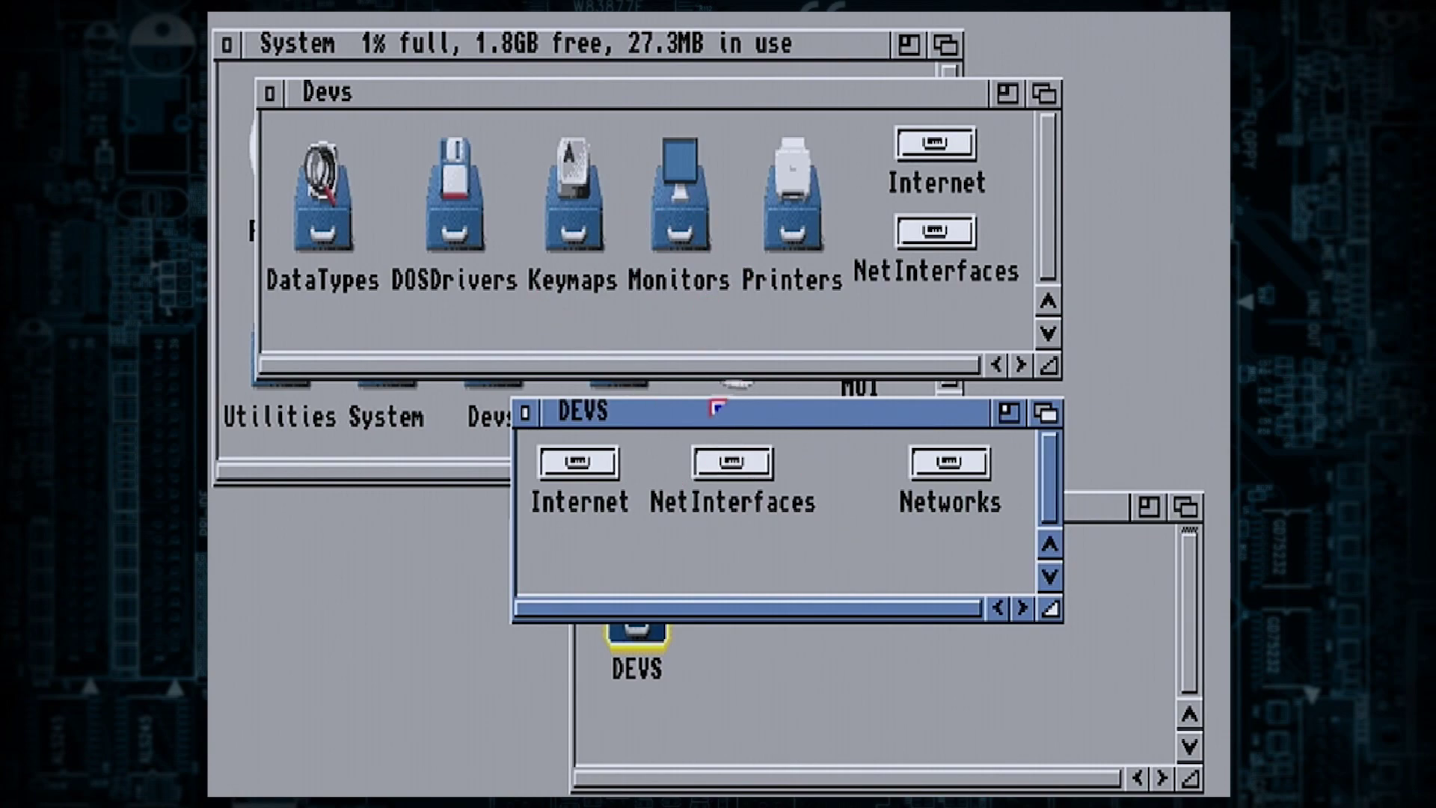
{"action": "left_click_drag", "start_coordinate": [823, 433], "coordinate": [852, 482]}
{"action": "left_click", "coordinate": [394, 100]}
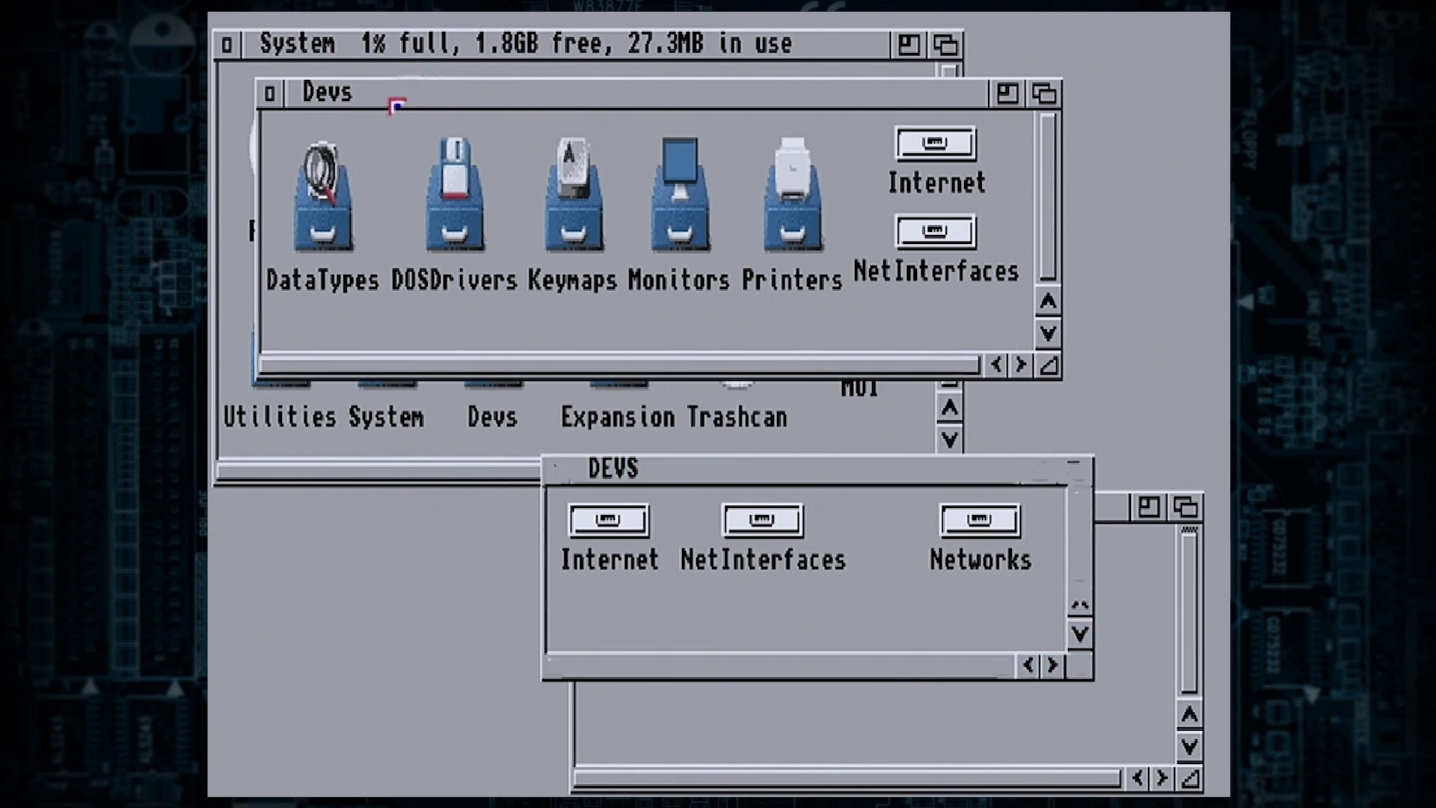
Step: Set the system Devs window to Show > All files from the Window menu
{"action": "right_click", "coordinate": [401, 30]}
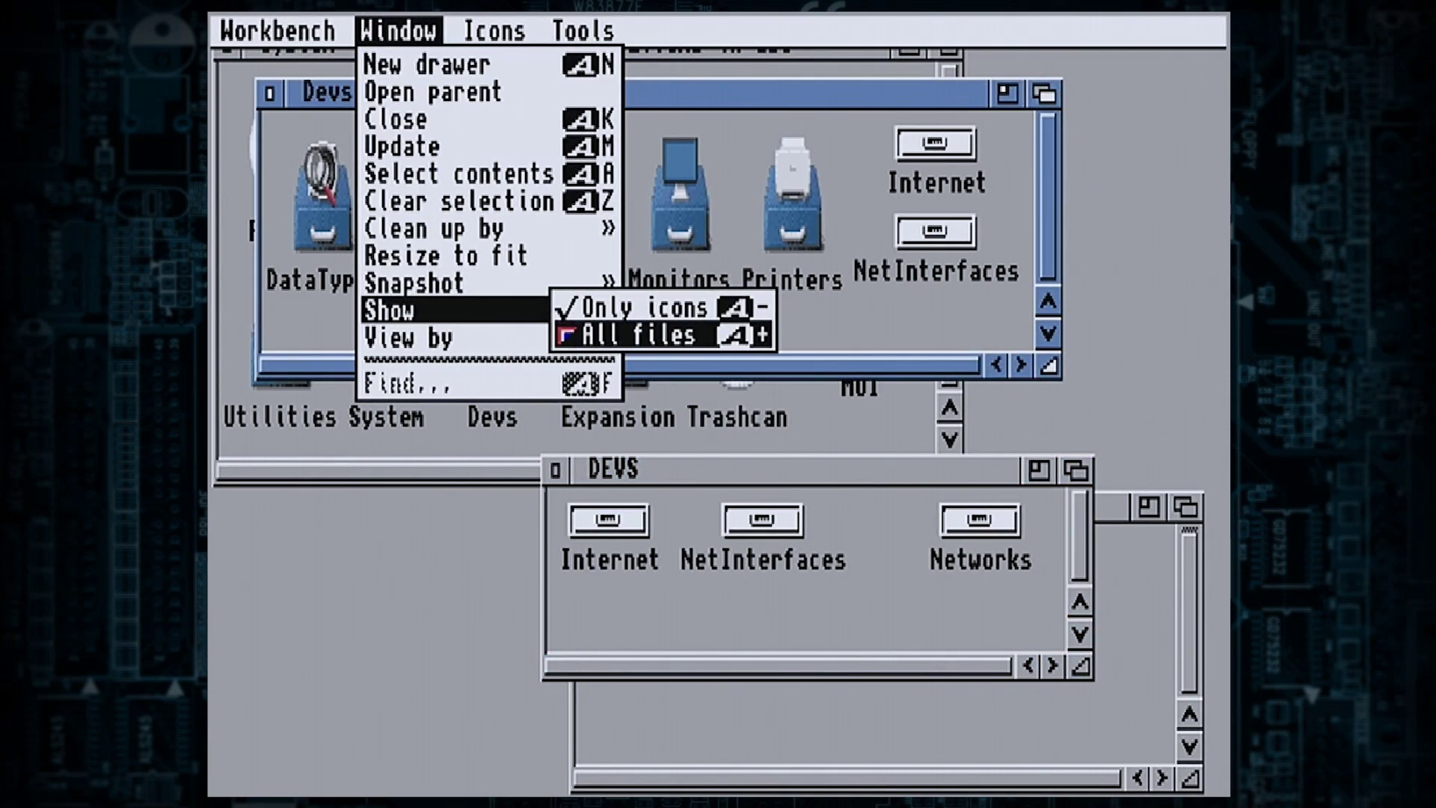
{"action": "right_click", "coordinate": [563, 334]}
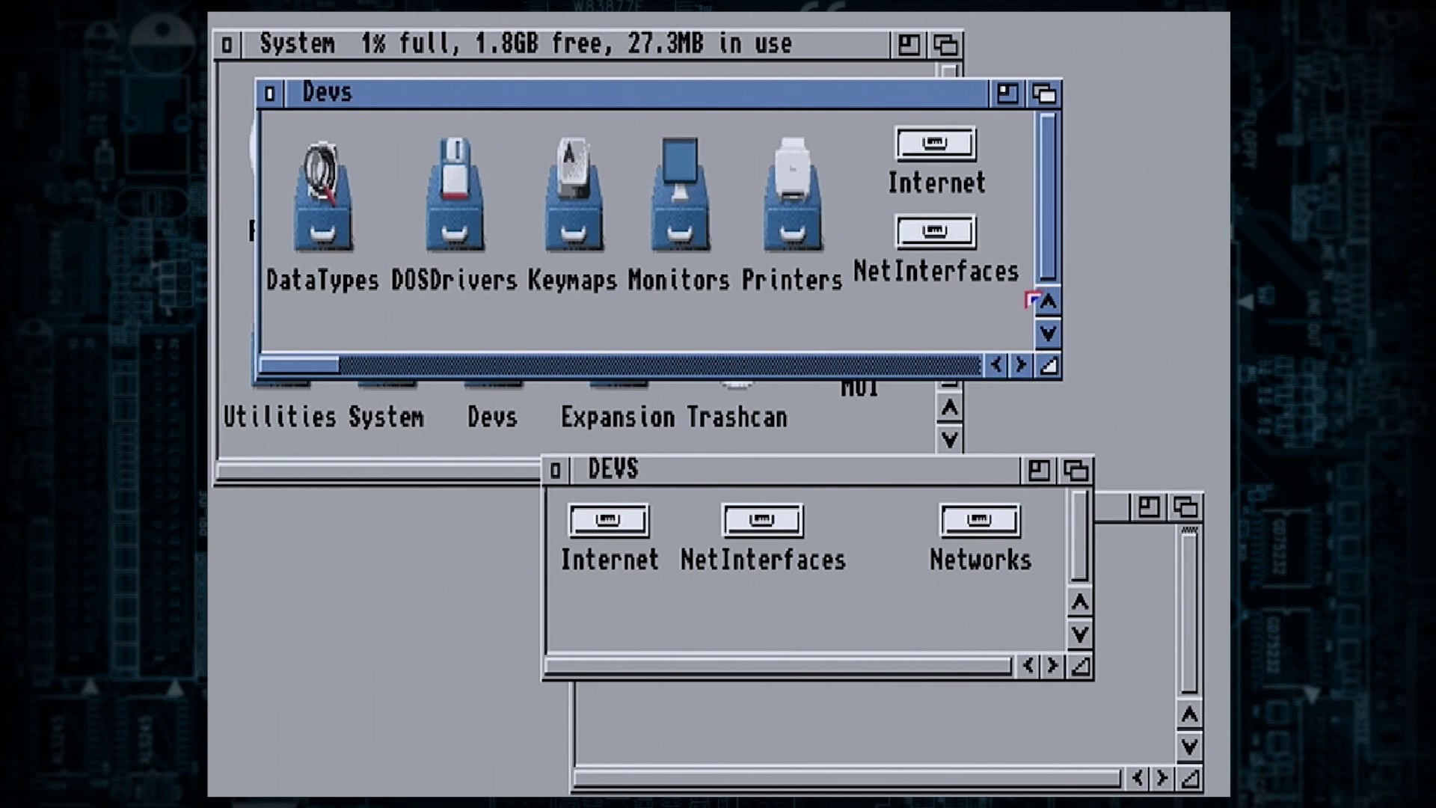
Step: Open both Internet drawers and view Roadshow's name_resolution file with nameserver 8.8.8.8
{"action": "double_click", "coordinate": [932, 147]}
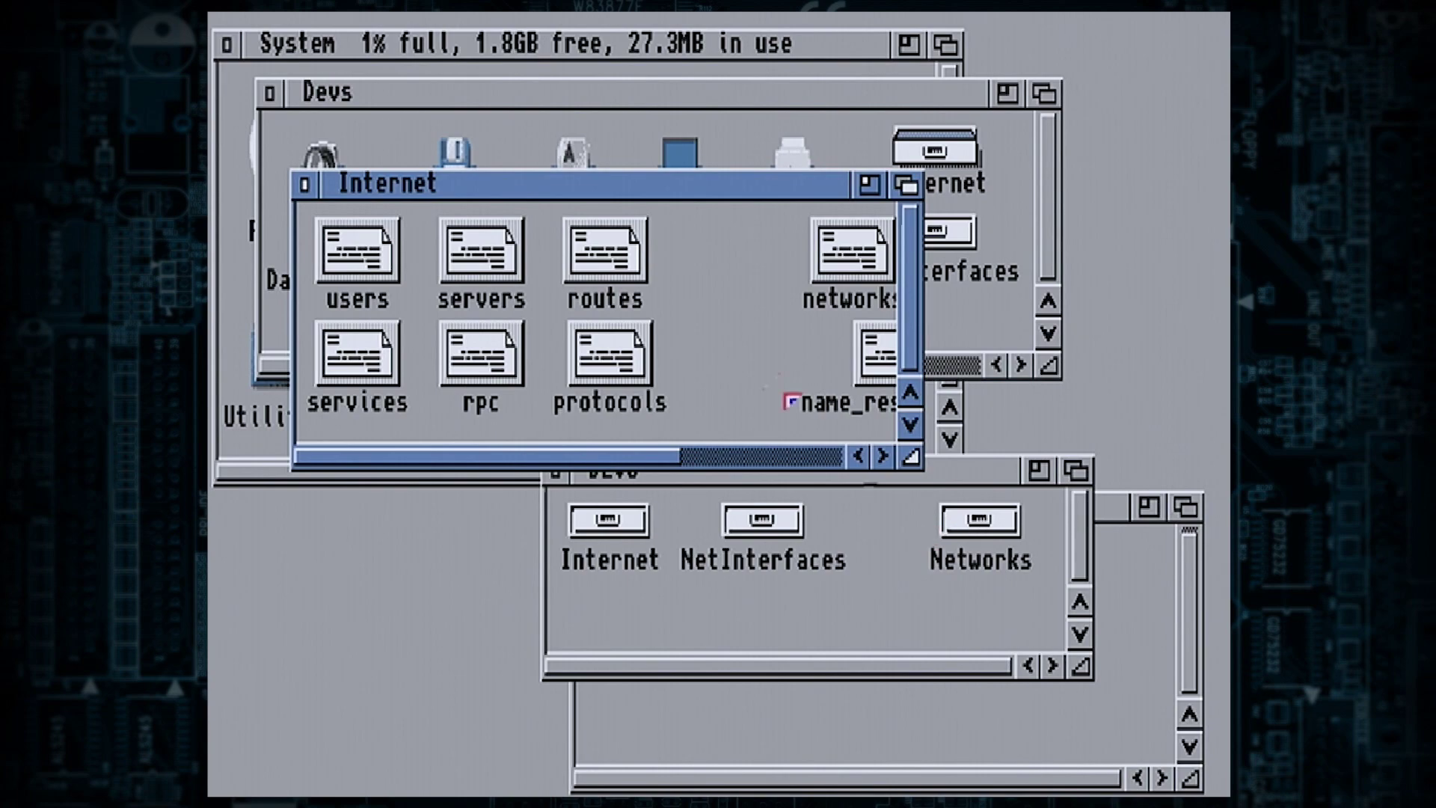
{"action": "left_click_drag", "start_coordinate": [623, 193], "coordinate": [620, 119]}
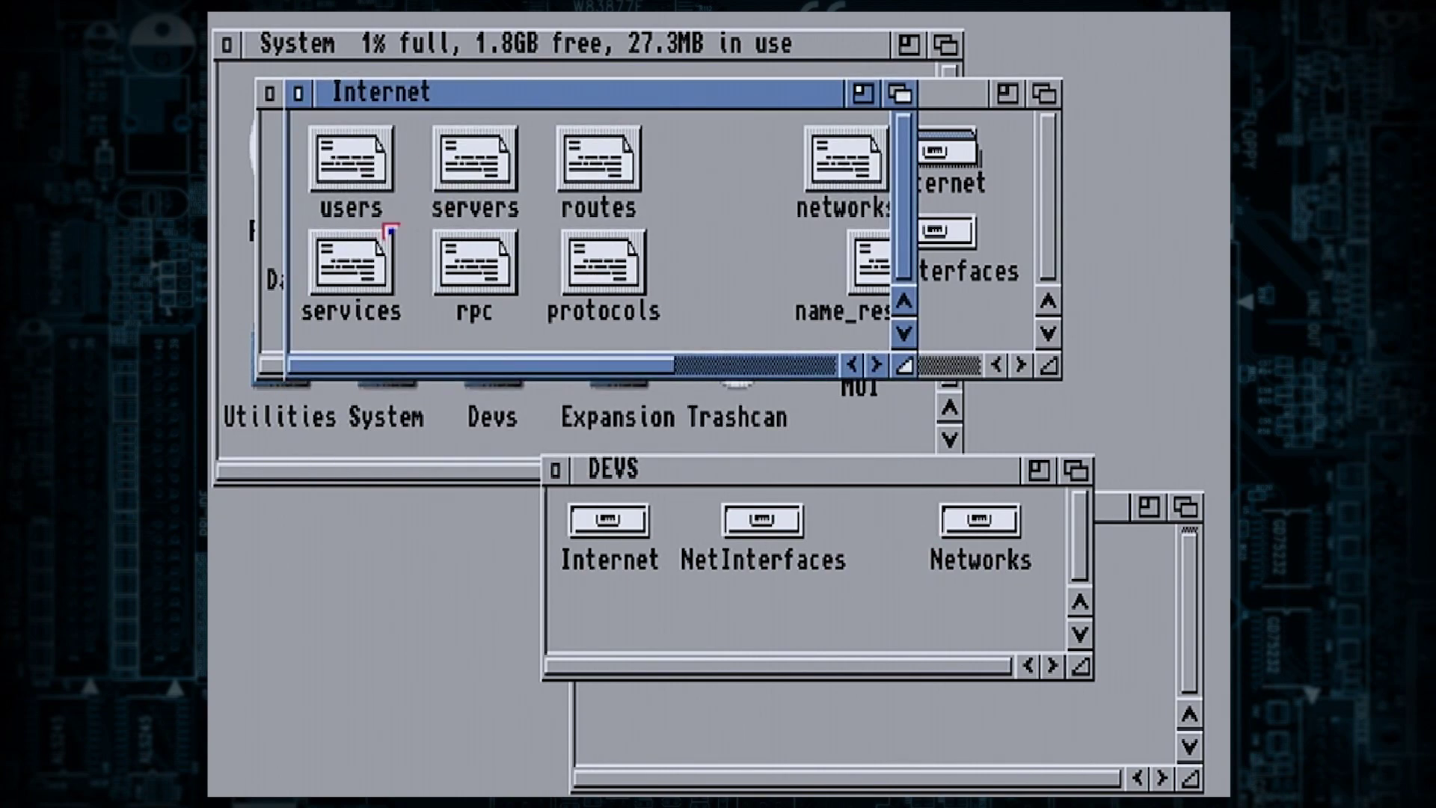
{"action": "double_click", "coordinate": [629, 523]}
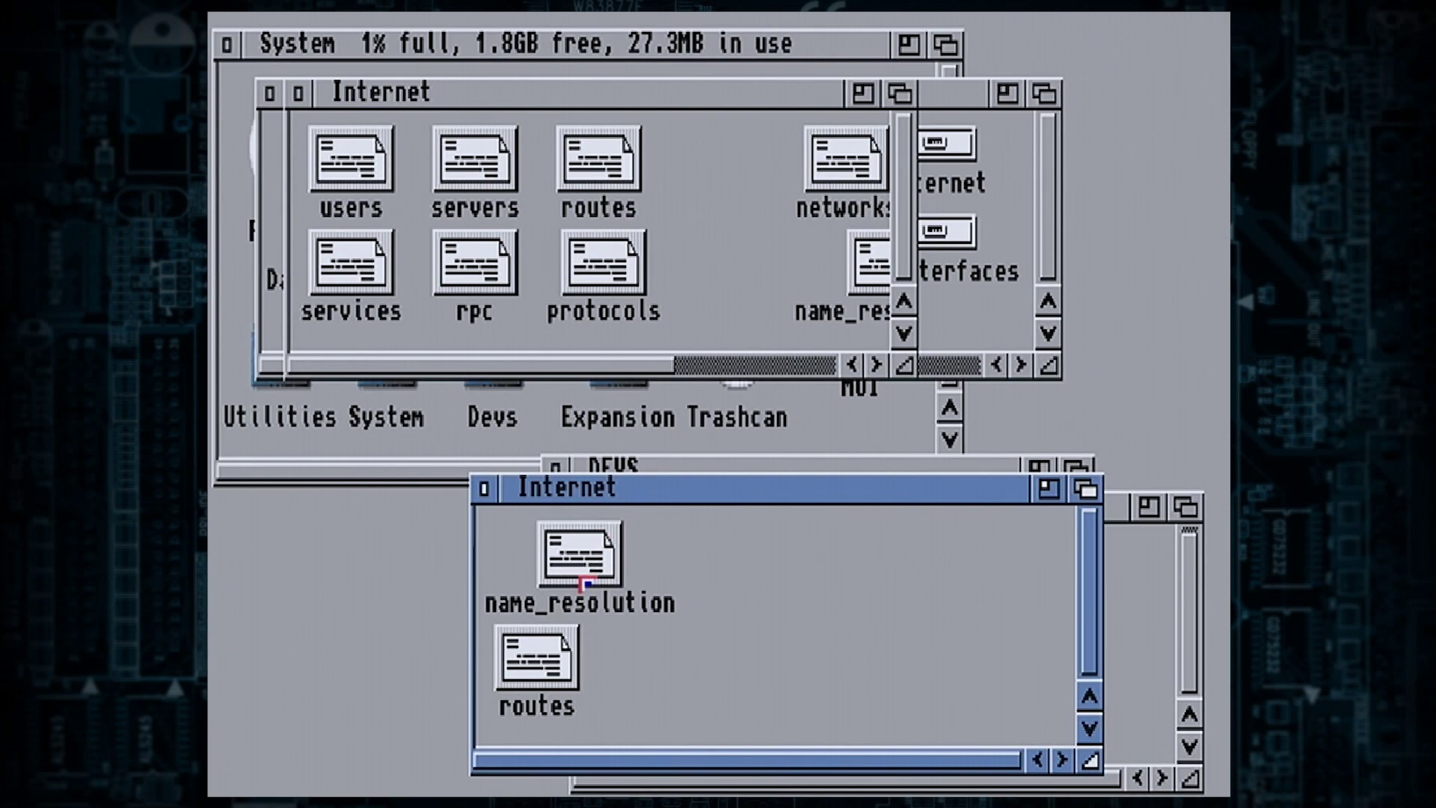
{"action": "double_click", "coordinate": [594, 557]}
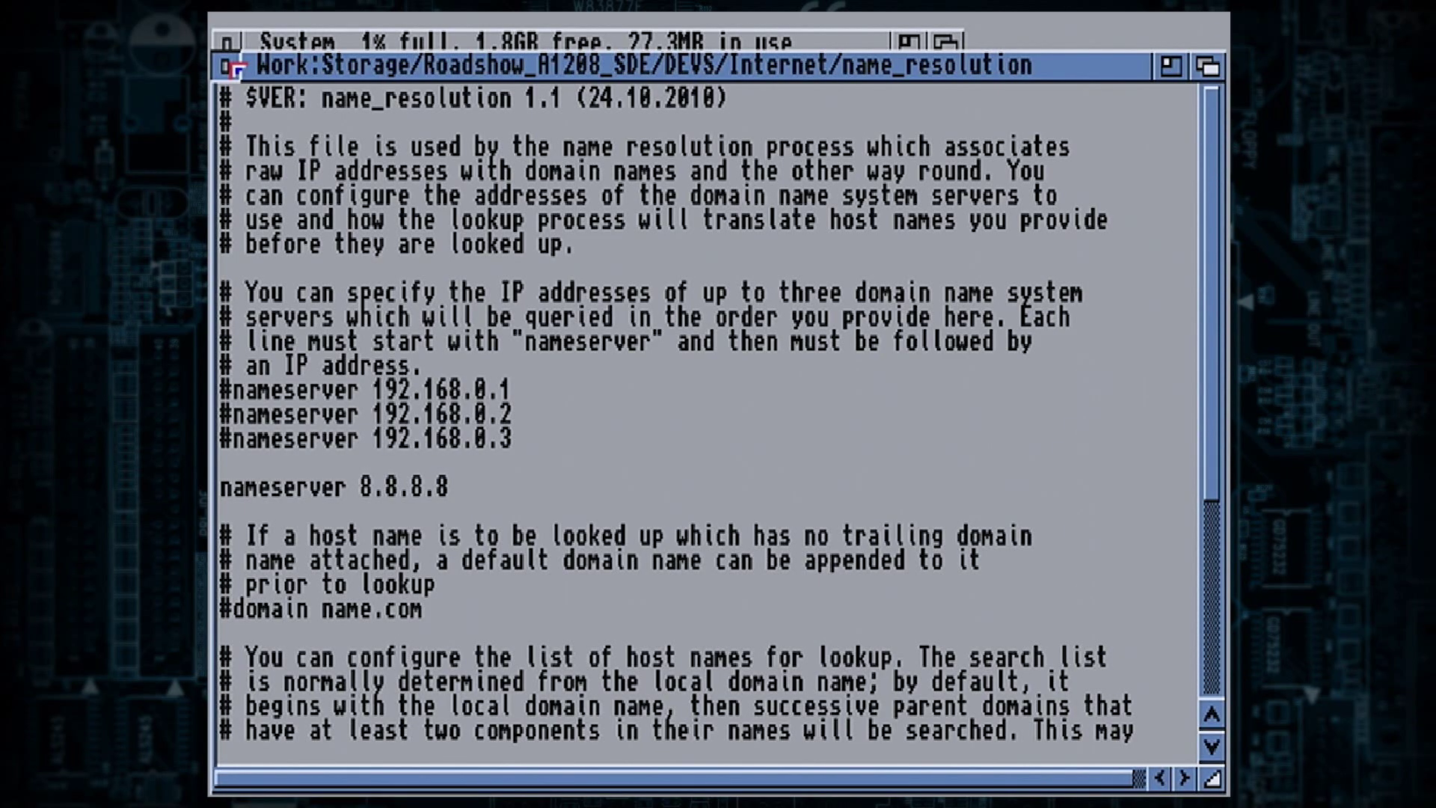
{"action": "left_click", "coordinate": [238, 70]}
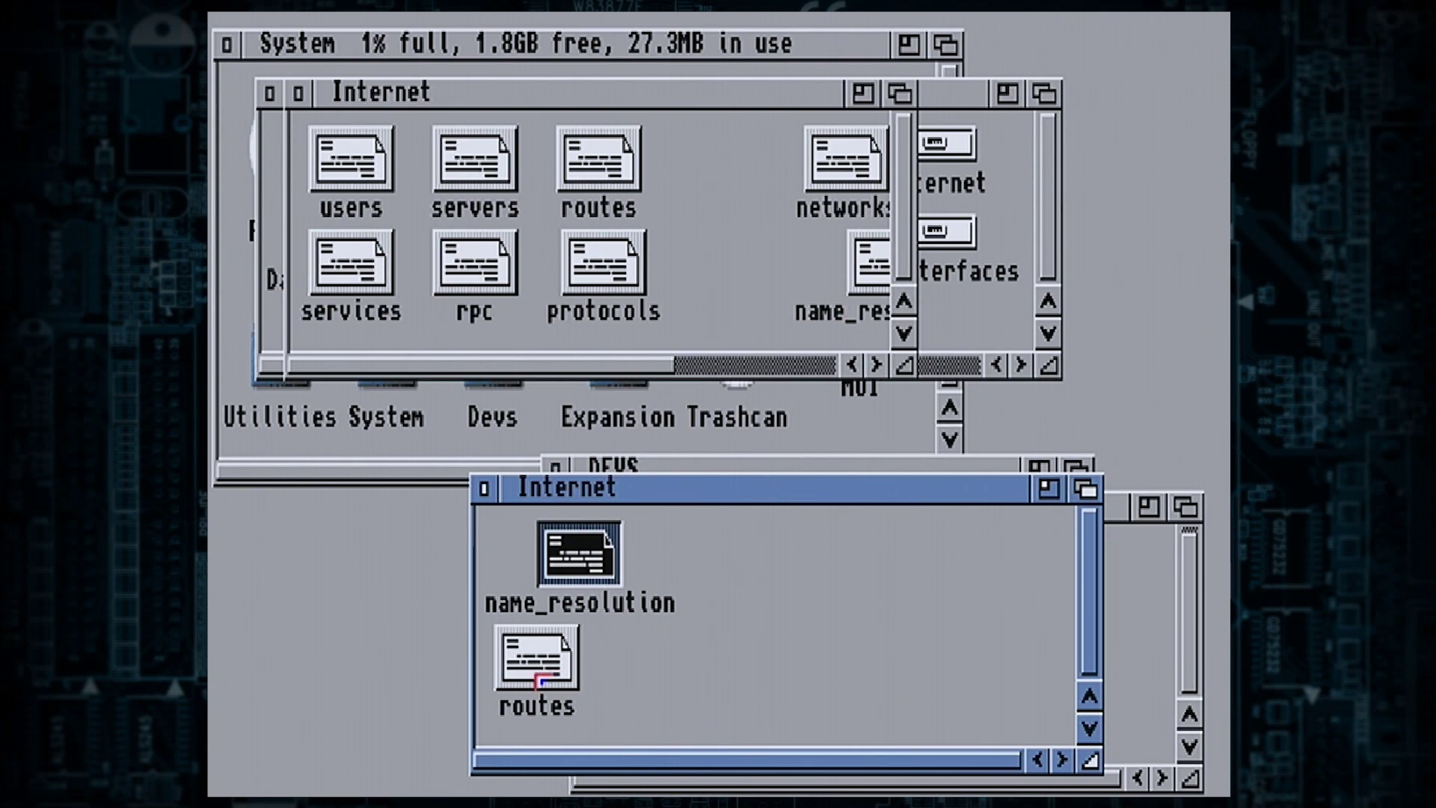
{"action": "double_click", "coordinate": [539, 682]}
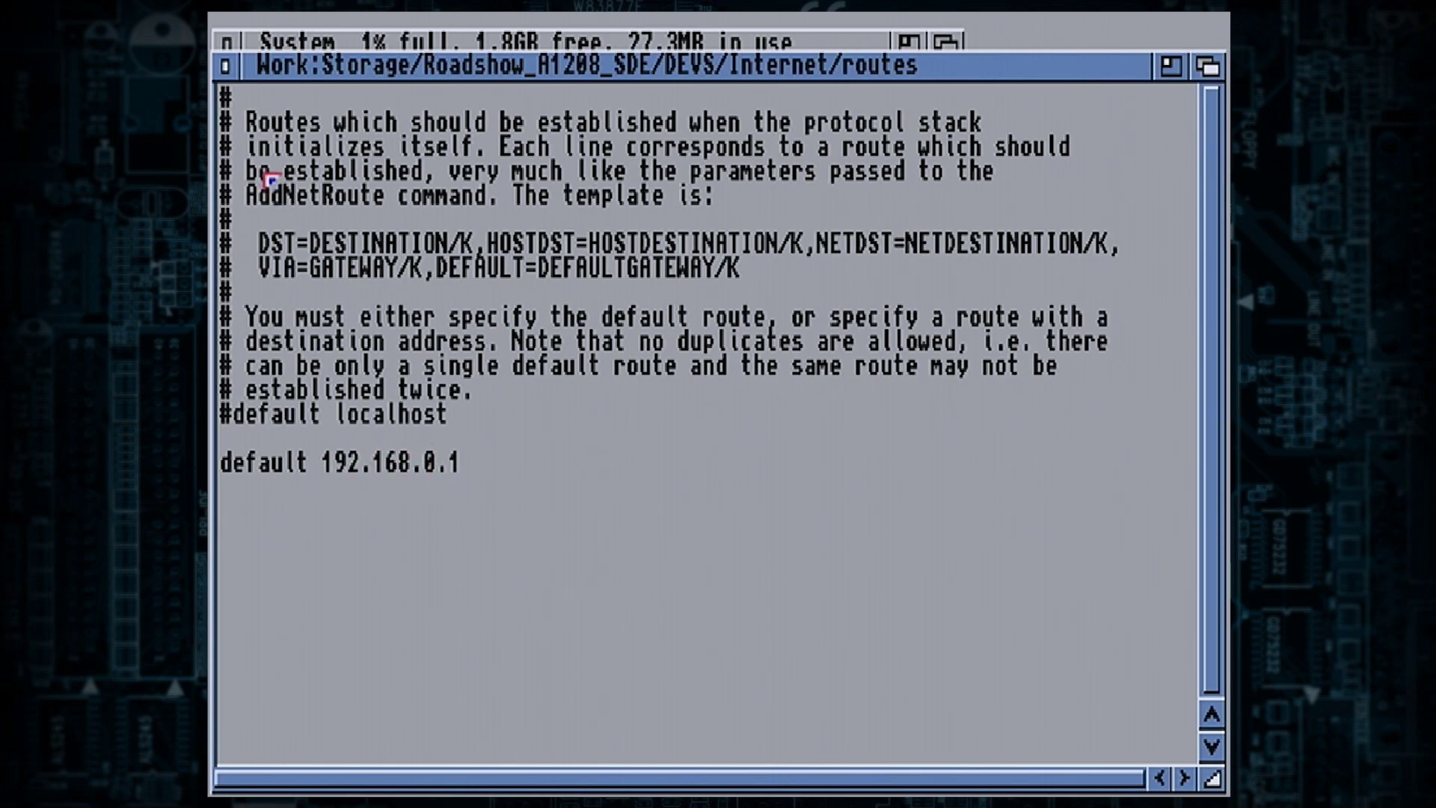
{"action": "left_click", "coordinate": [225, 65]}
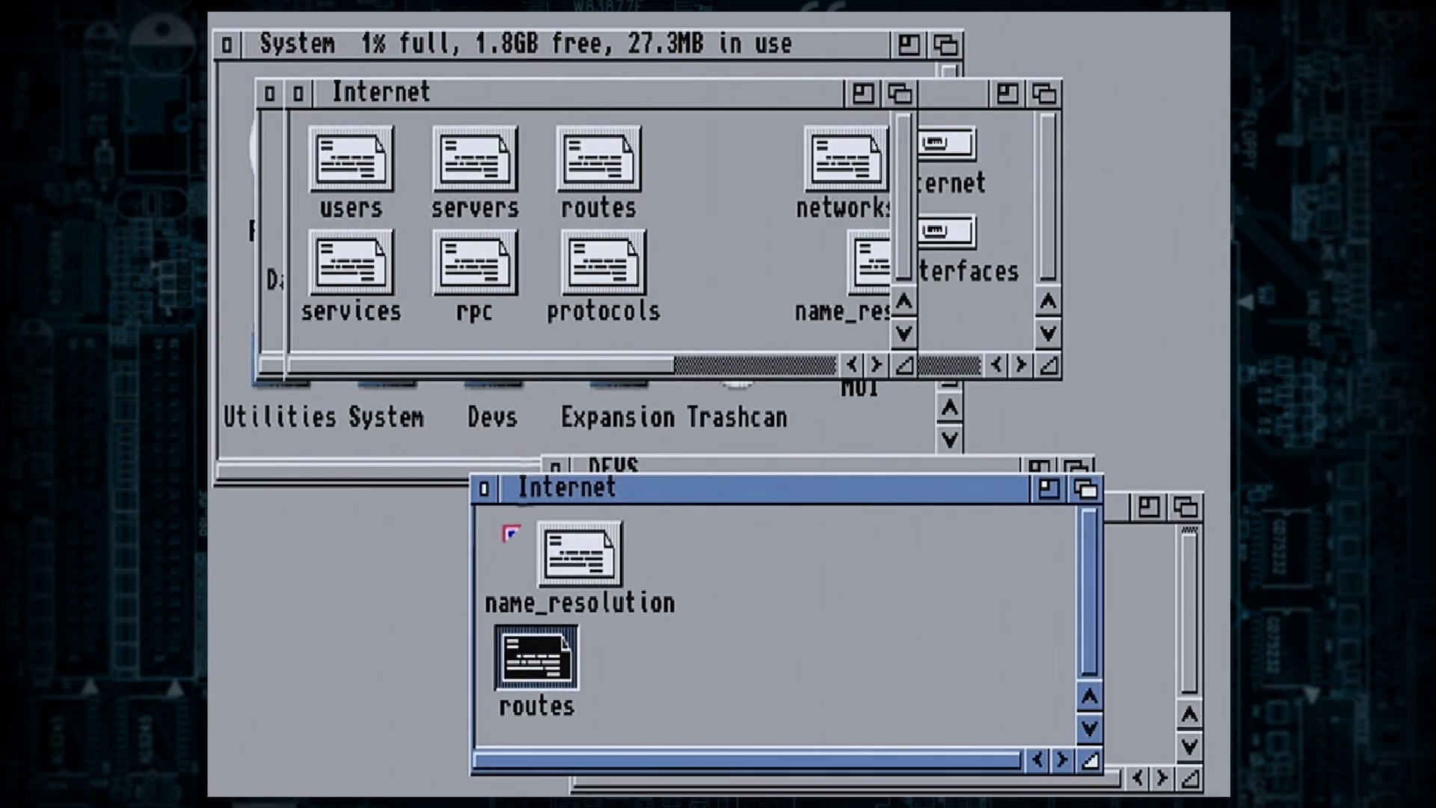
Step: Close the Internet windows and open Roadshow's and Devs' NetInterfaces drawers showing spinet
{"action": "left_click", "coordinate": [484, 489]}
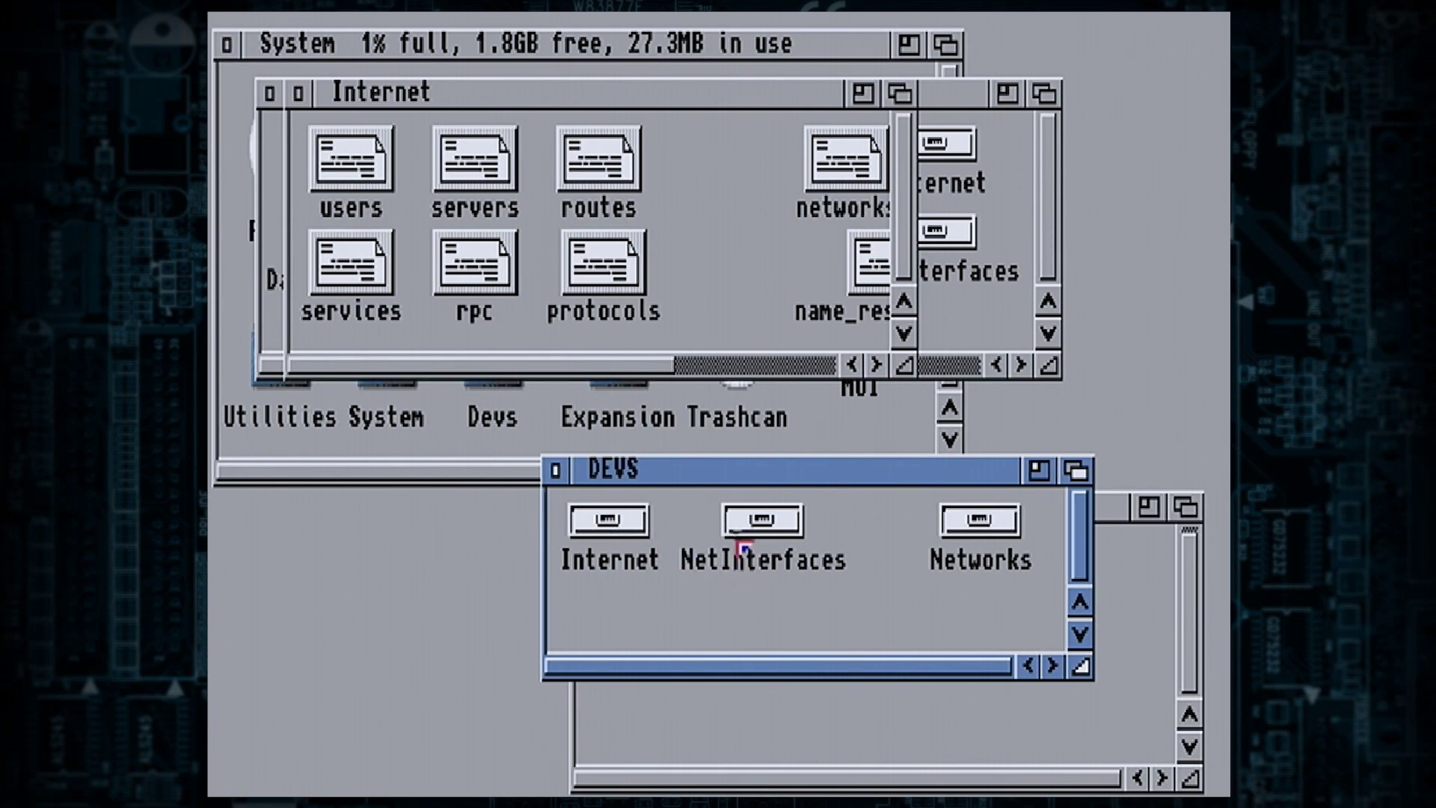
{"action": "left_click_drag", "start_coordinate": [734, 478], "coordinate": [734, 553]}
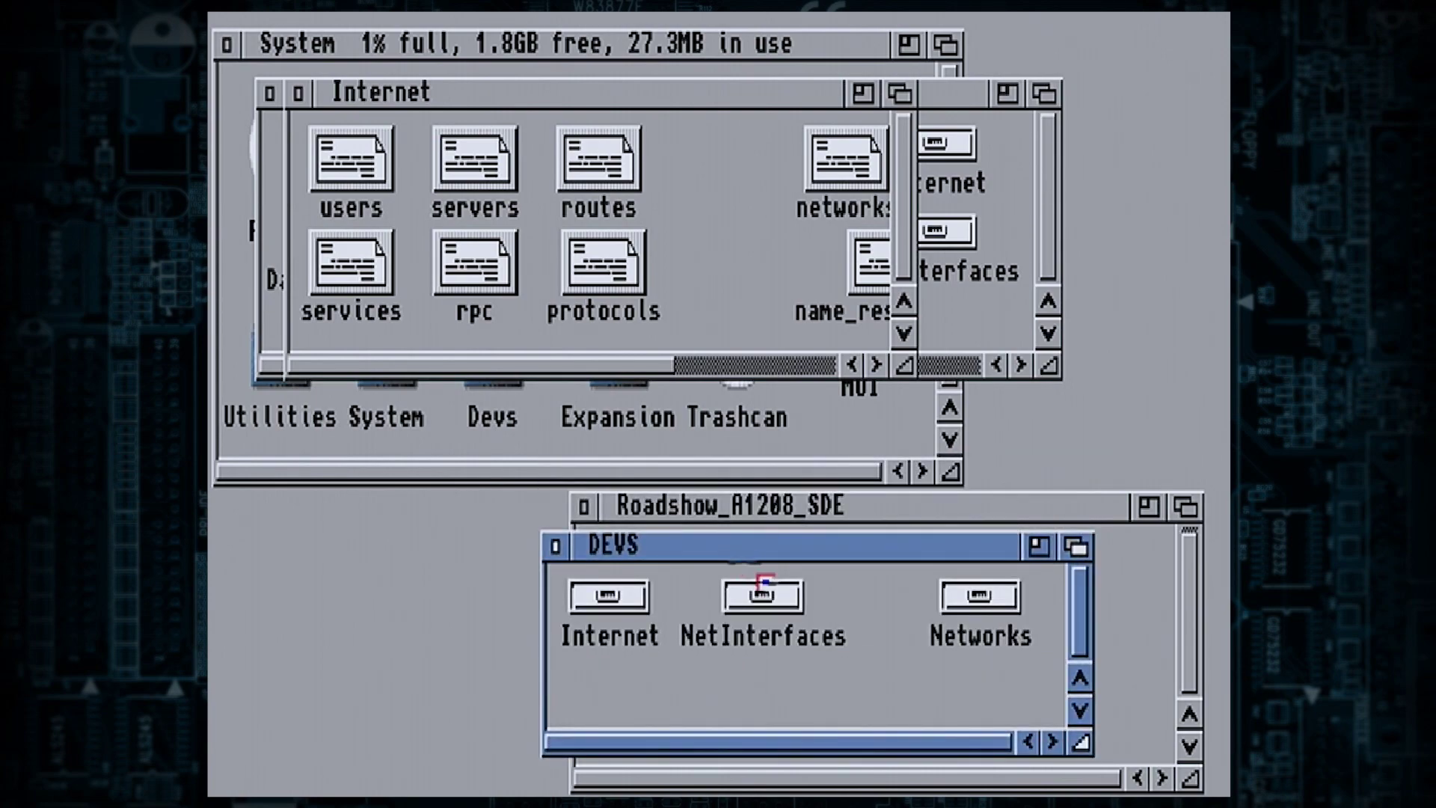
{"action": "double_click", "coordinate": [774, 596]}
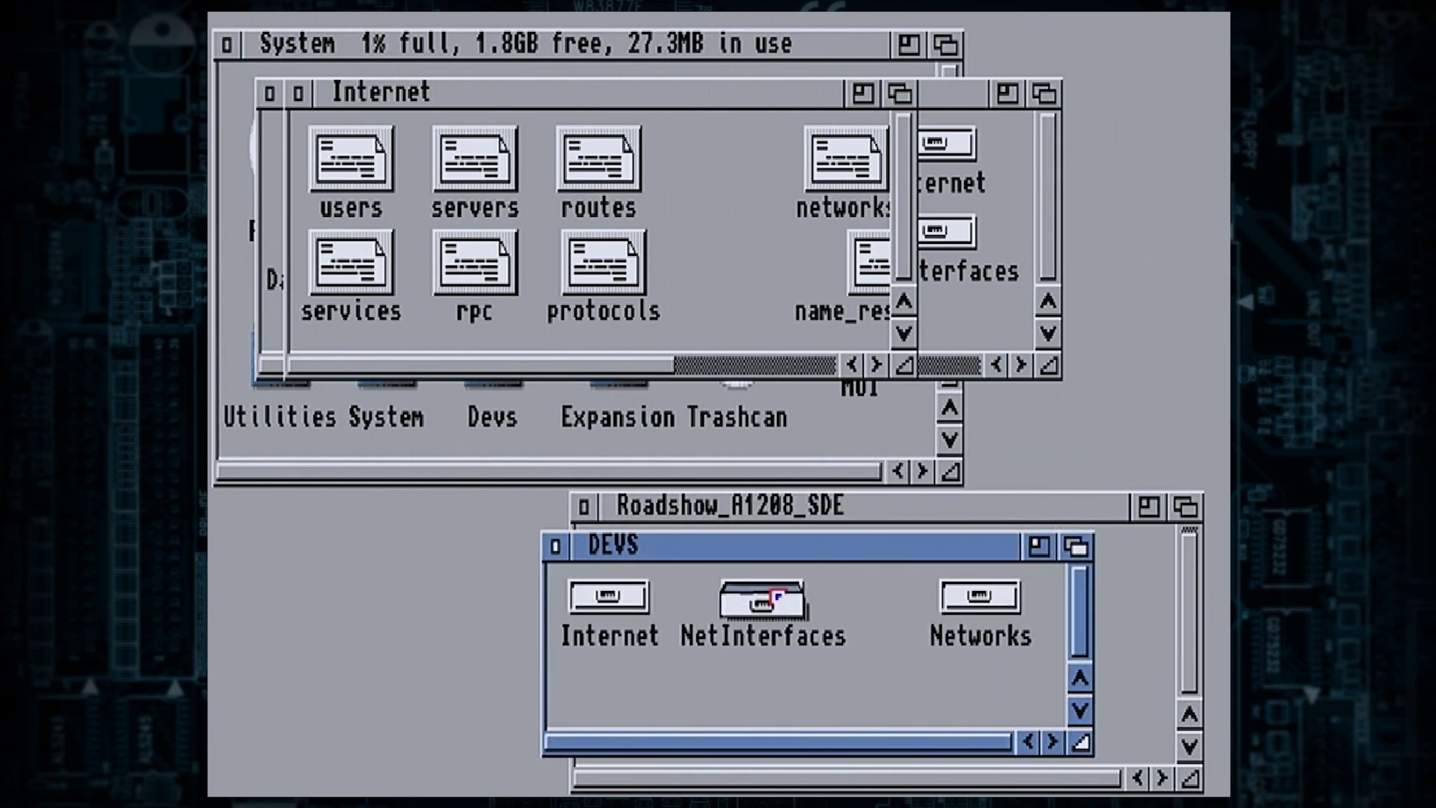
{"action": "left_click_drag", "start_coordinate": [494, 226], "coordinate": [622, 489]}
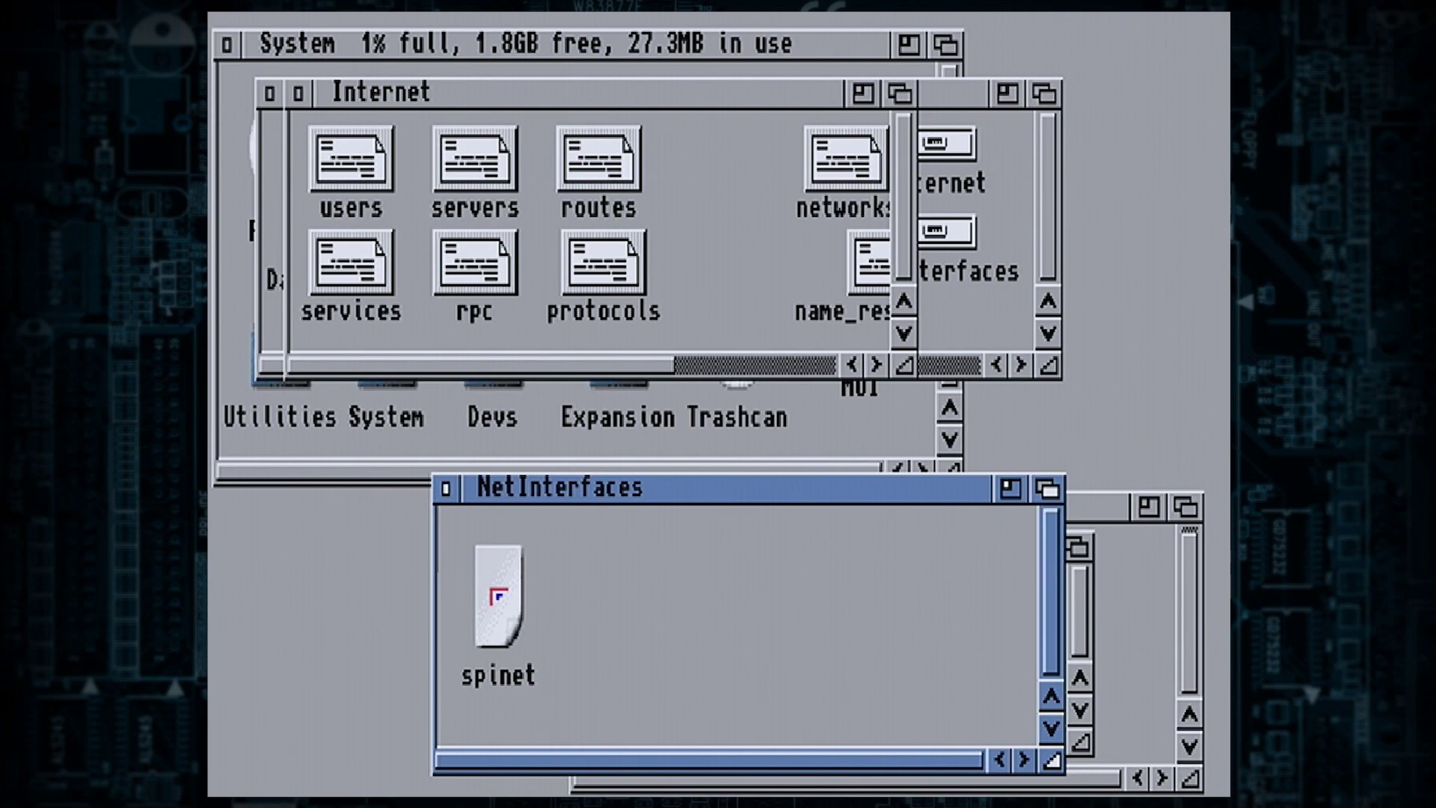
{"action": "left_click", "coordinate": [298, 93]}
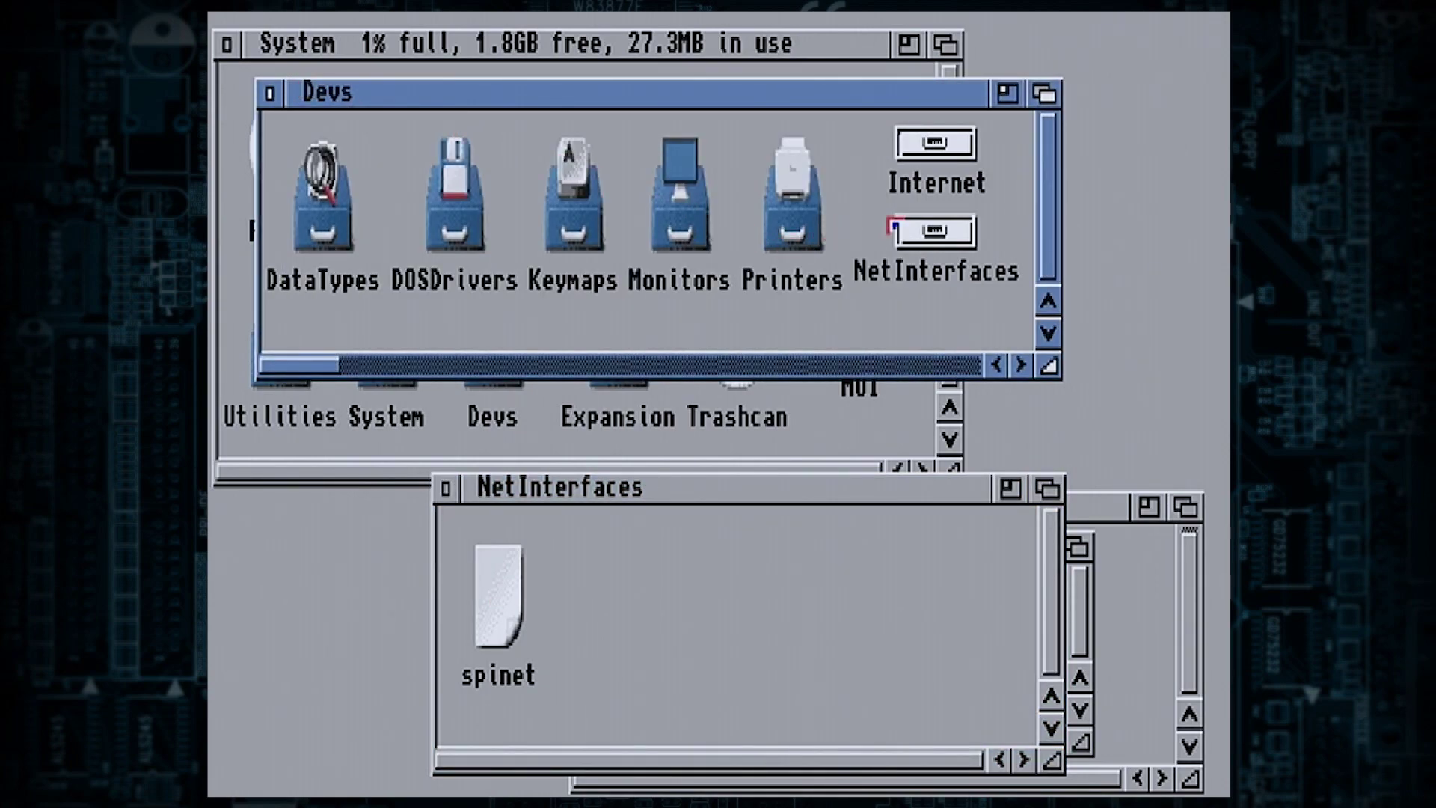
{"action": "double_click", "coordinate": [892, 225]}
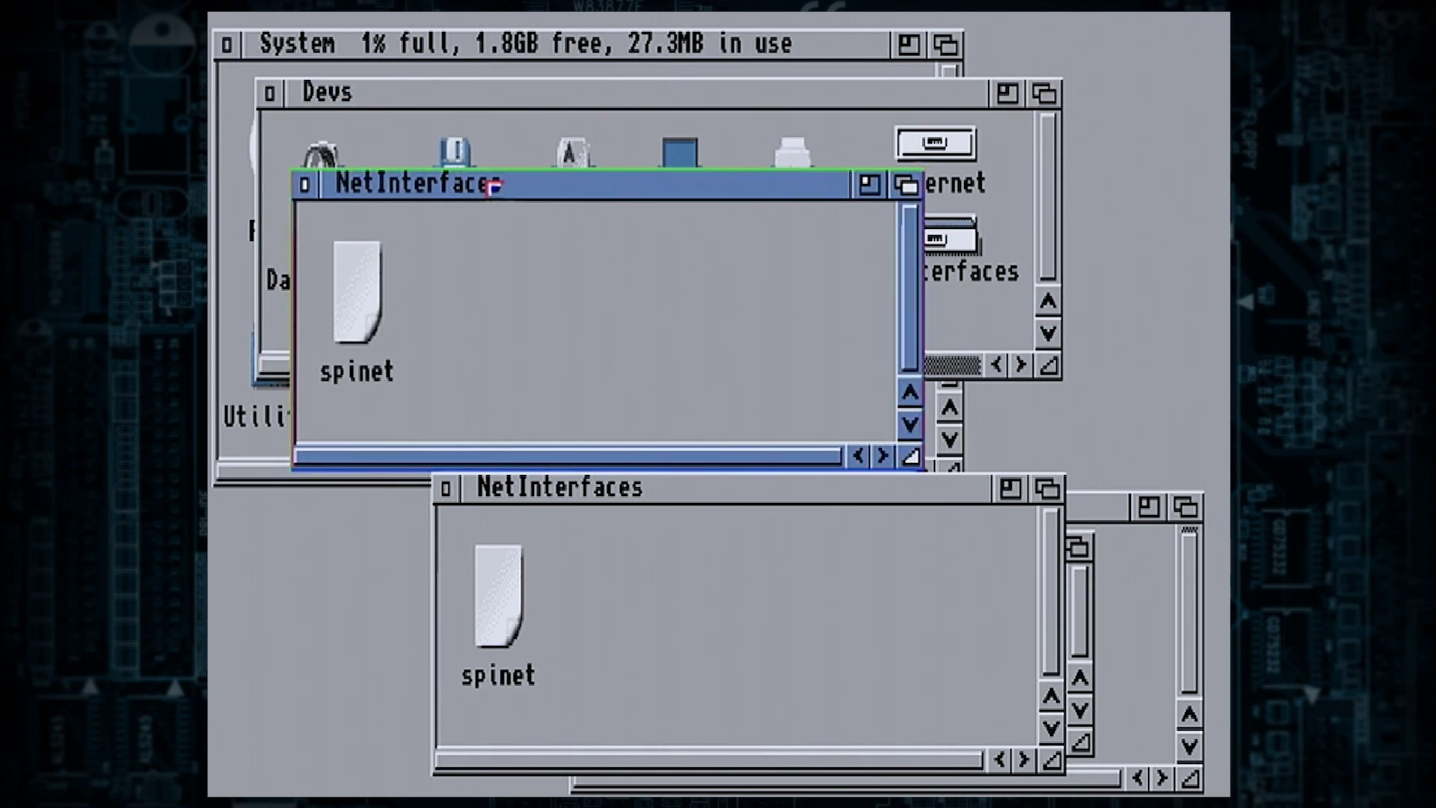
Step: Rearrange the NetInterfaces and System windows and start MultiView via Execute command
{"action": "left_click_drag", "start_coordinate": [492, 187], "coordinate": [515, 138]}
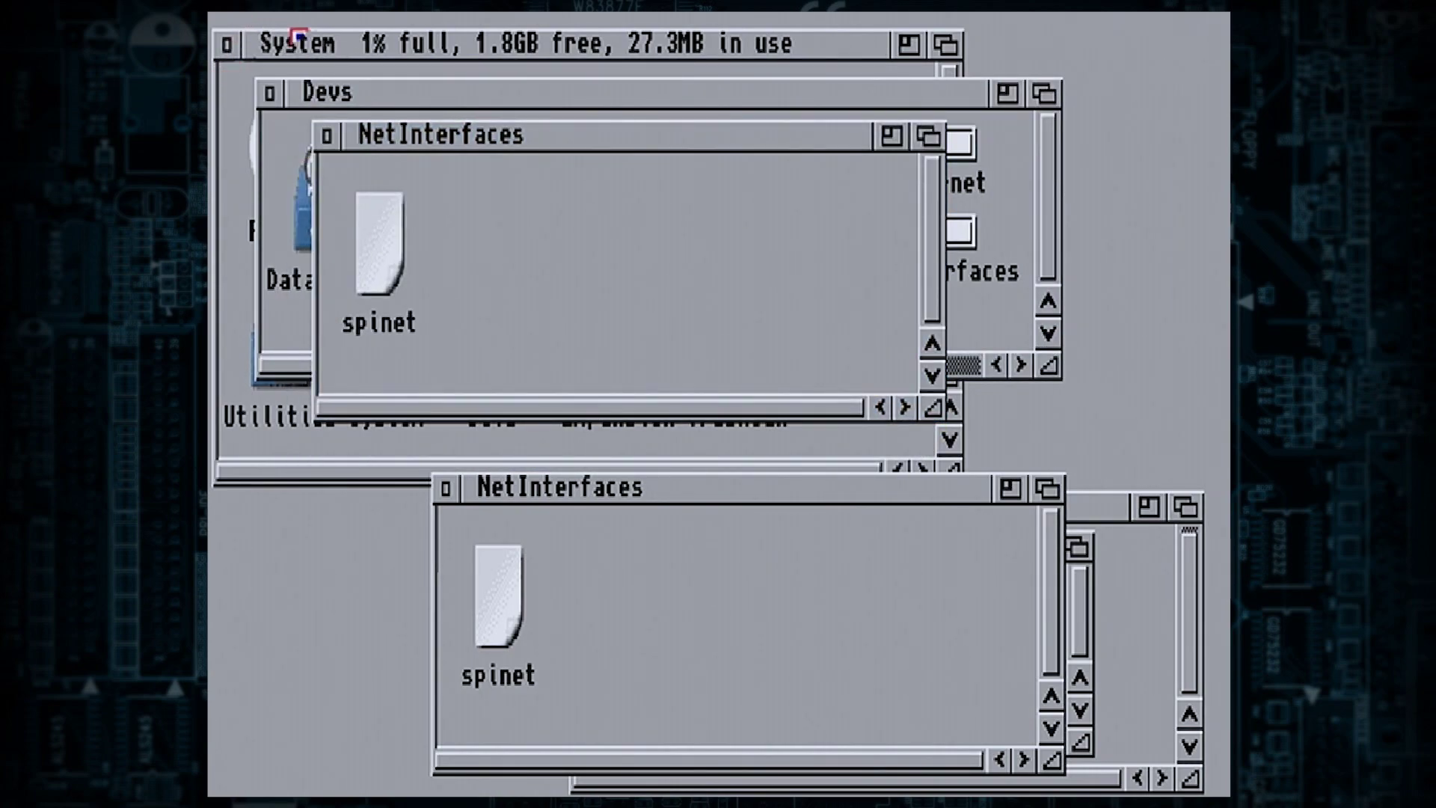
{"action": "left_click_drag", "start_coordinate": [296, 43], "coordinate": [299, 75]}
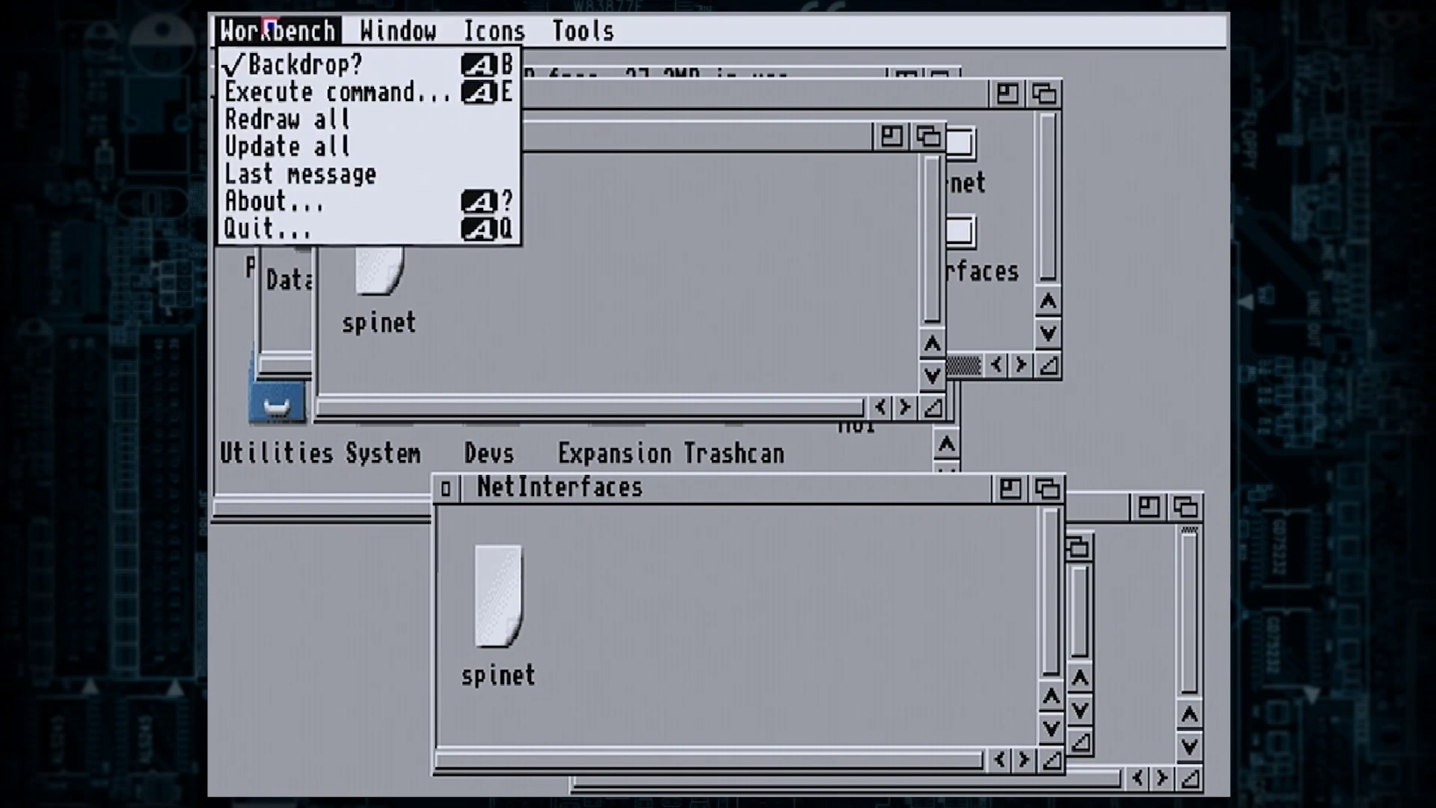
{"action": "left_click", "coordinate": [282, 93]}
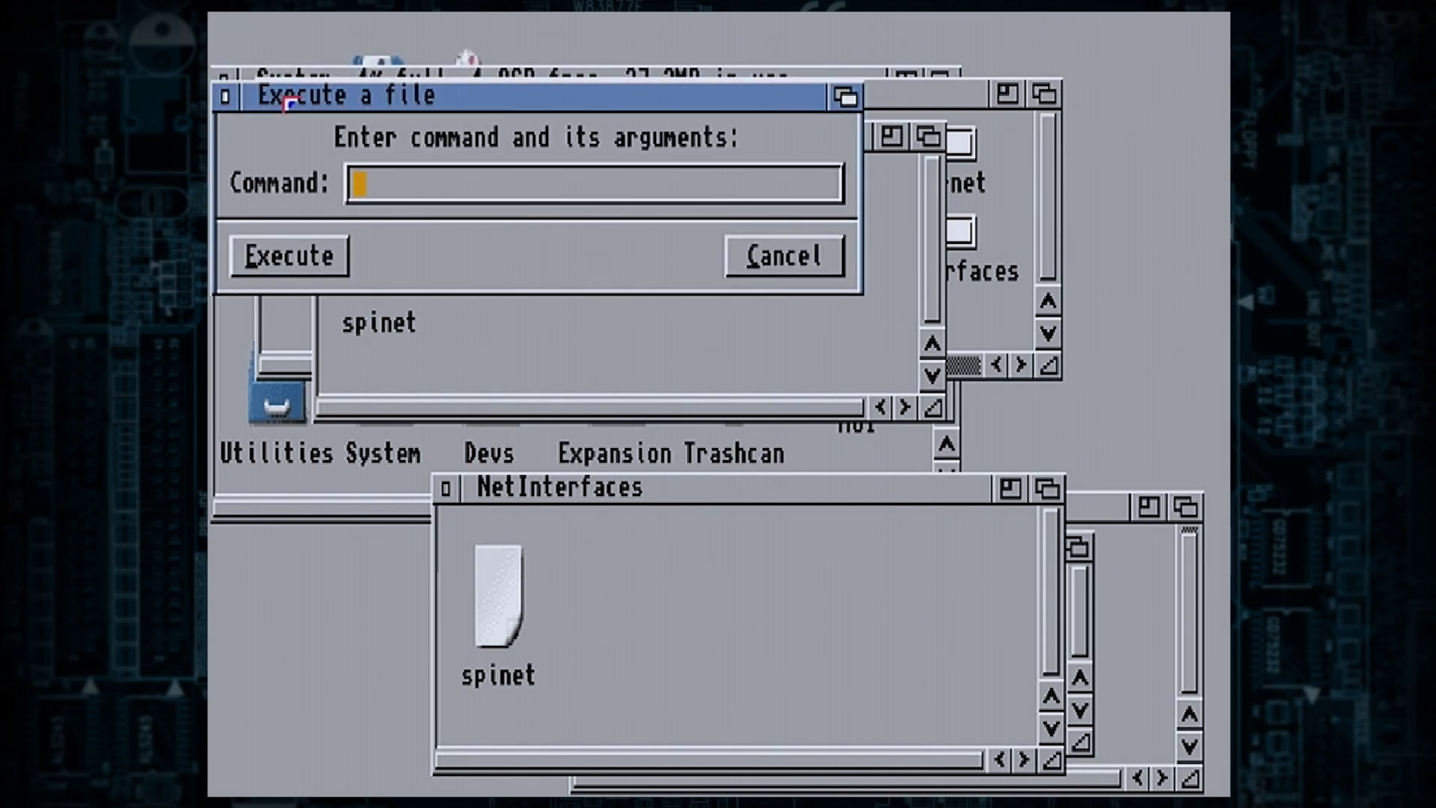
{"action": "type", "text": "multi"}
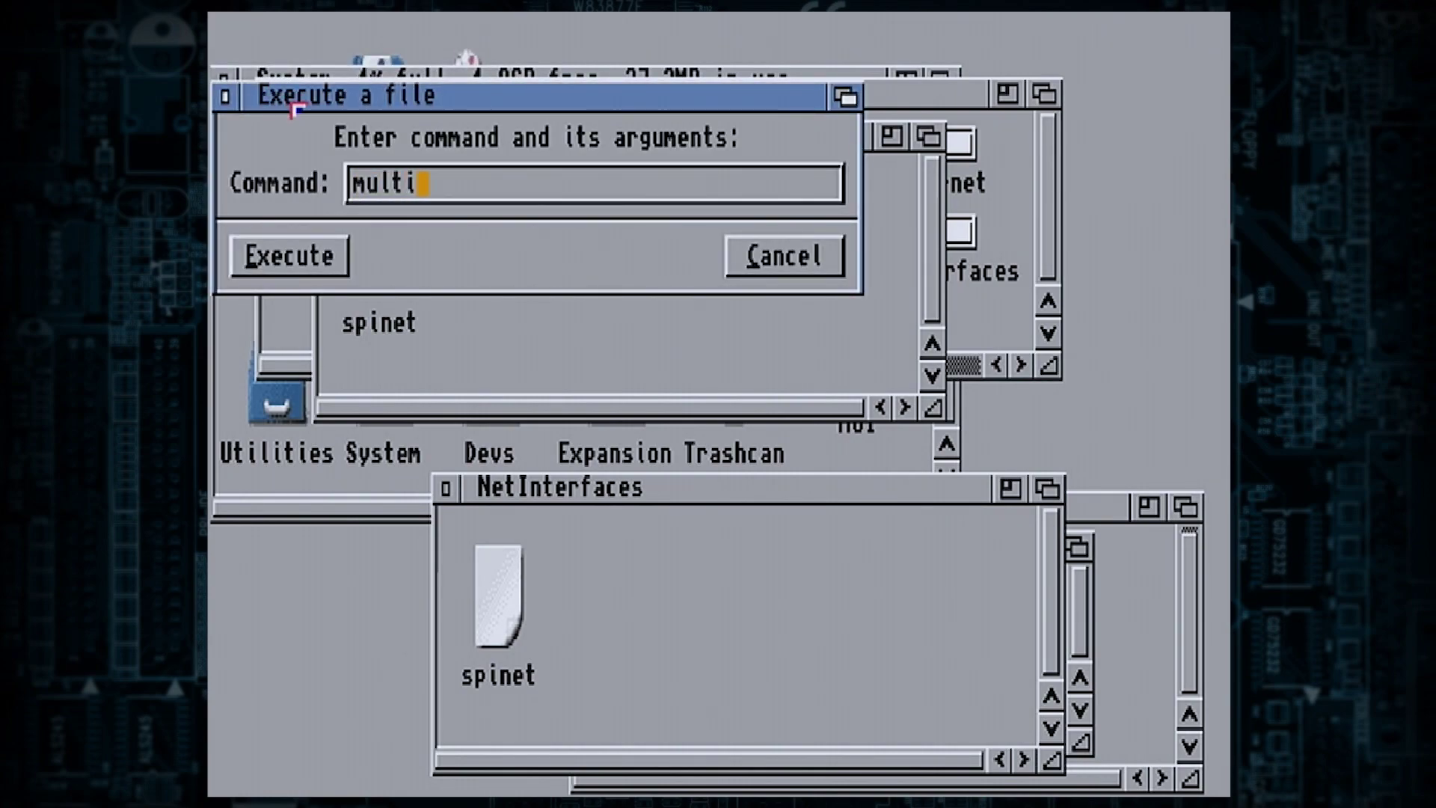
{"action": "type", "text": "view"}
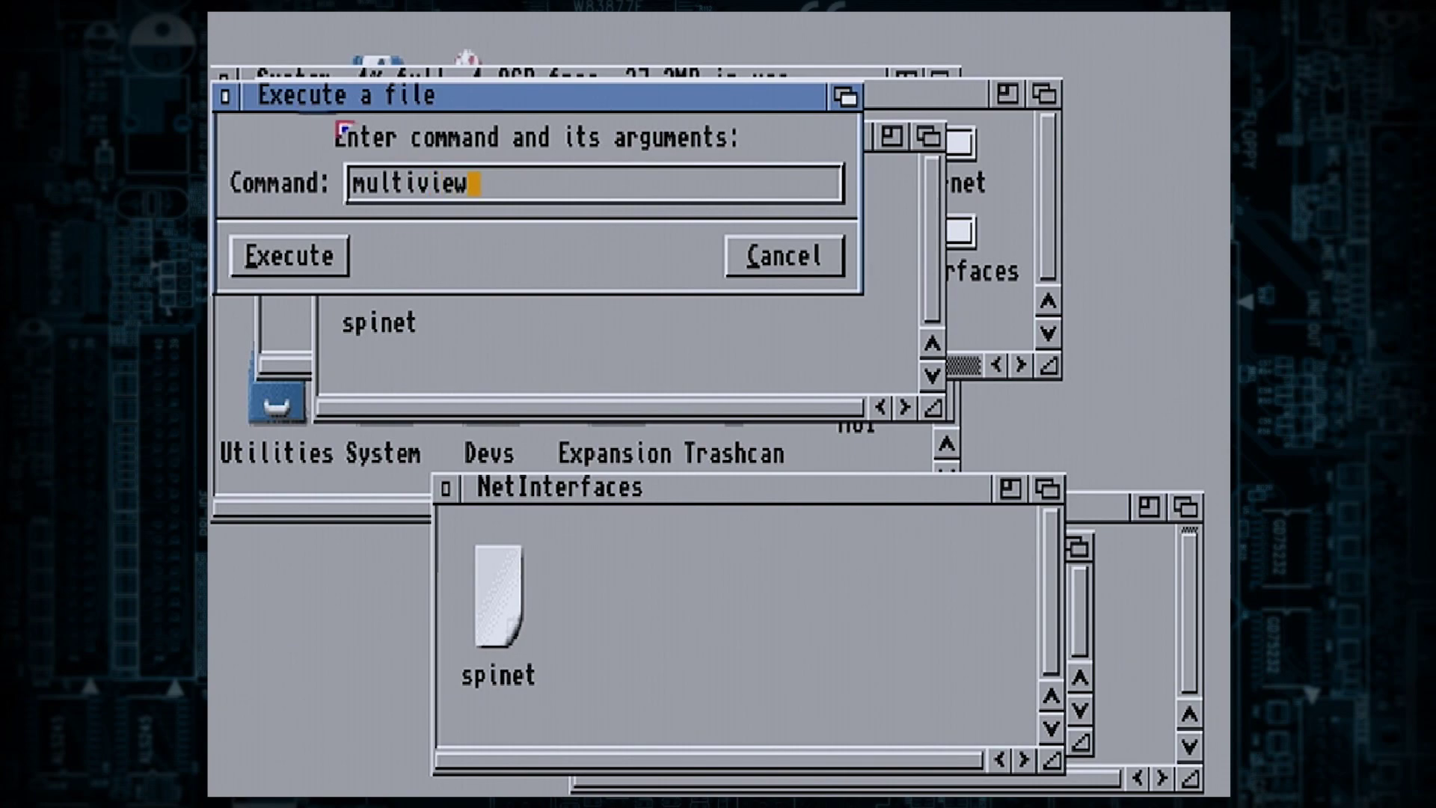
{"action": "key", "text": "Return"}
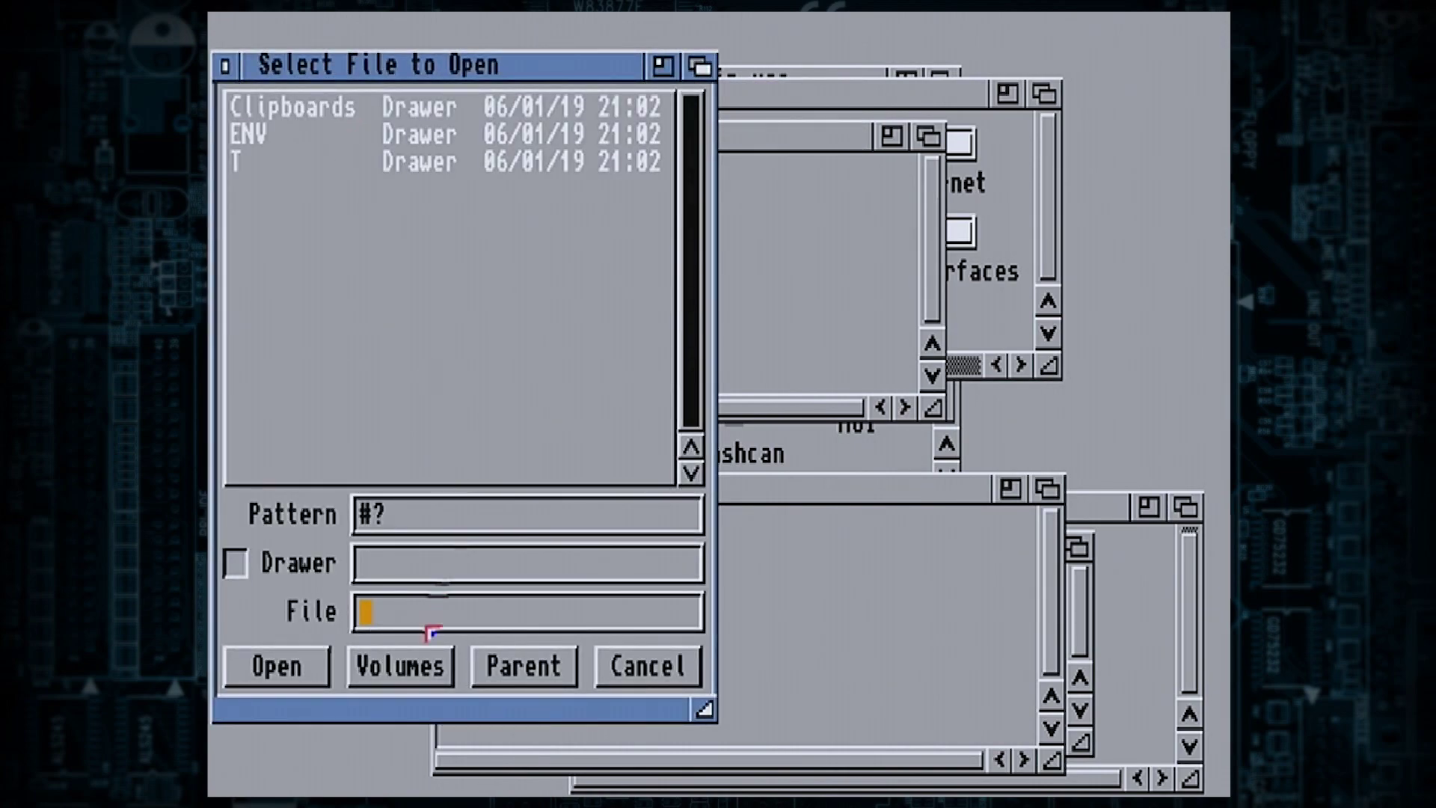
Step: Load DEVS:NetInterfaces/spinet into MultiView
{"action": "left_click", "coordinate": [417, 651]}
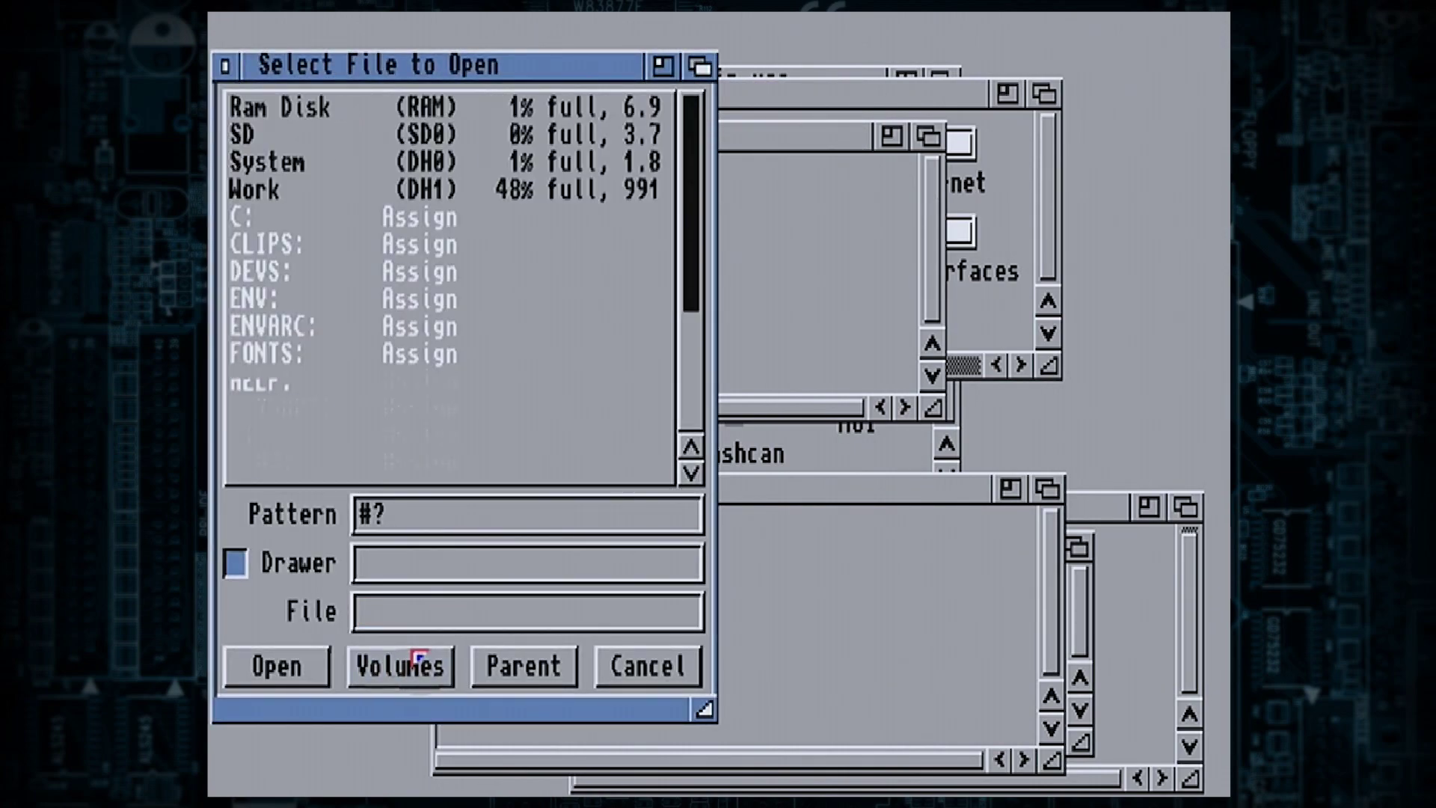
{"action": "left_click", "coordinate": [311, 271]}
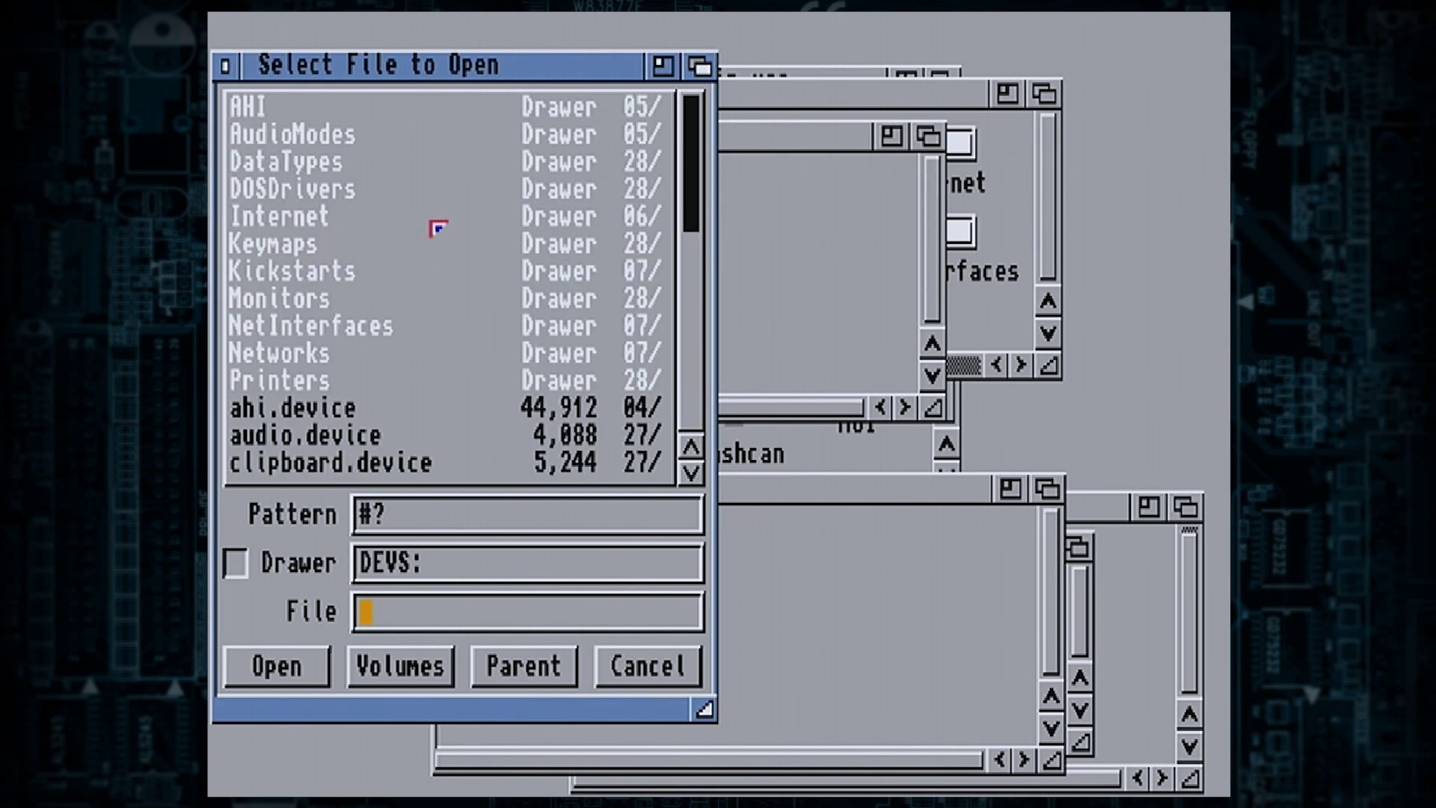
{"action": "left_click", "coordinate": [322, 327]}
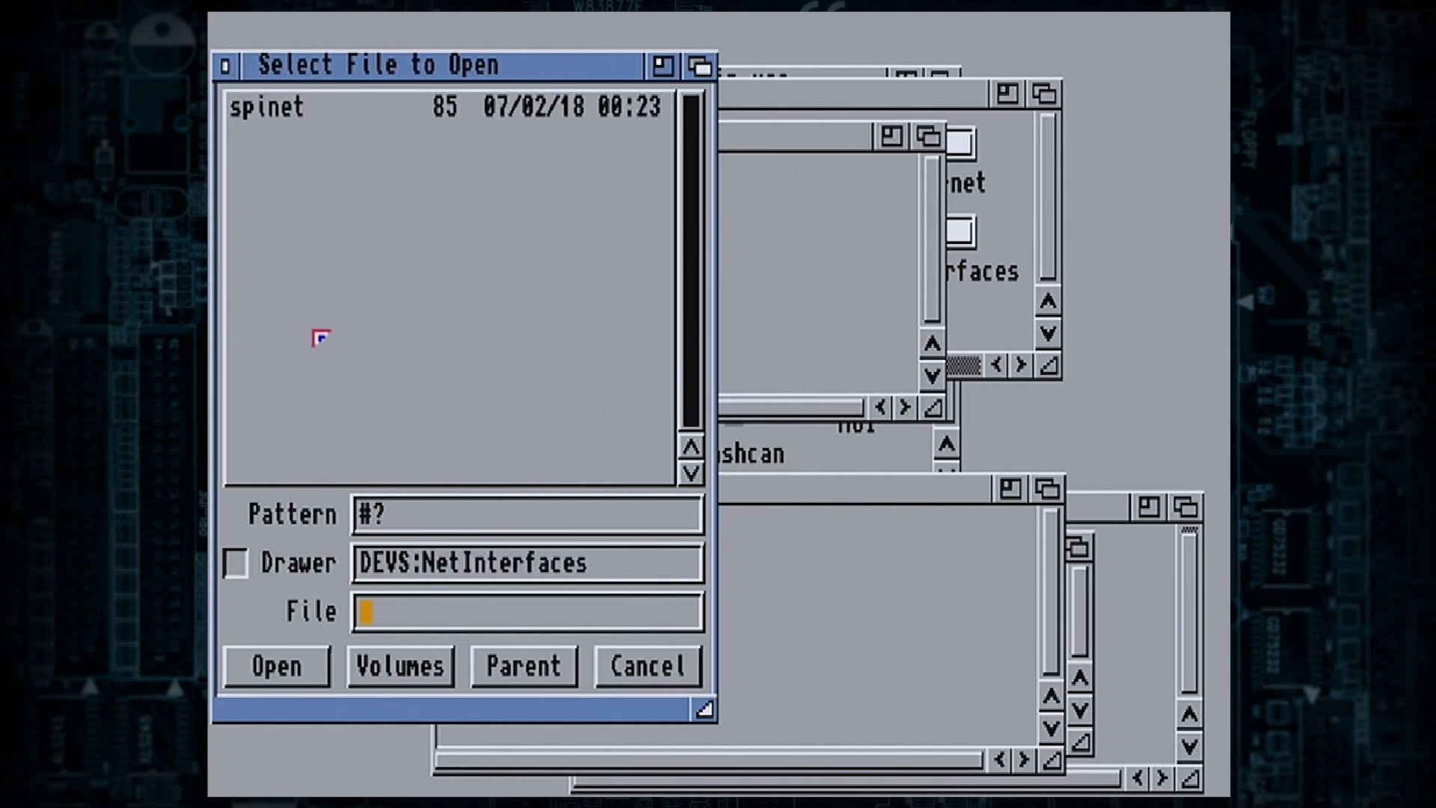
{"action": "double_click", "coordinate": [320, 106]}
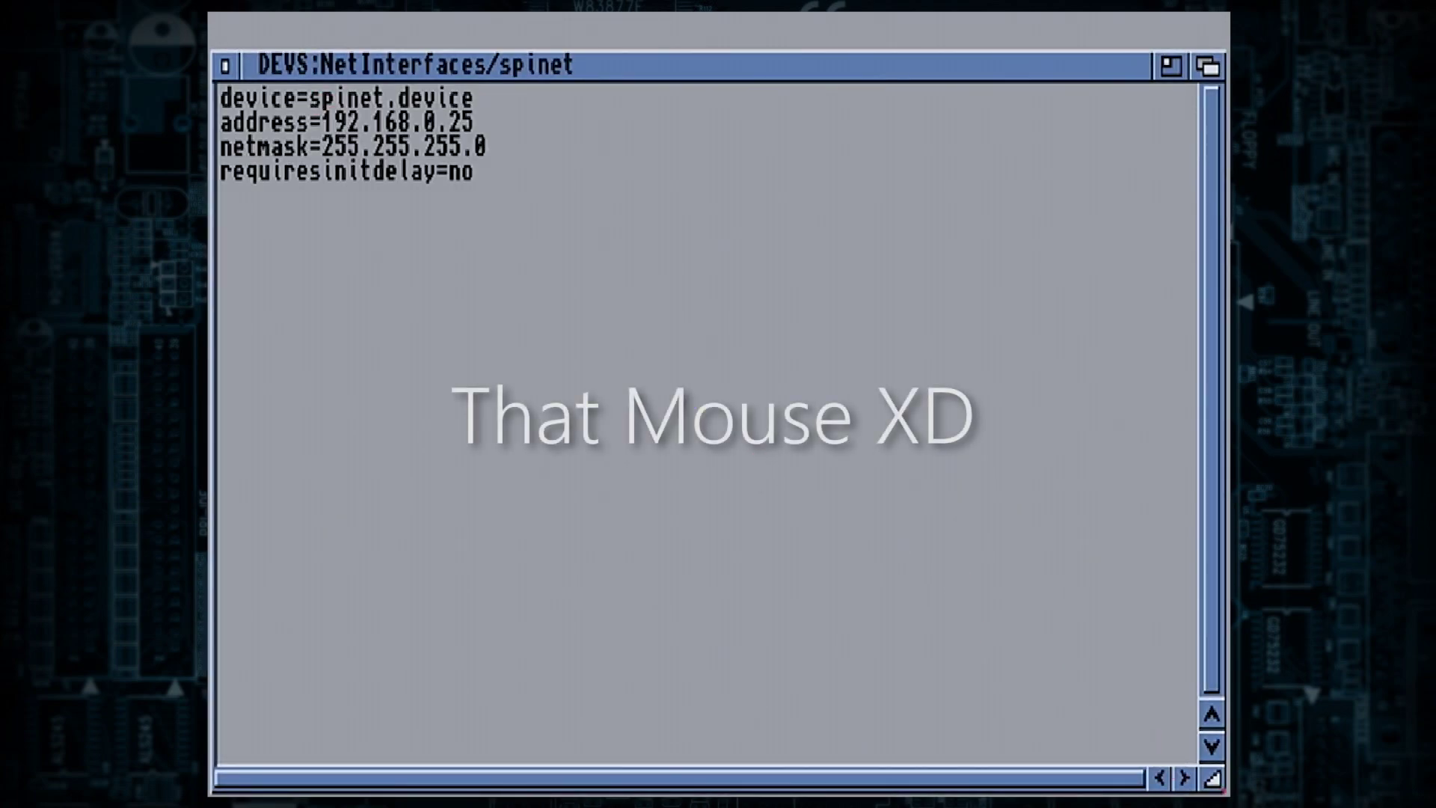
Step: Shrink the spinet MultiView window and place it beside the NetInterfaces drawers
{"action": "left_click_drag", "start_coordinate": [1213, 778], "coordinate": [612, 258]}
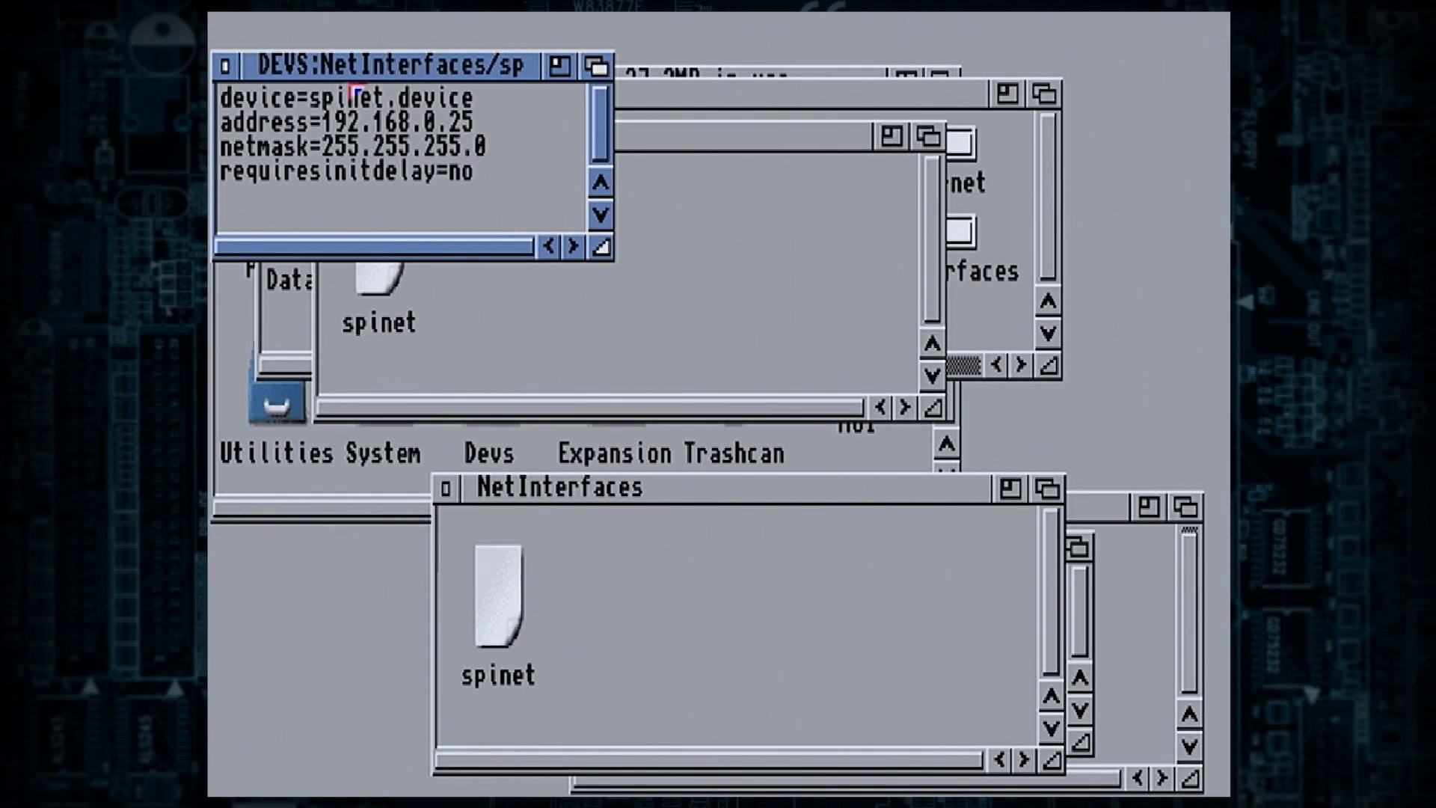
{"action": "left_click_drag", "start_coordinate": [881, 283], "coordinate": [928, 280]}
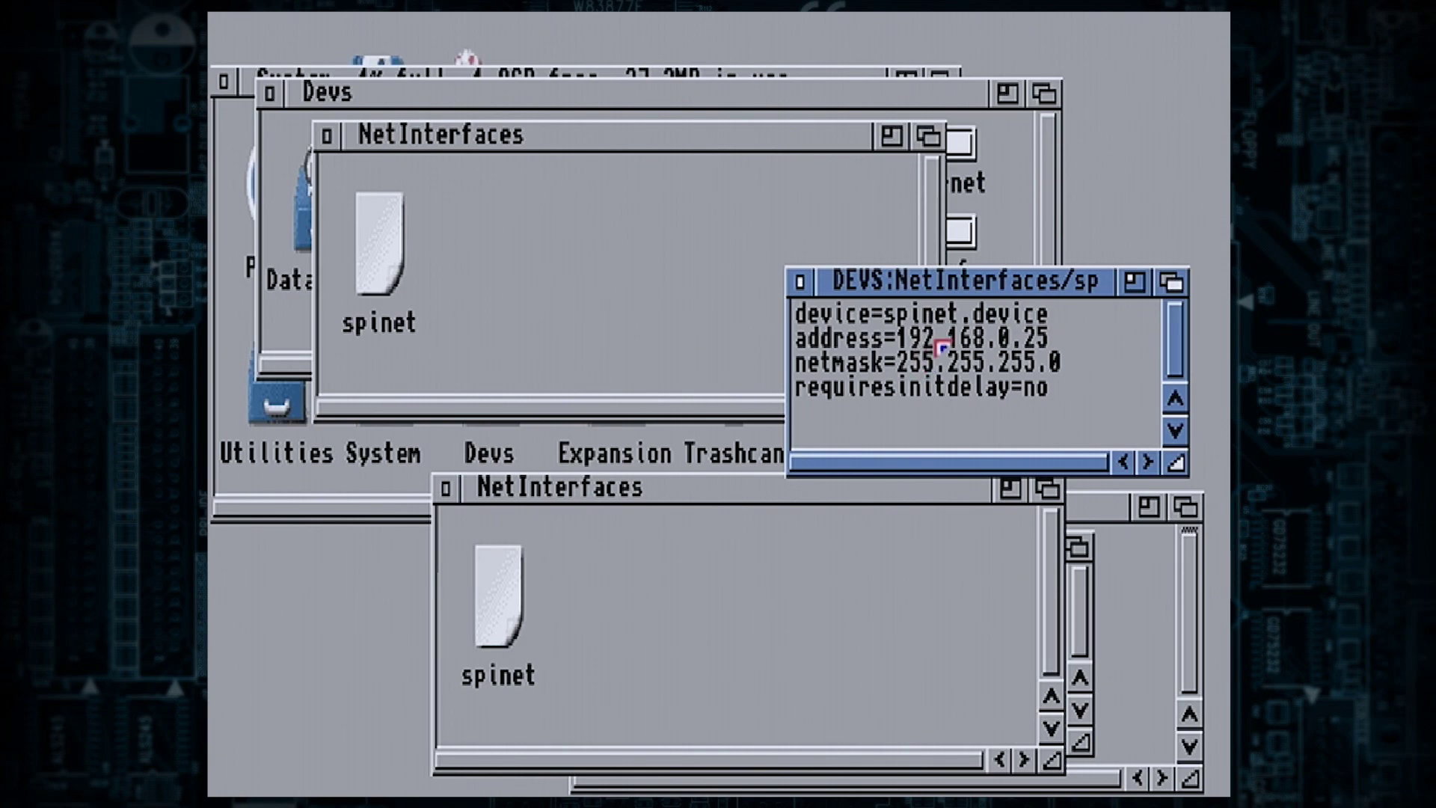
{"action": "left_click_drag", "start_coordinate": [972, 284], "coordinate": [893, 516]}
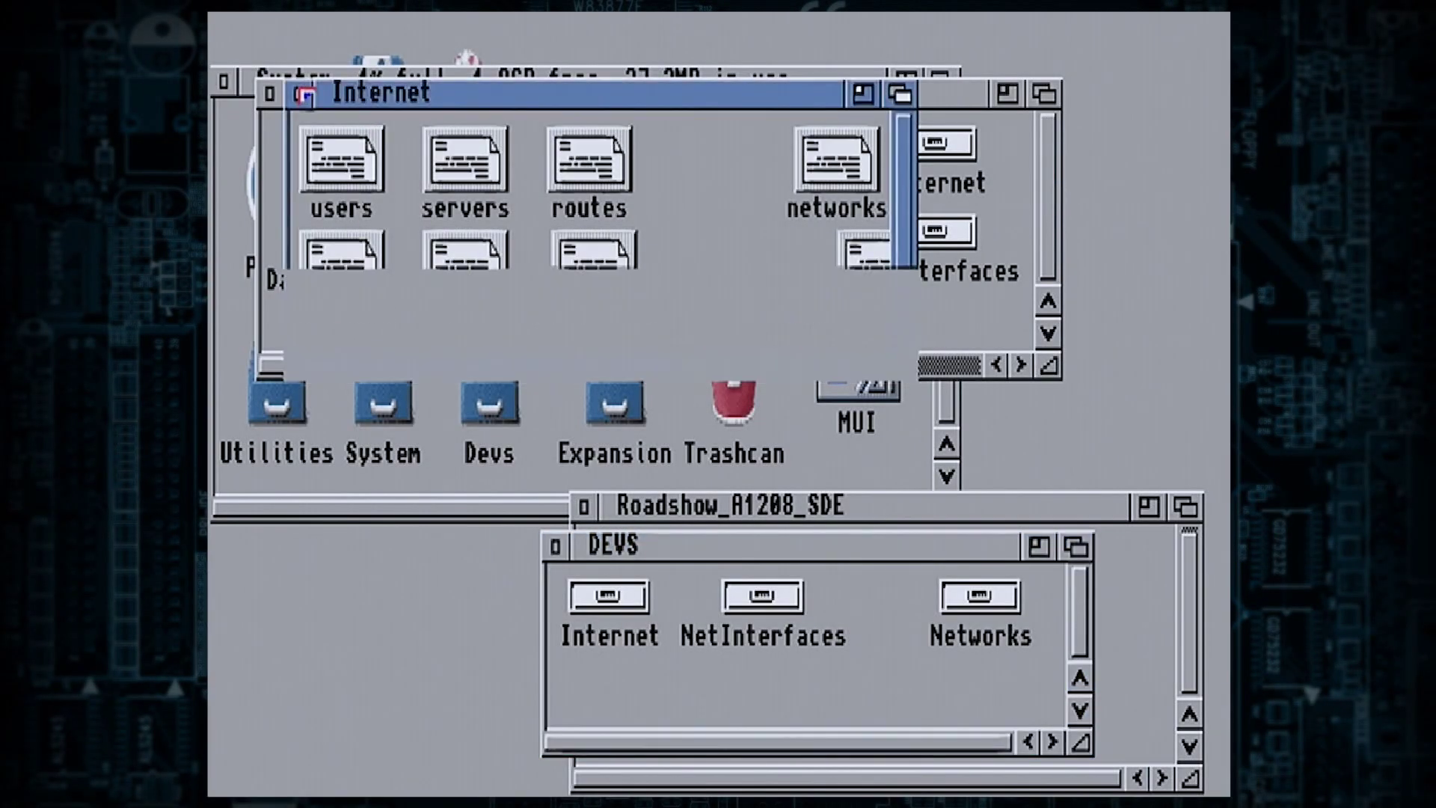
Step: Close the Internet drawer and open Networks, moving its window to the lower left
{"action": "left_click", "coordinate": [306, 95]}
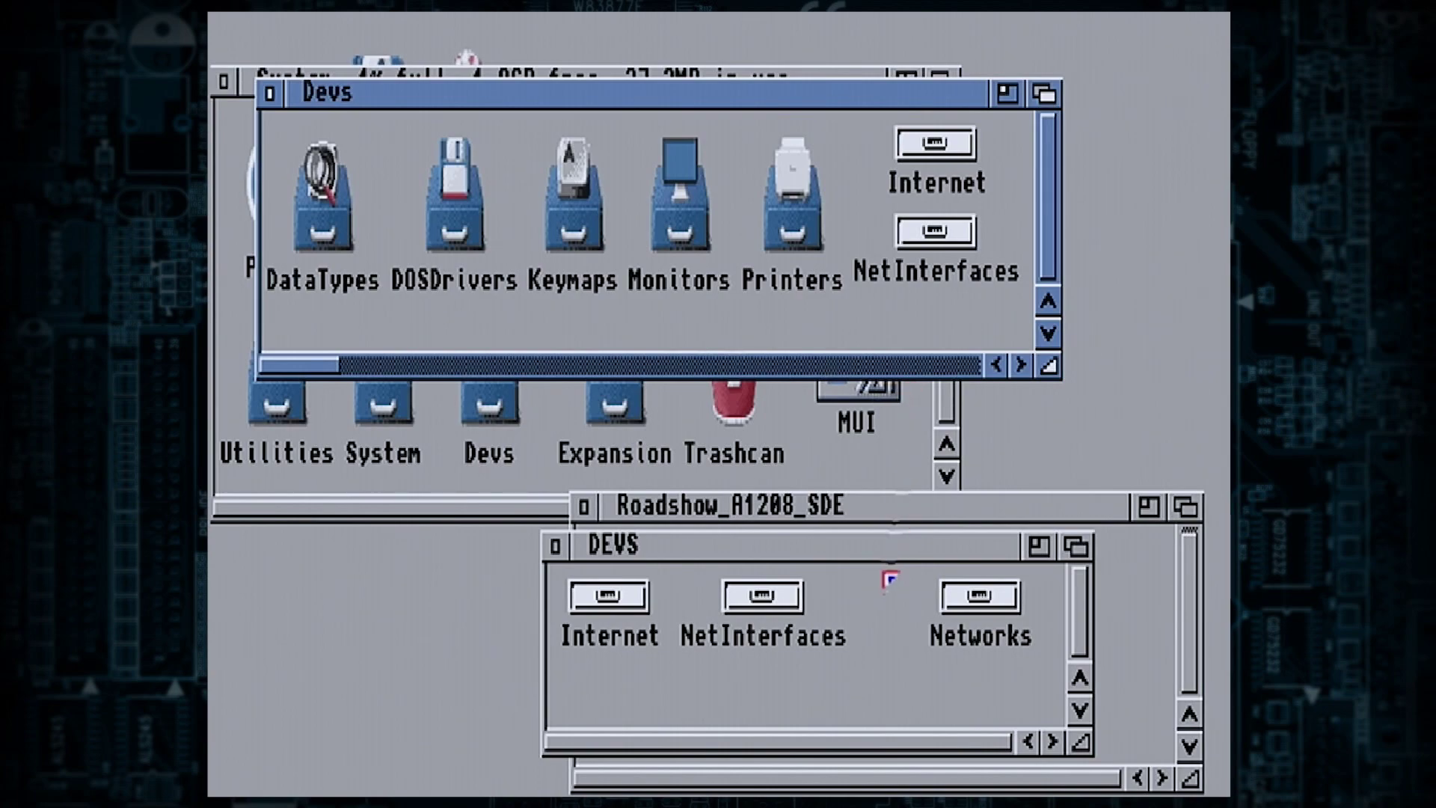
{"action": "double_click", "coordinate": [973, 617]}
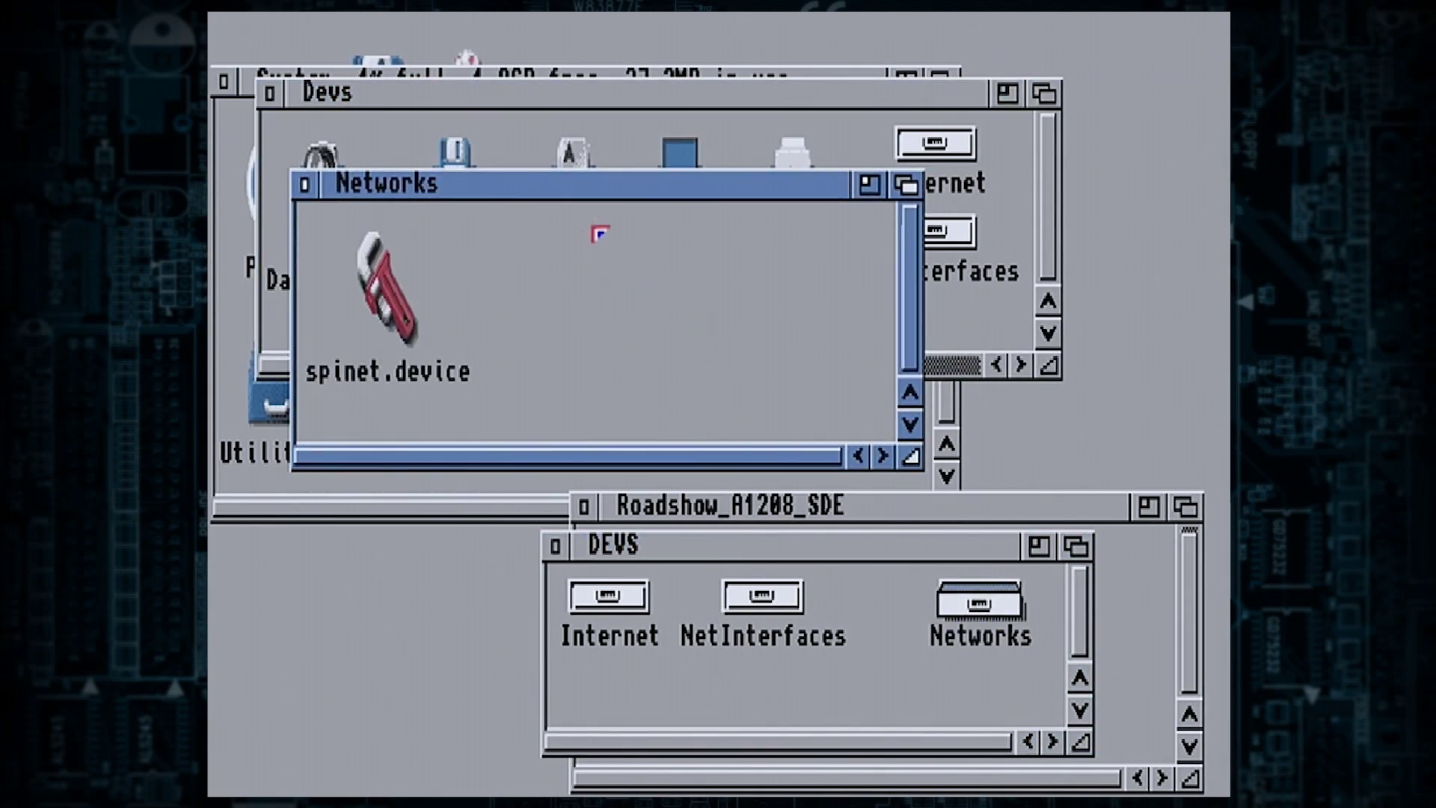
{"action": "left_click_drag", "start_coordinate": [574, 200], "coordinate": [571, 545]}
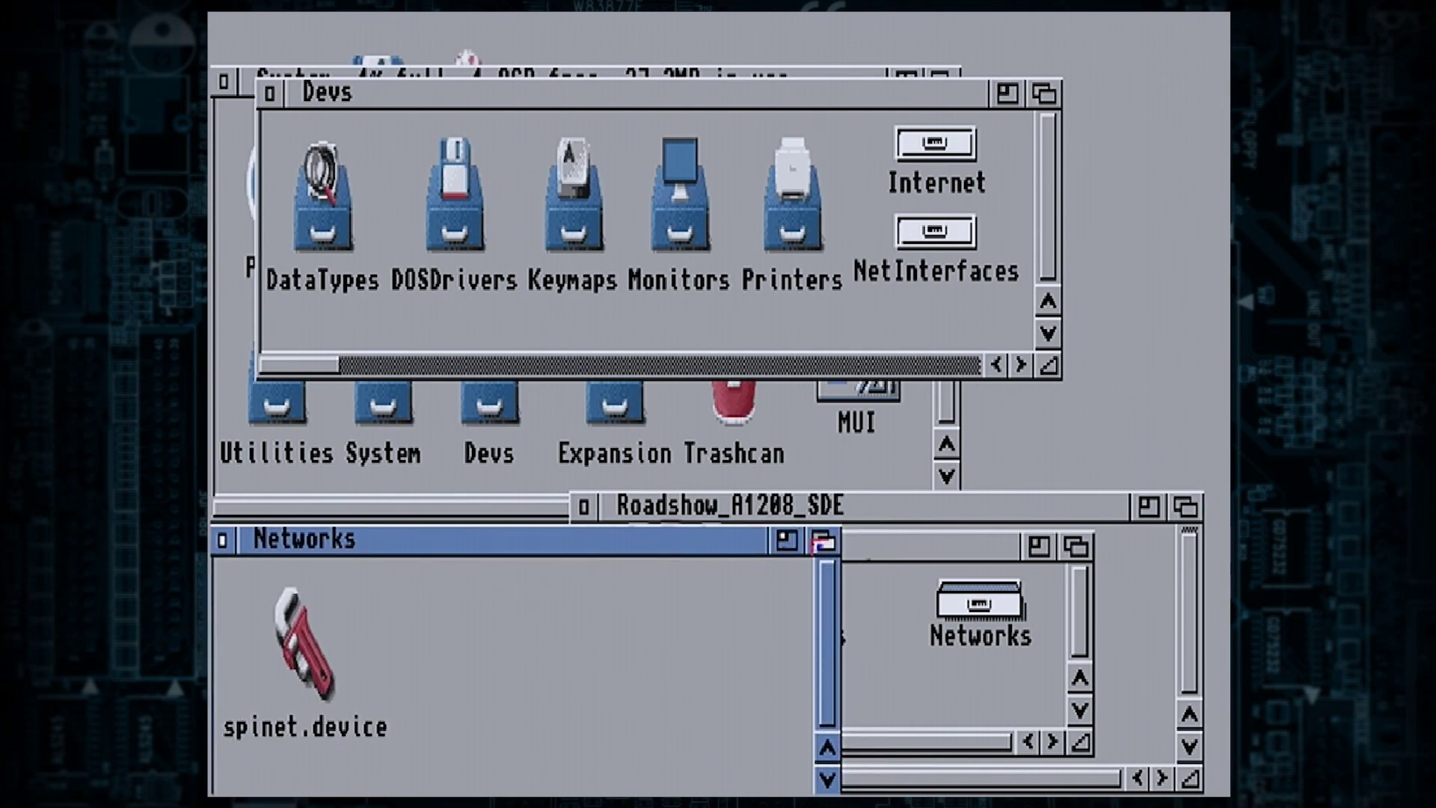
Step: Close the DEVS and Roadshow_A1208_SDE windows and return to the Devs drawer
{"action": "left_click", "coordinate": [1077, 546]}
{"action": "left_click", "coordinate": [557, 544]}
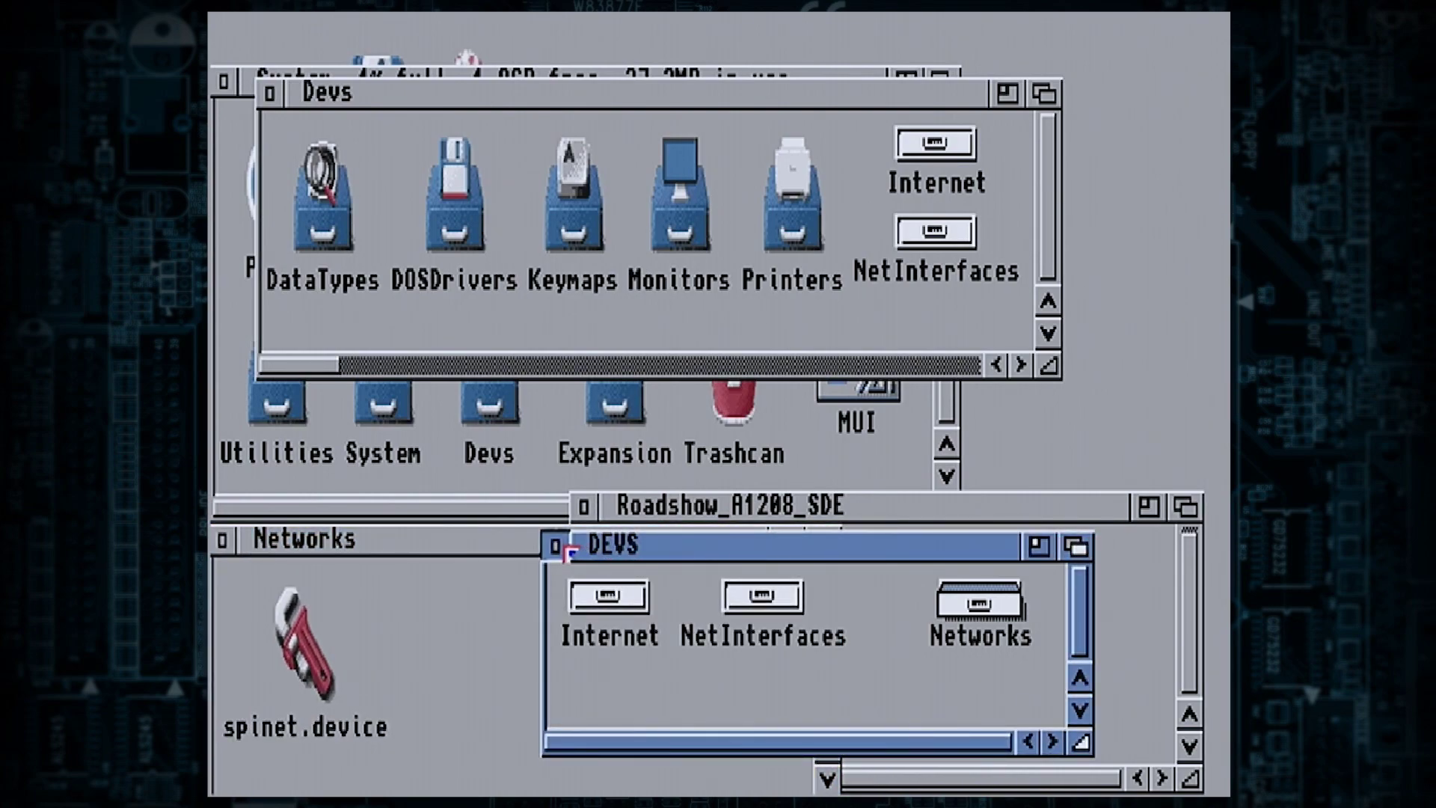
{"action": "left_click", "coordinate": [1185, 507]}
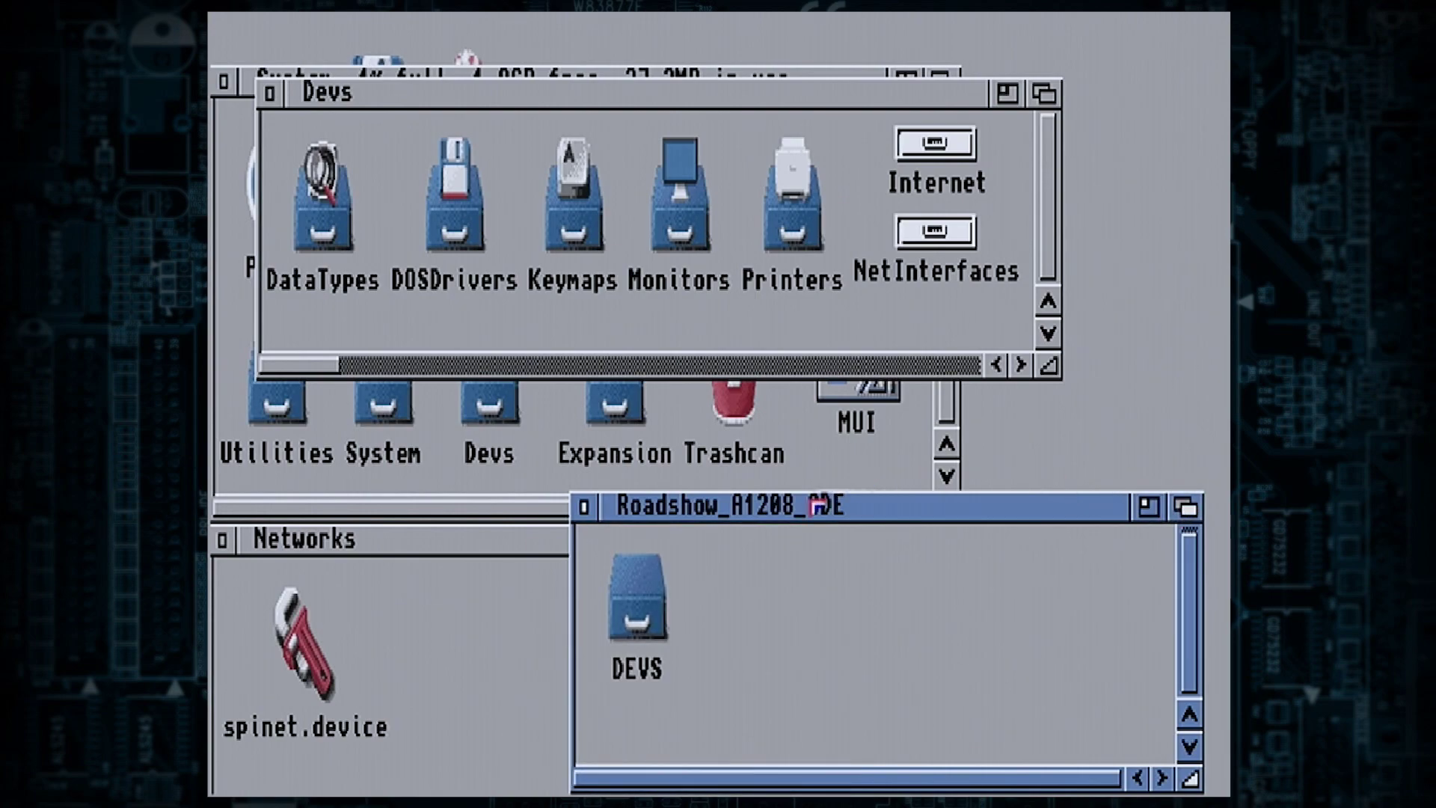
{"action": "left_click_drag", "start_coordinate": [821, 507], "coordinate": [819, 507]}
{"action": "left_click", "coordinate": [584, 507]}
{"action": "left_click", "coordinate": [718, 336]}
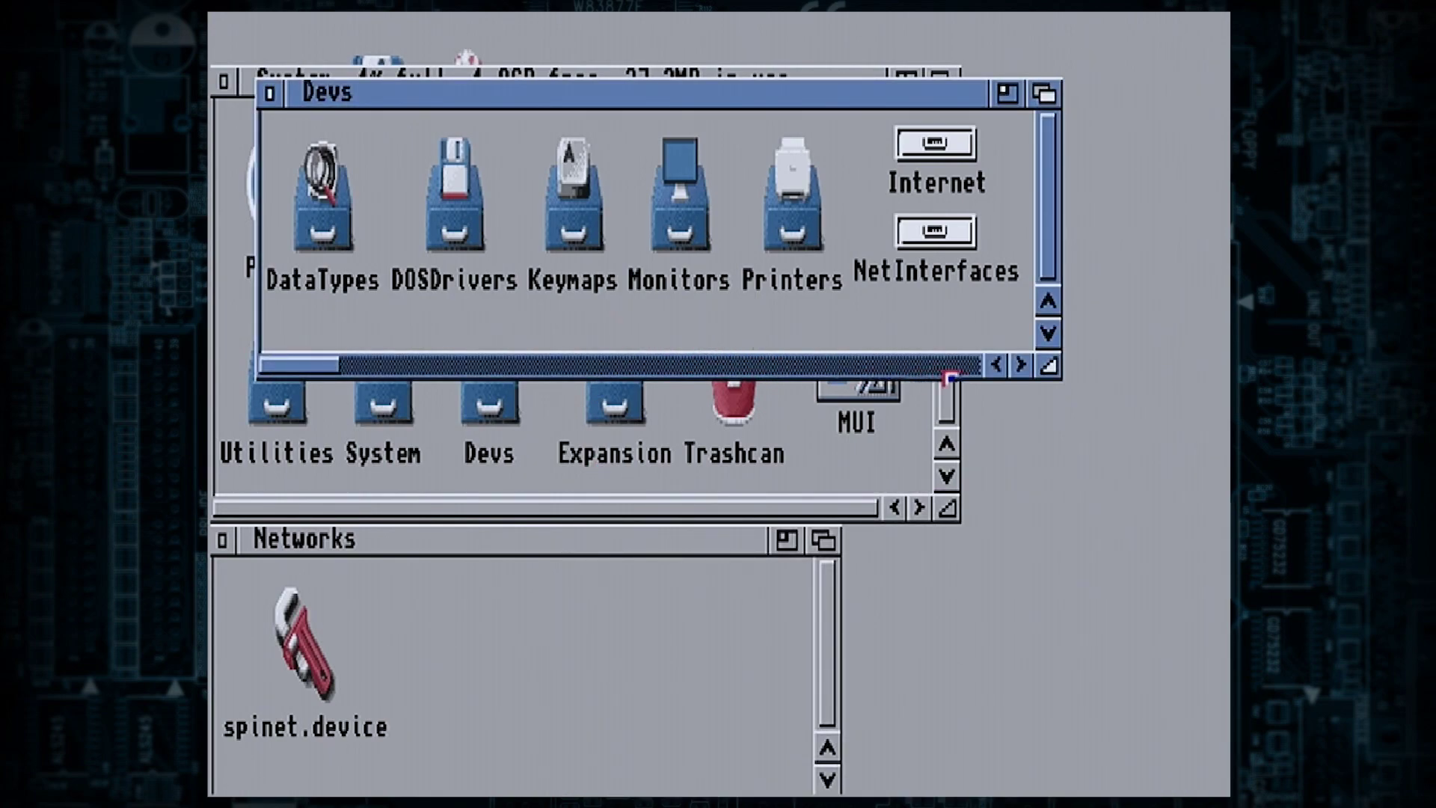
{"action": "left_click_drag", "start_coordinate": [1022, 367], "coordinate": [1022, 366]}
Step: Open Devs' Networks drawer, enlarge it to check spinet.device and ppp-serial.device, then close it
{"action": "double_click", "coordinate": [612, 197]}
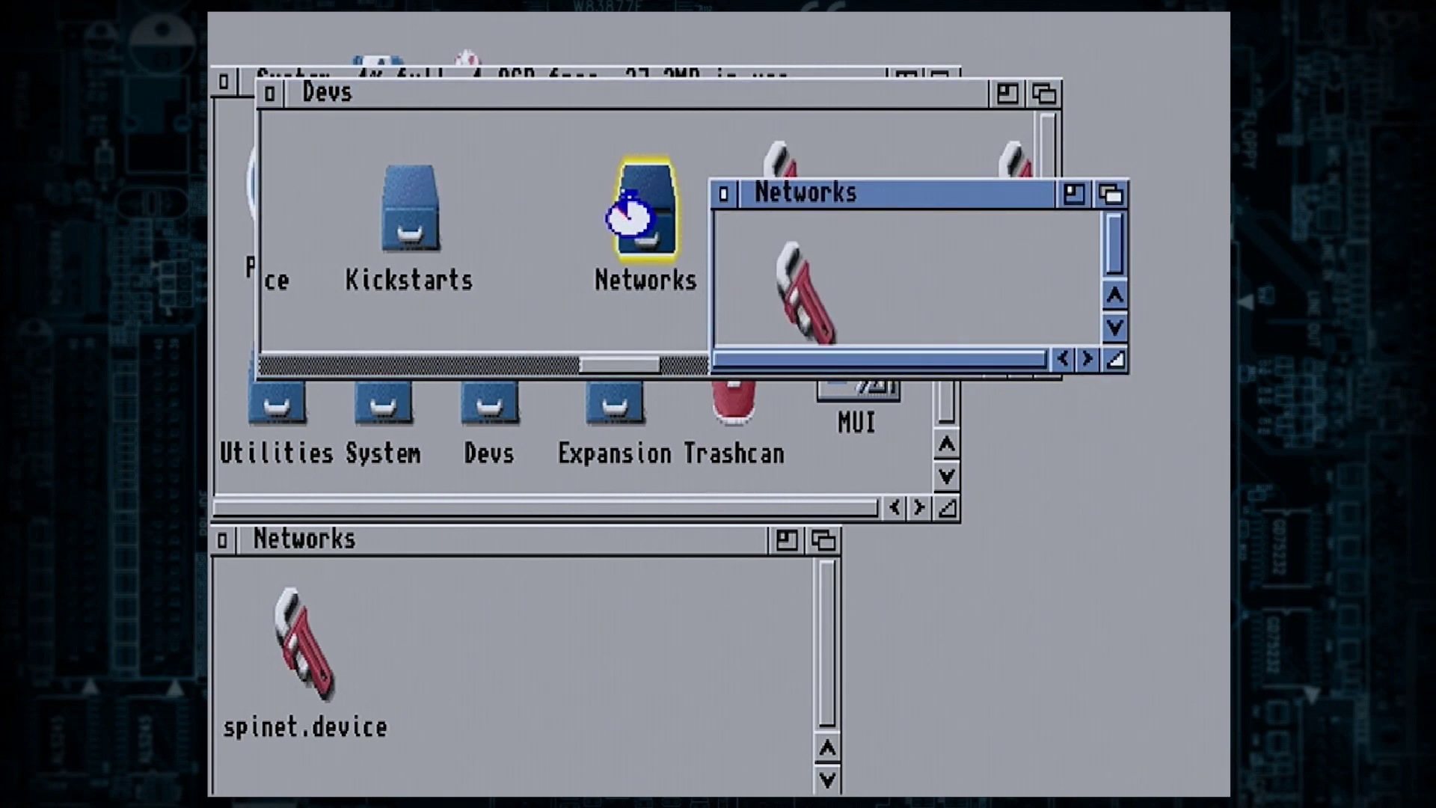
{"action": "left_click_drag", "start_coordinate": [1116, 363], "coordinate": [1171, 561]}
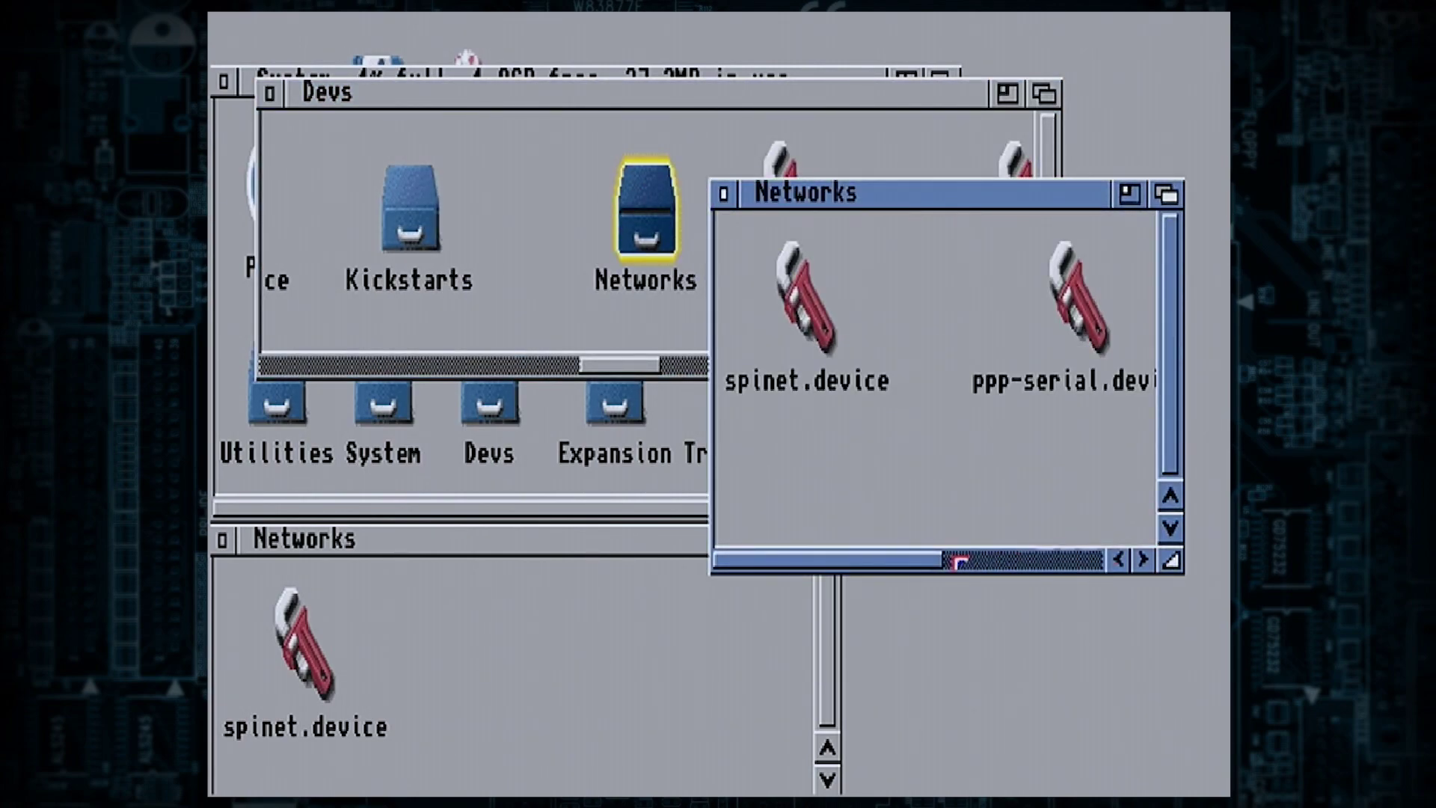
{"action": "left_click", "coordinate": [997, 563]}
{"action": "left_click_drag", "start_coordinate": [997, 562], "coordinate": [724, 559]}
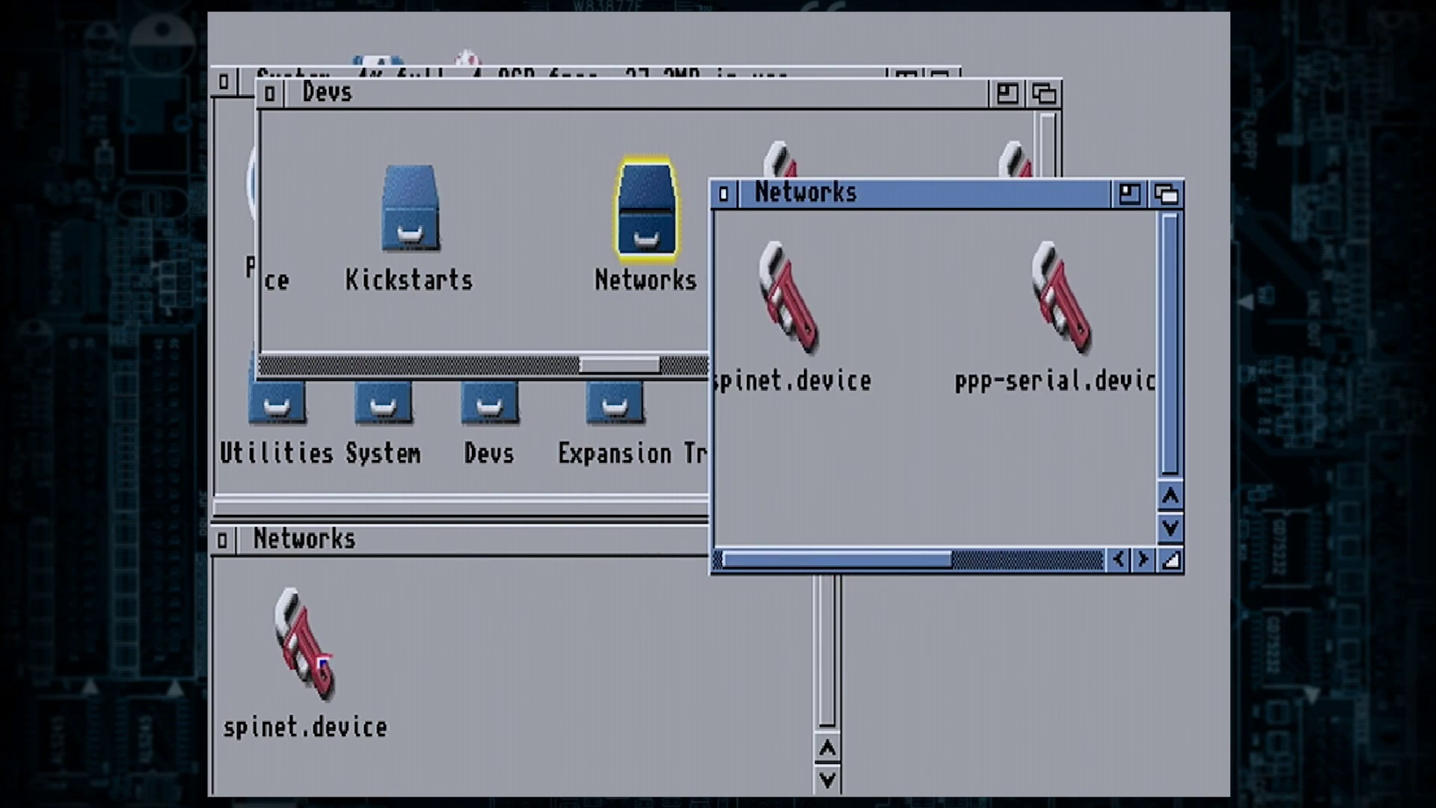
{"action": "left_click_drag", "start_coordinate": [791, 562], "coordinate": [782, 564]}
{"action": "left_click", "coordinate": [830, 492]}
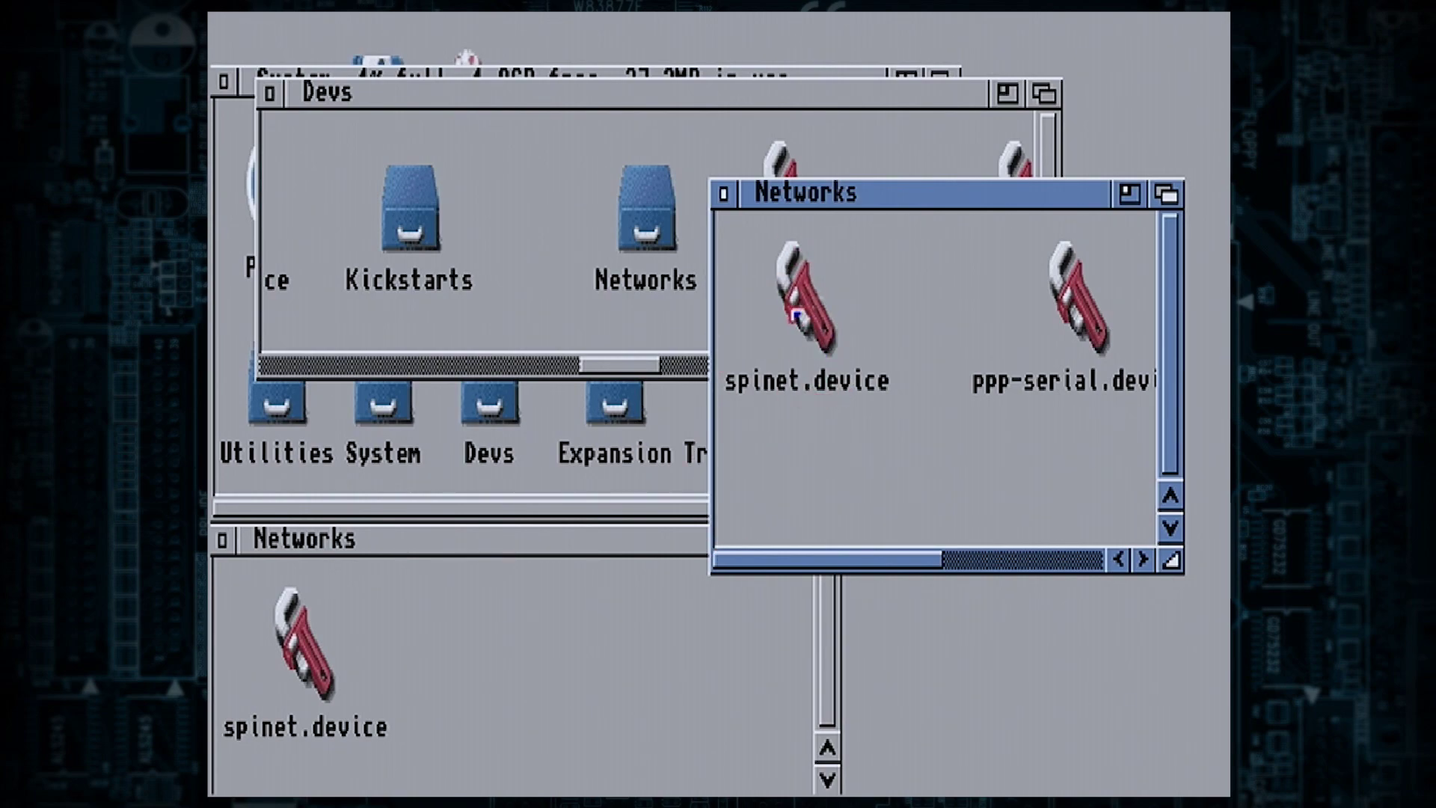
Step: Close both Networks drawer windows and the System window, moving the Devs window aside
{"action": "left_click", "coordinate": [724, 194]}
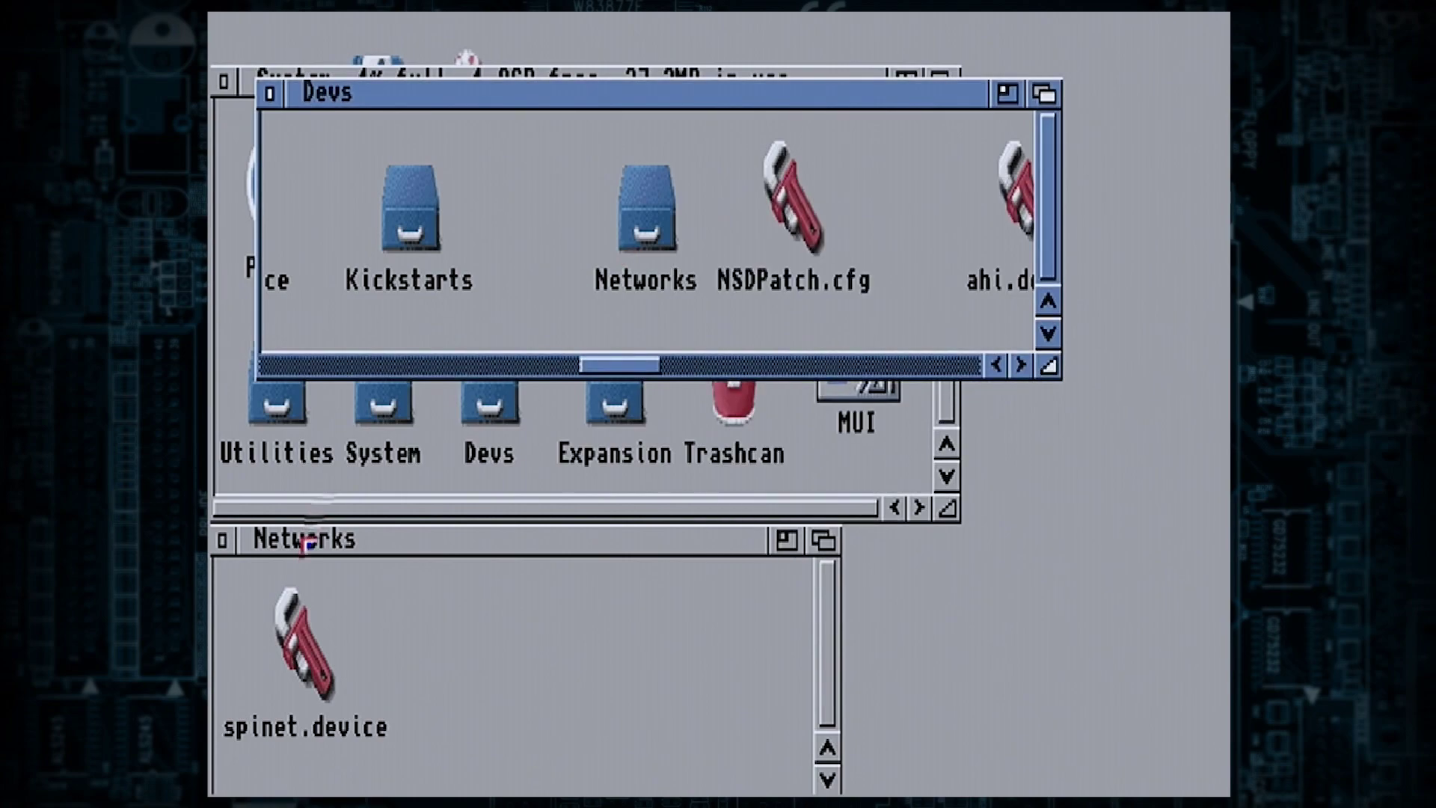
{"action": "left_click", "coordinate": [223, 539]}
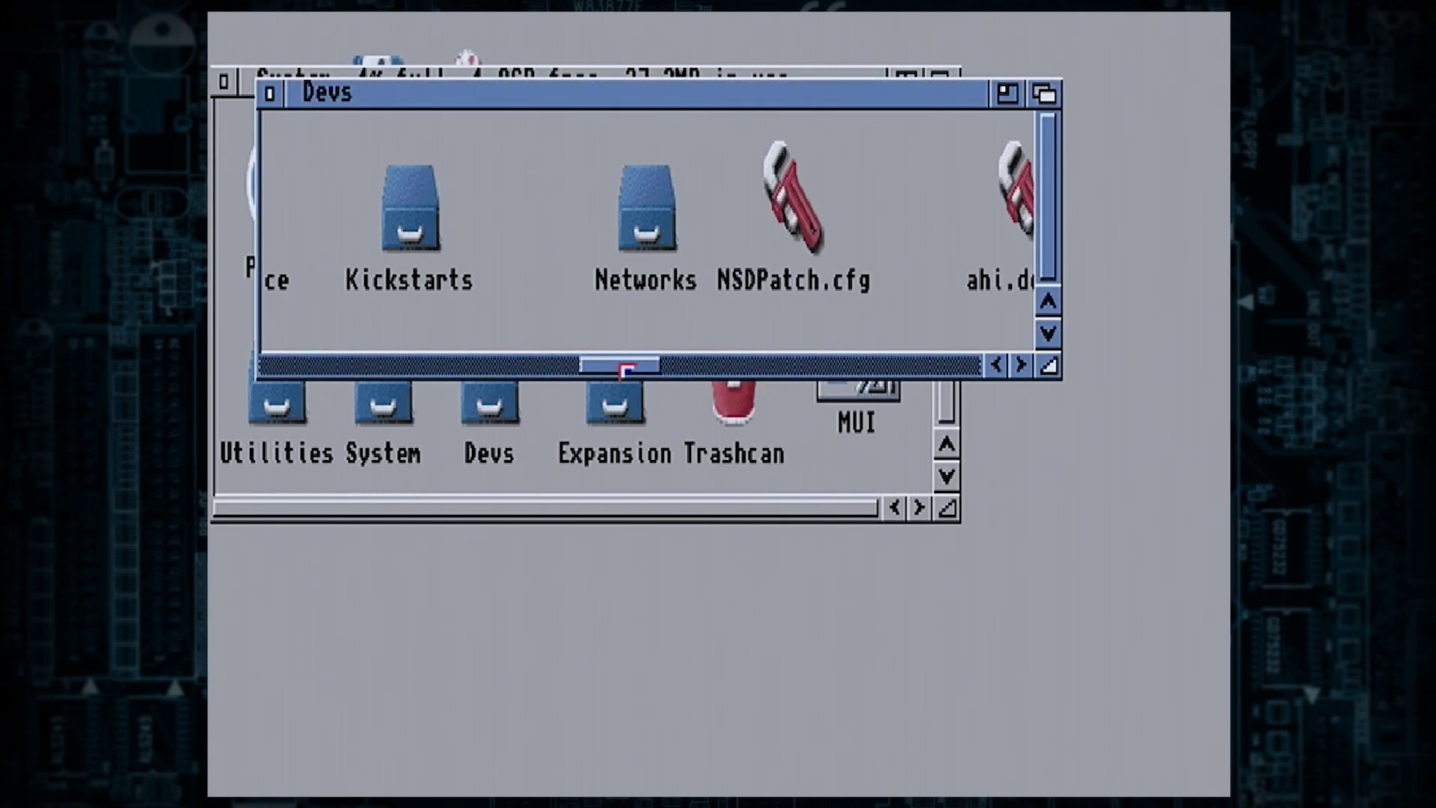
{"action": "left_click_drag", "start_coordinate": [441, 98], "coordinate": [662, 370]}
{"action": "left_click", "coordinate": [222, 80]}
Step: Open the SD card volume to confirm 3.7GB free, then close its window
{"action": "double_click", "coordinate": [378, 108]}
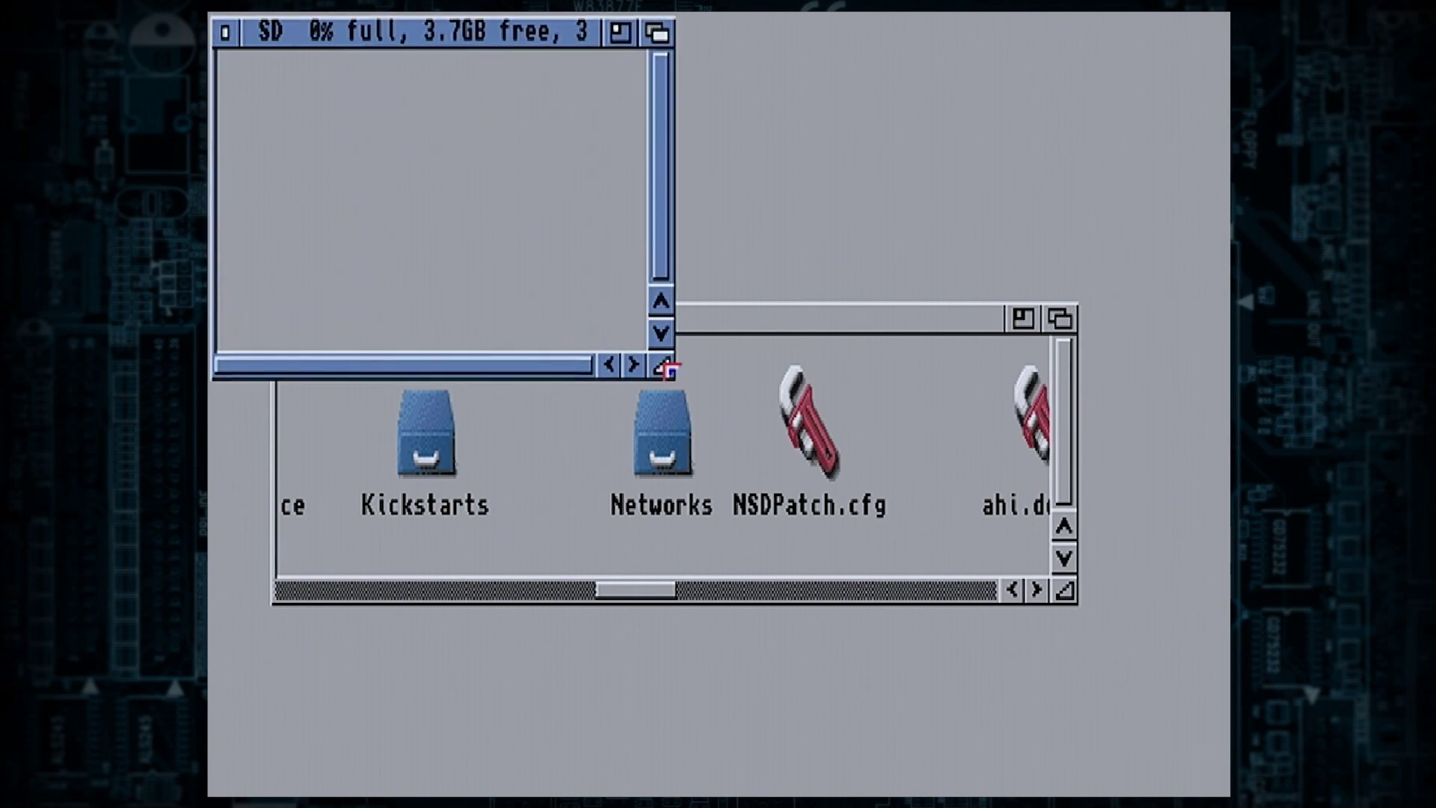
{"action": "left_click", "coordinate": [224, 31]}
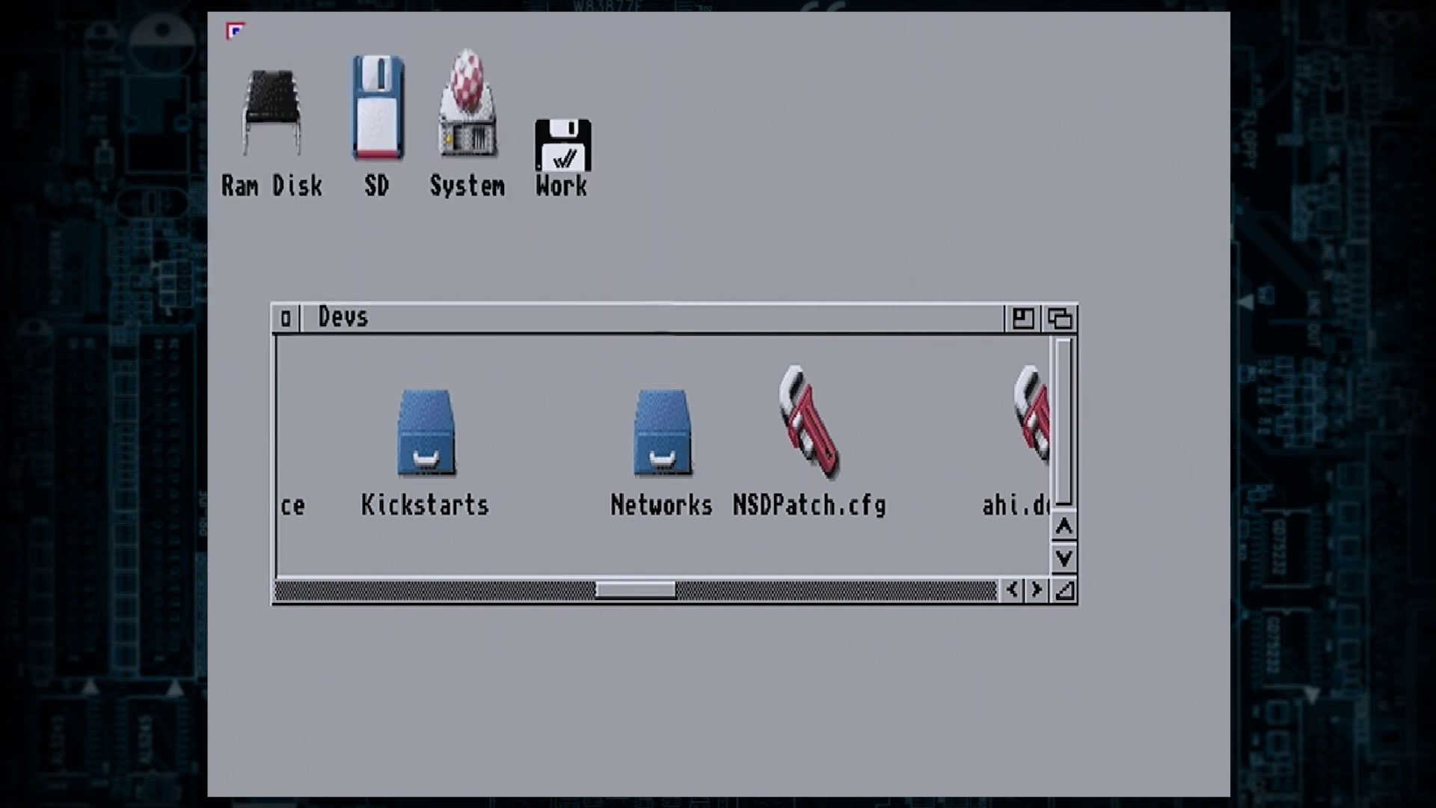
{"action": "left_click_drag", "start_coordinate": [539, 313], "coordinate": [538, 317]}
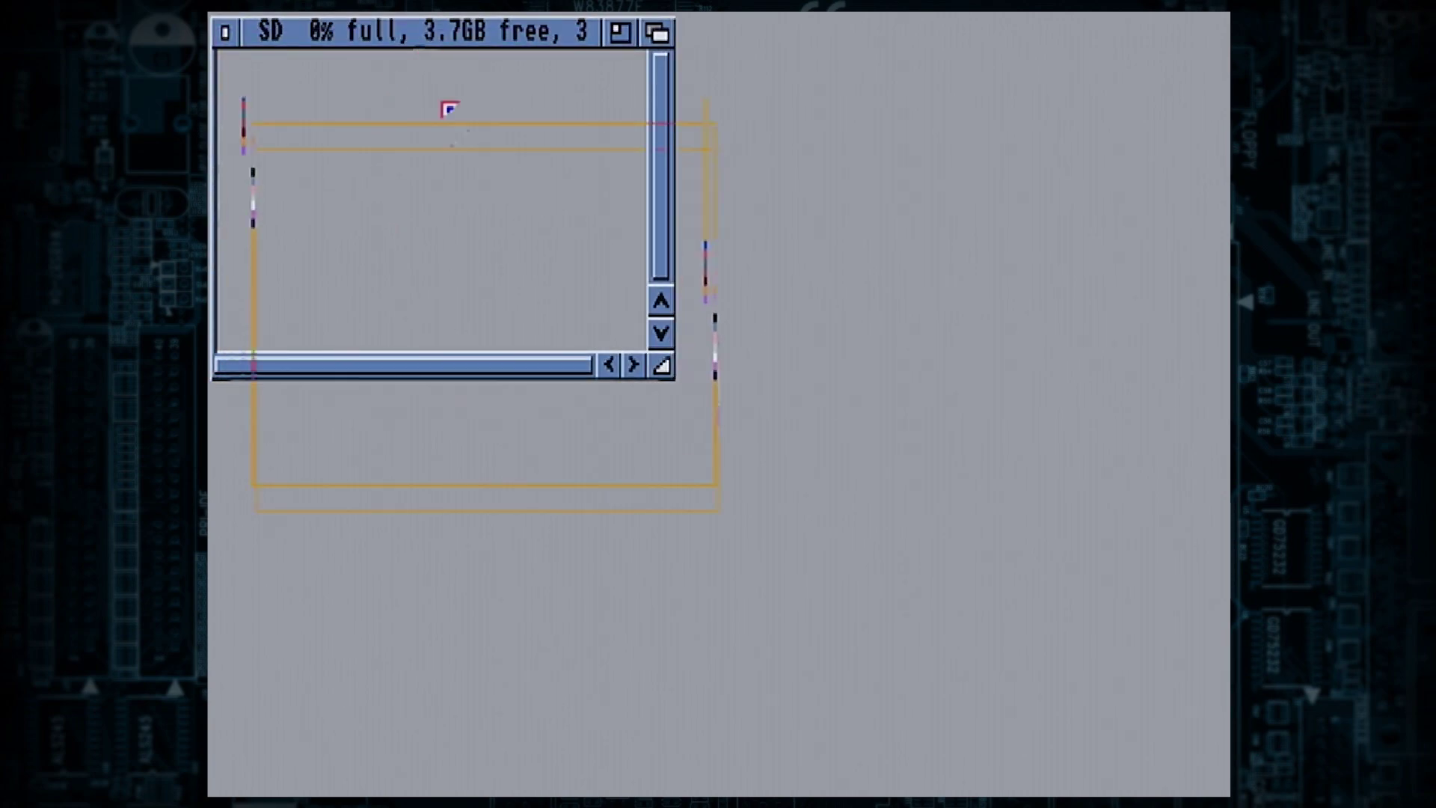
{"action": "left_click_drag", "start_coordinate": [449, 110], "coordinate": [474, 284]}
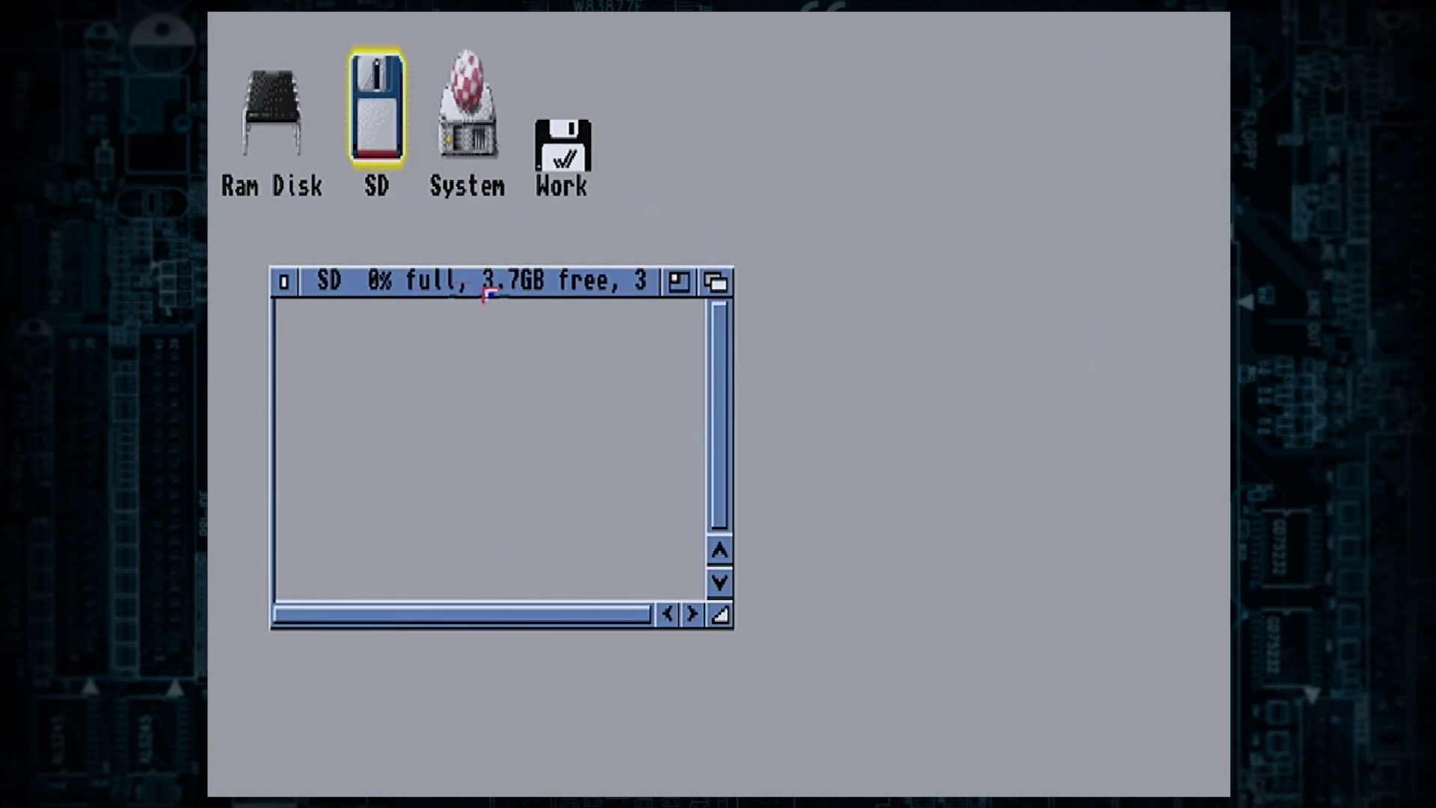
{"action": "right_click", "coordinate": [368, 278]}
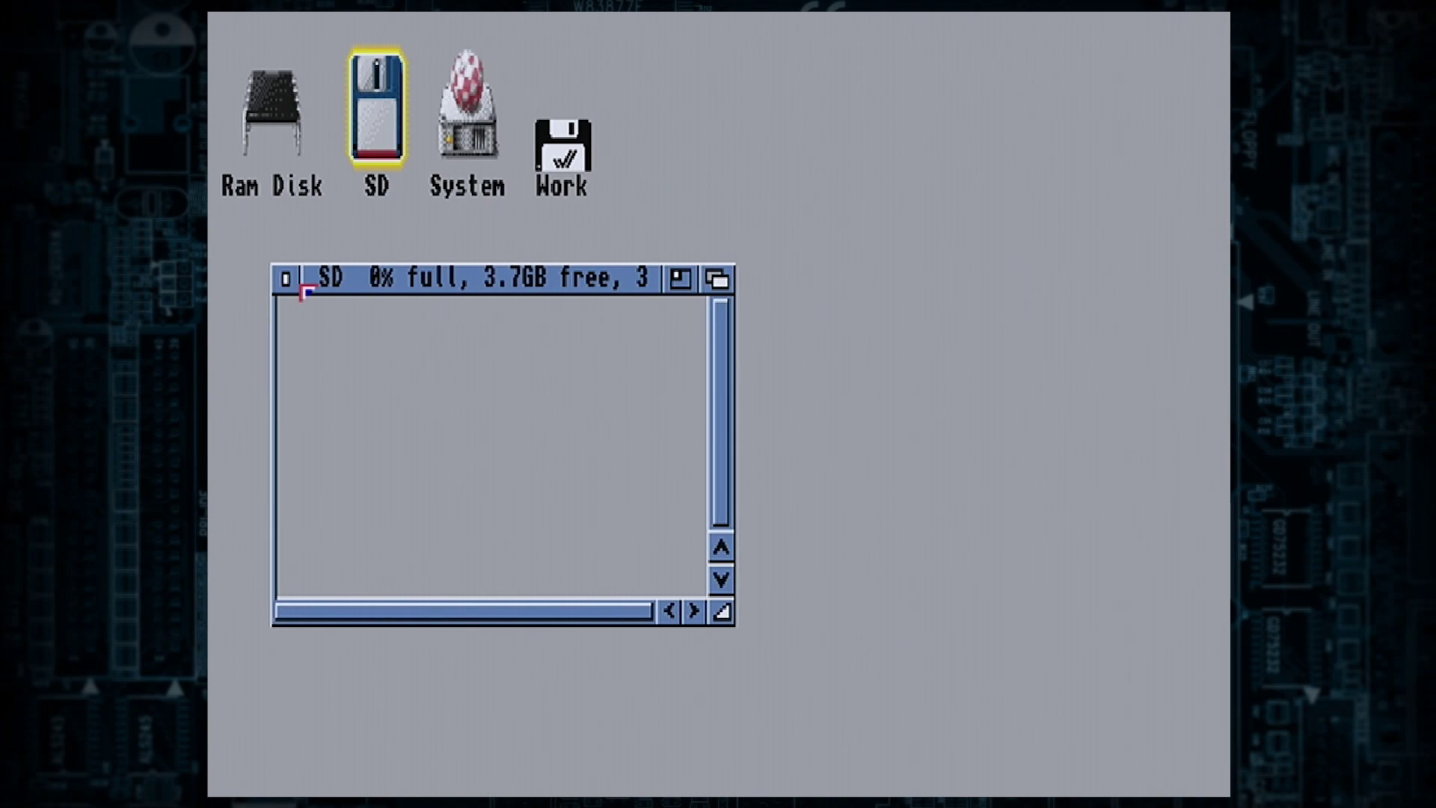
{"action": "left_click", "coordinate": [287, 279]}
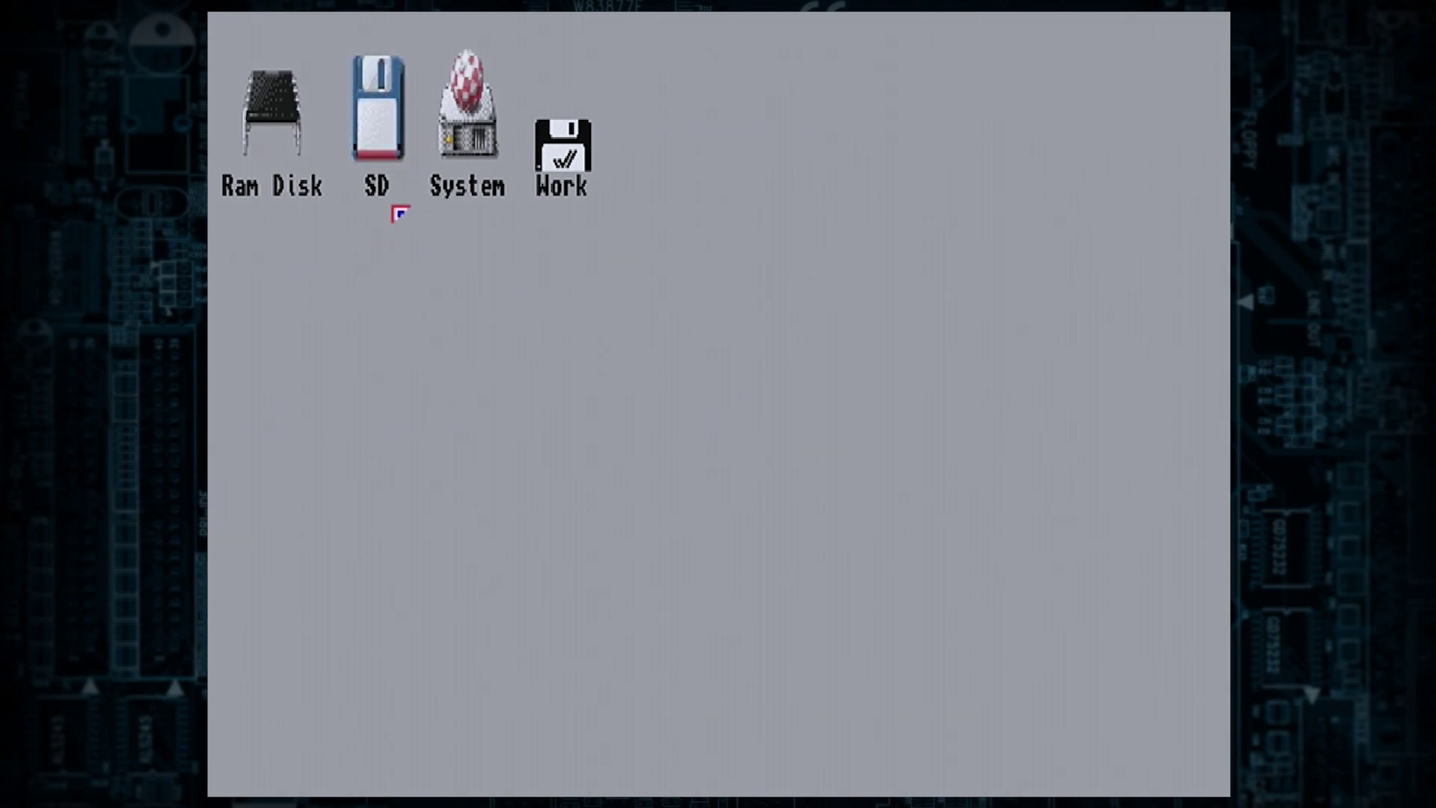
{"action": "double_click", "coordinate": [384, 138]}
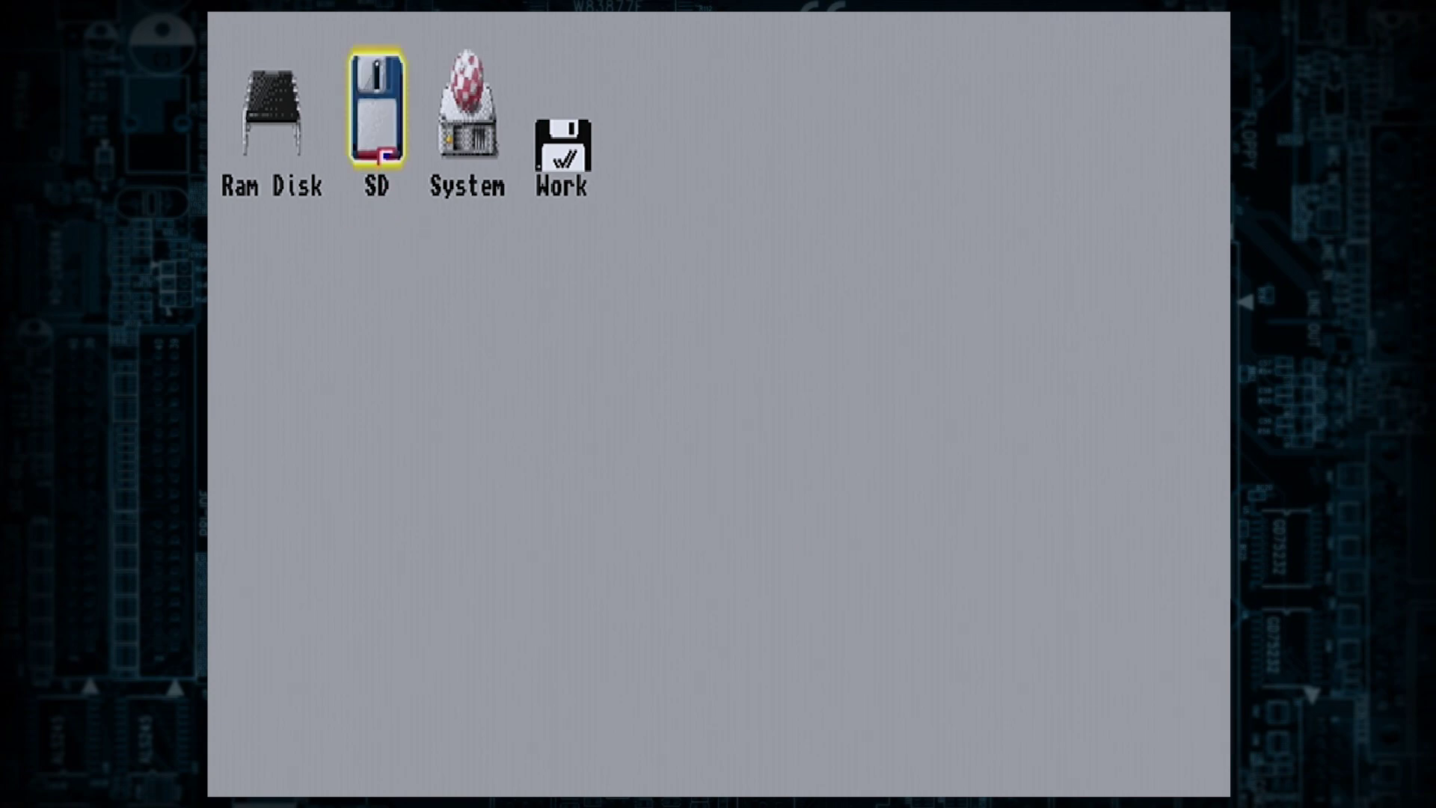
{"action": "left_click", "coordinate": [426, 360]}
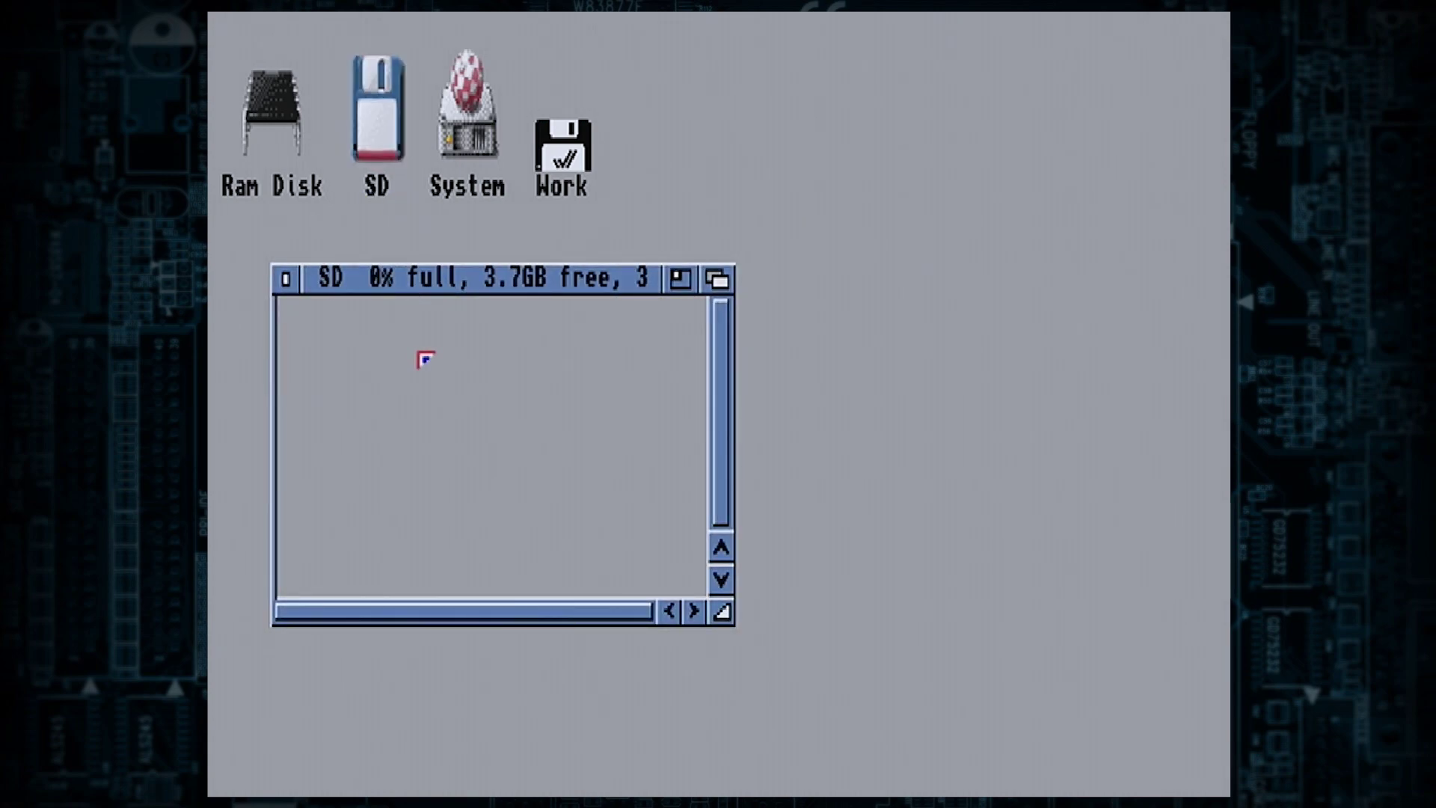
{"action": "left_click", "coordinate": [288, 281]}
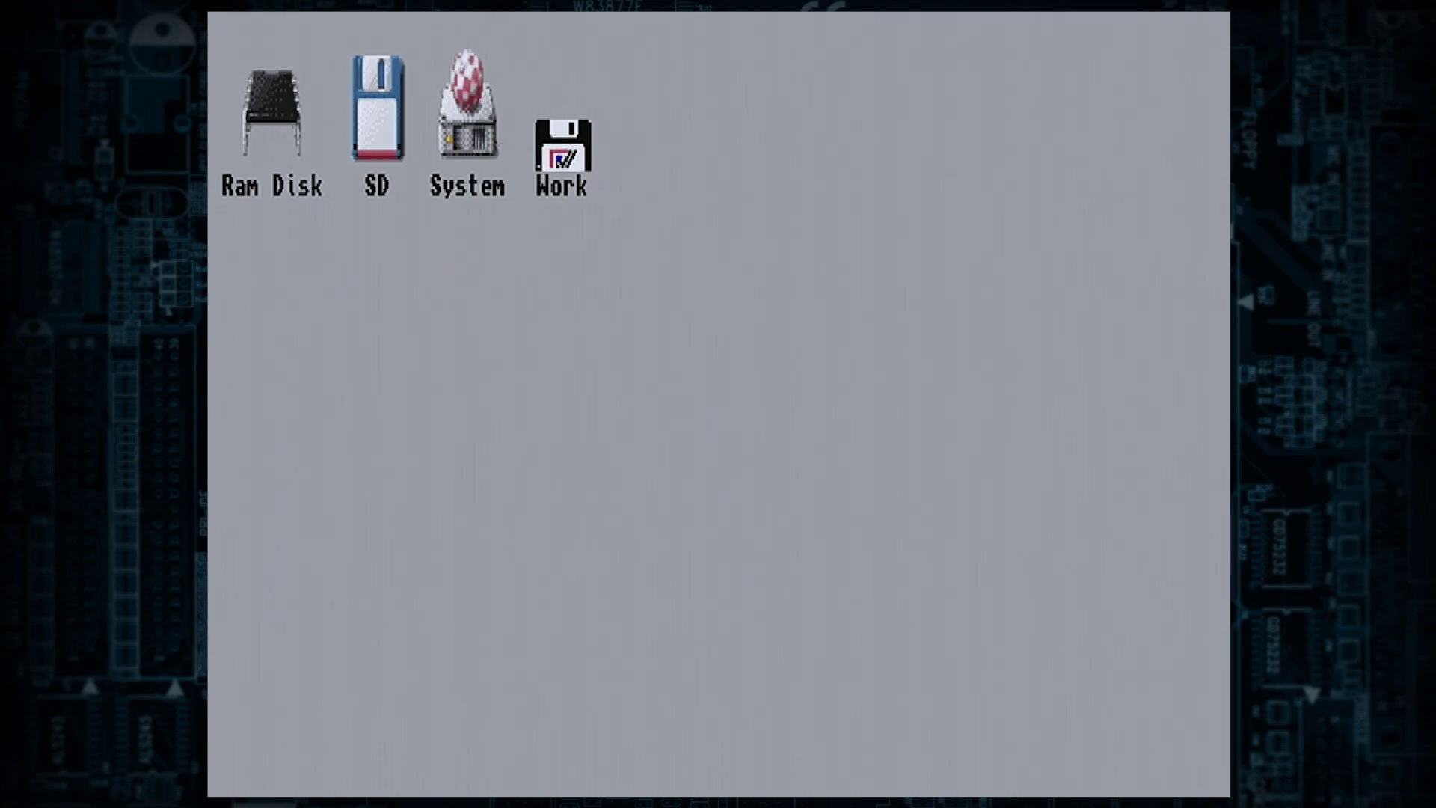
Step: Open Work, Storage and fat95, and set the fat95 window to show all files
{"action": "double_click", "coordinate": [563, 146]}
{"action": "double_click", "coordinate": [733, 622]}
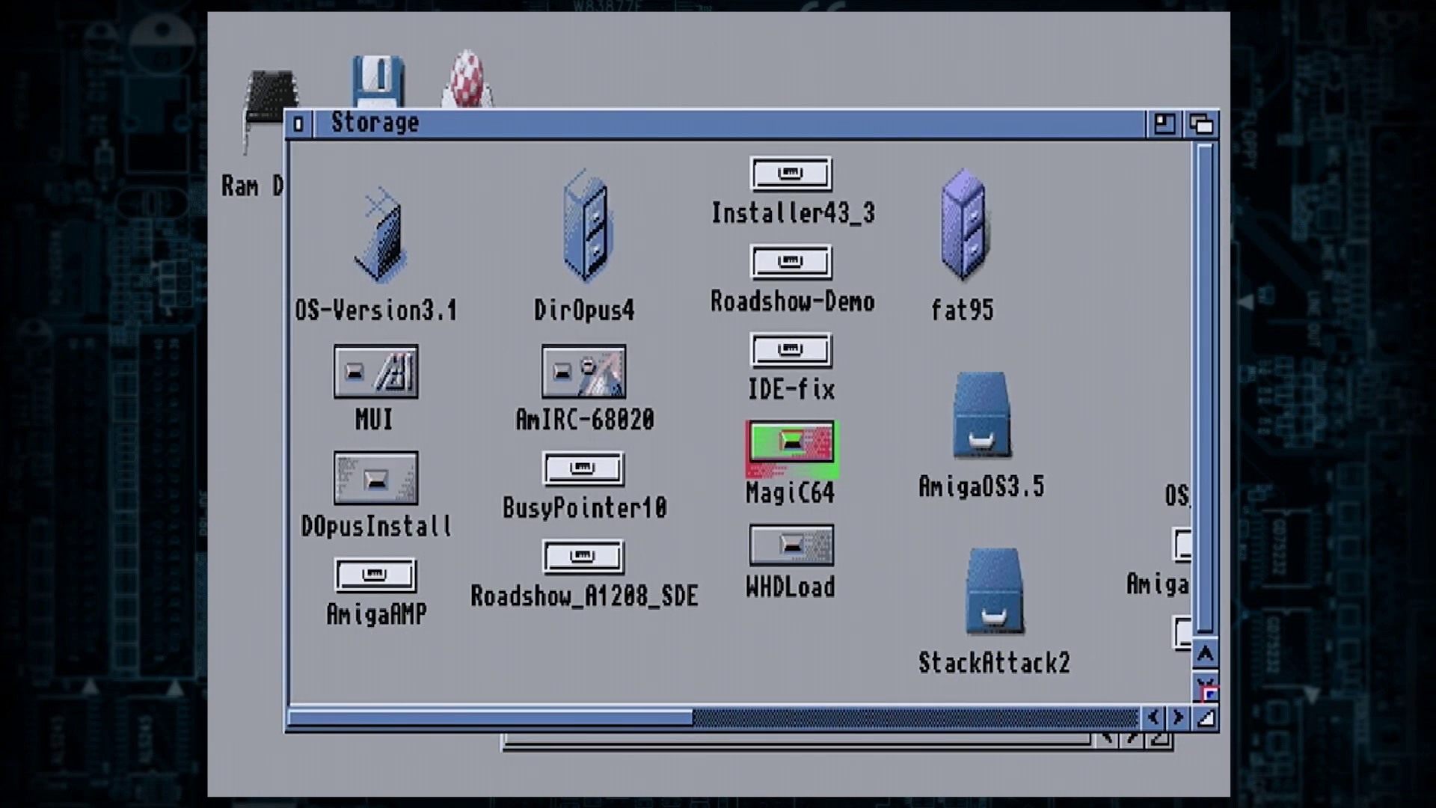
{"action": "double_click", "coordinate": [996, 269]}
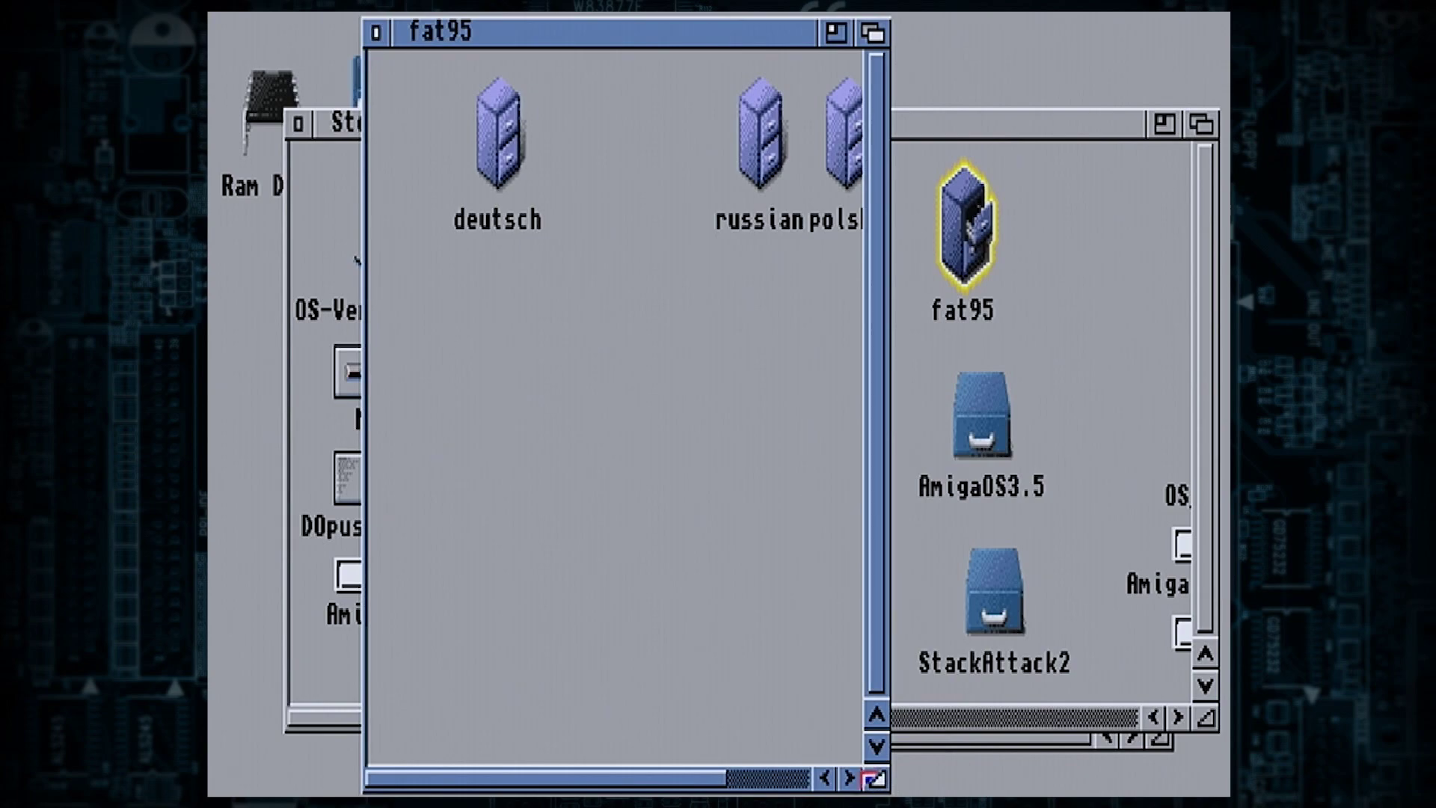
{"action": "left_click", "coordinate": [849, 778]}
{"action": "right_click", "coordinate": [577, 224]}
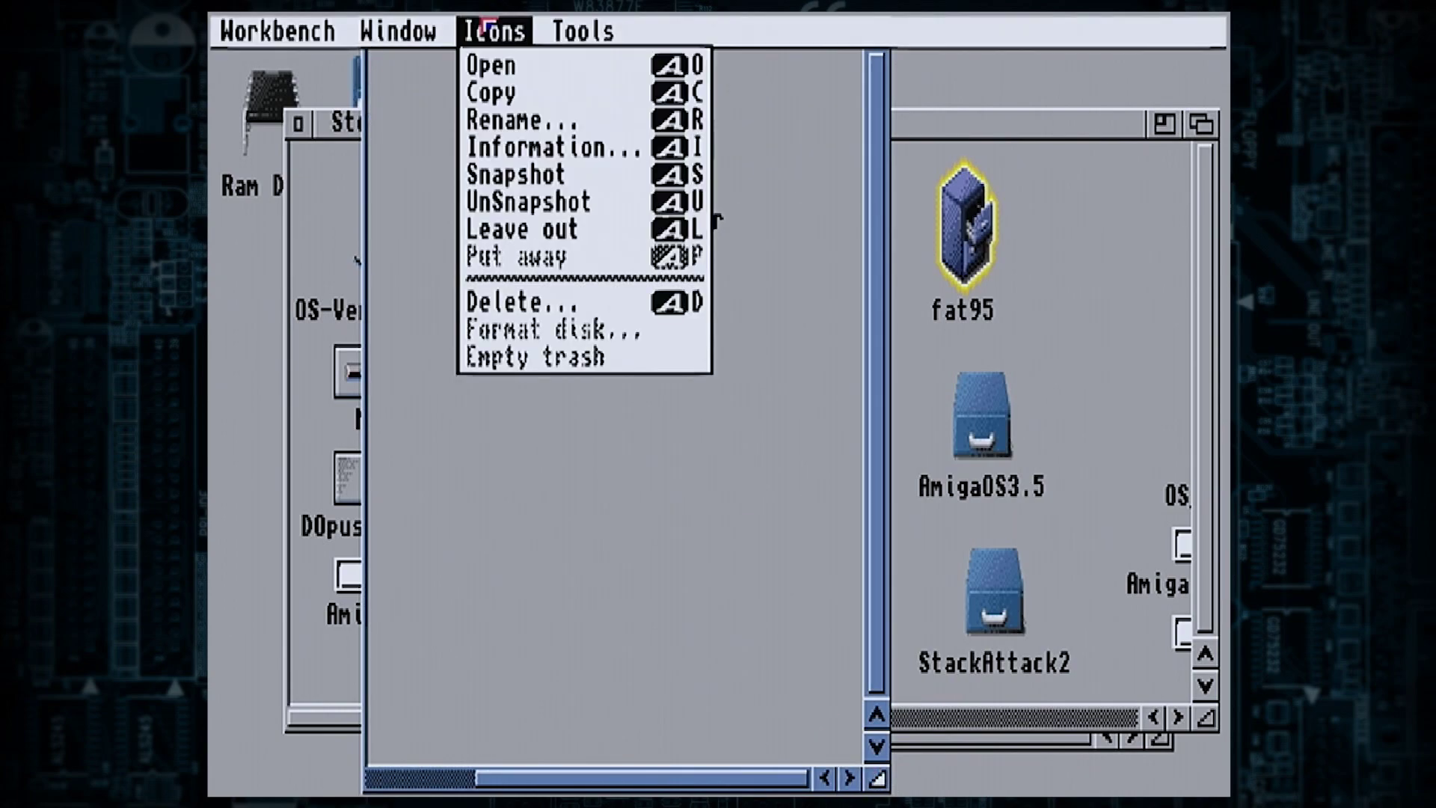
{"action": "right_click", "coordinate": [598, 336]}
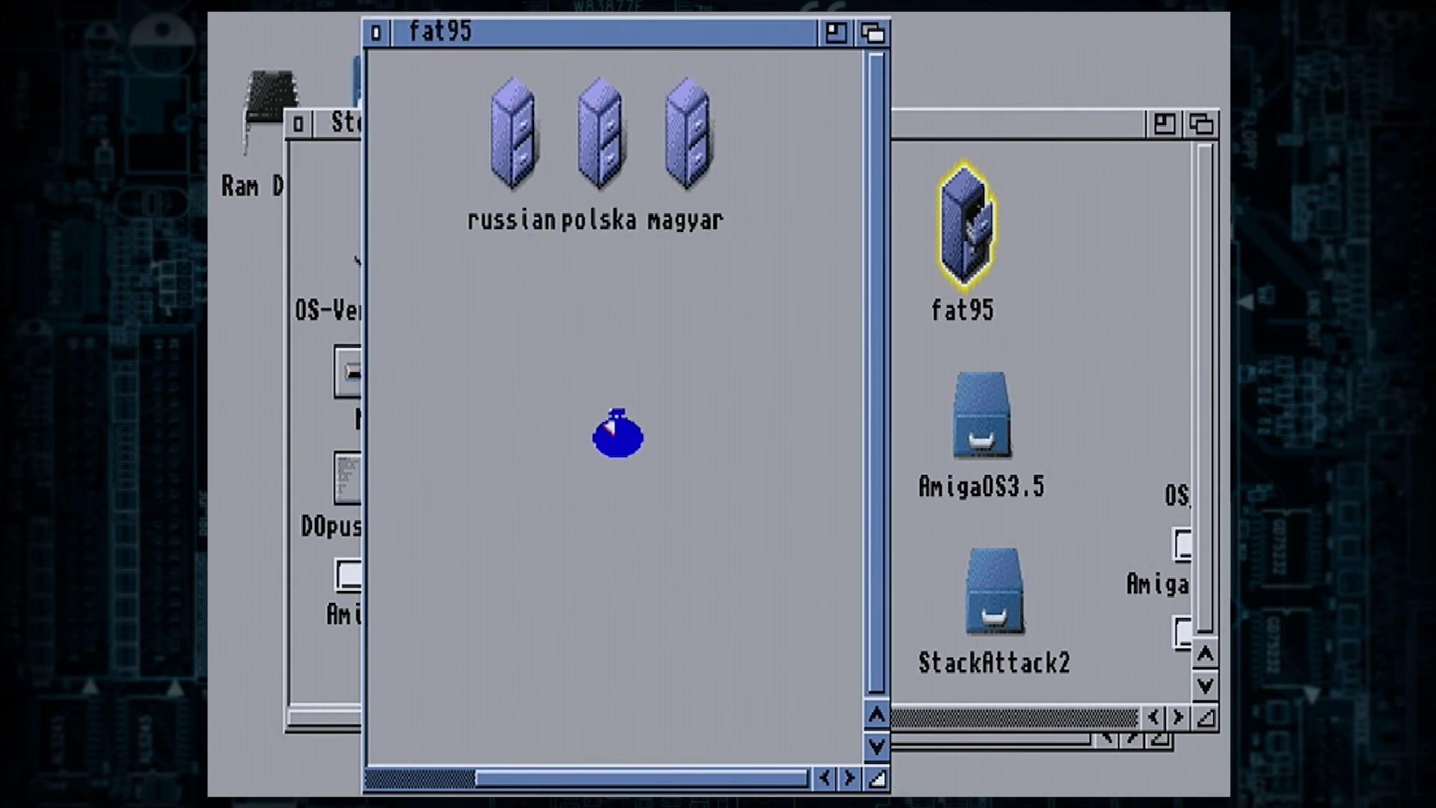
{"action": "left_click", "coordinate": [824, 778]}
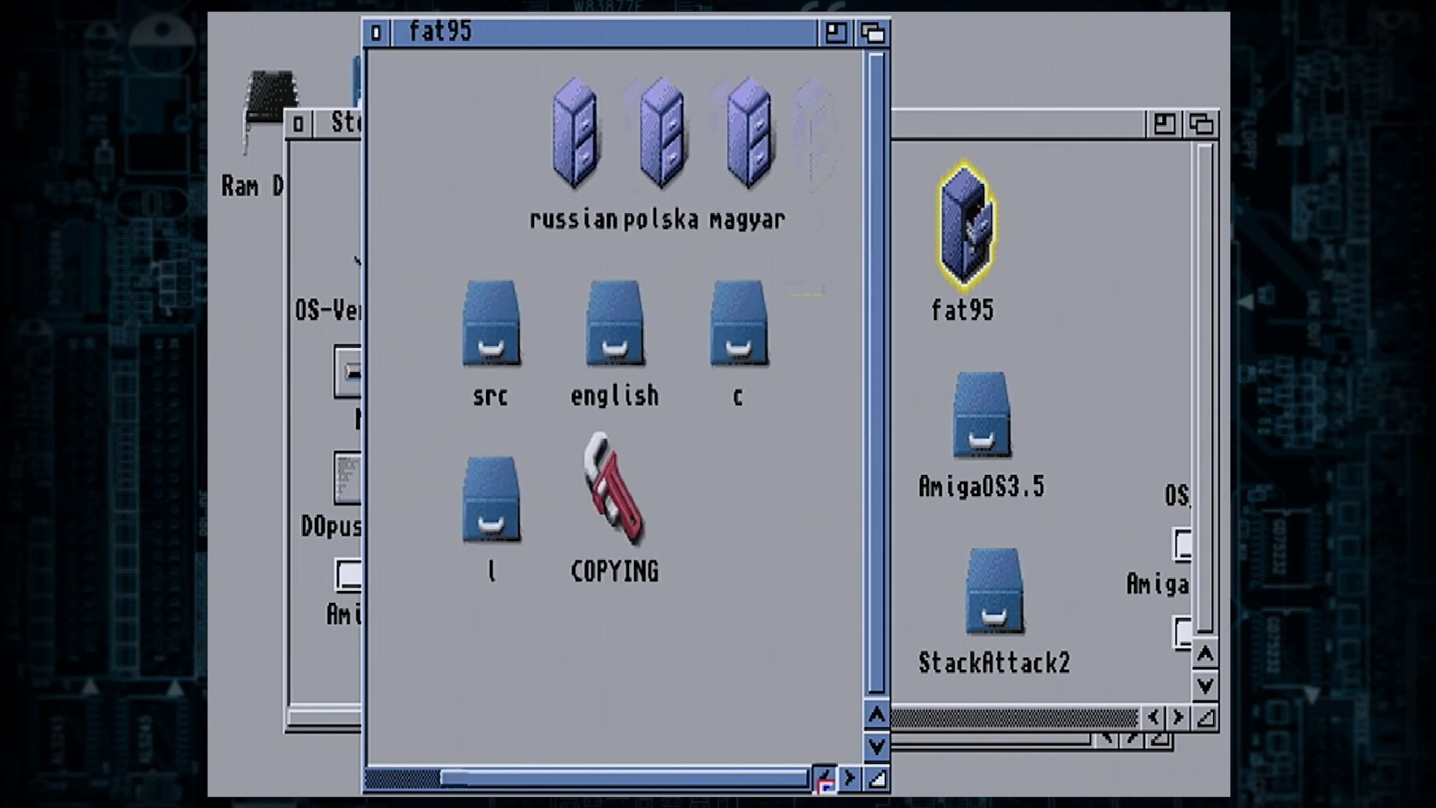
{"action": "left_click", "coordinate": [849, 777]}
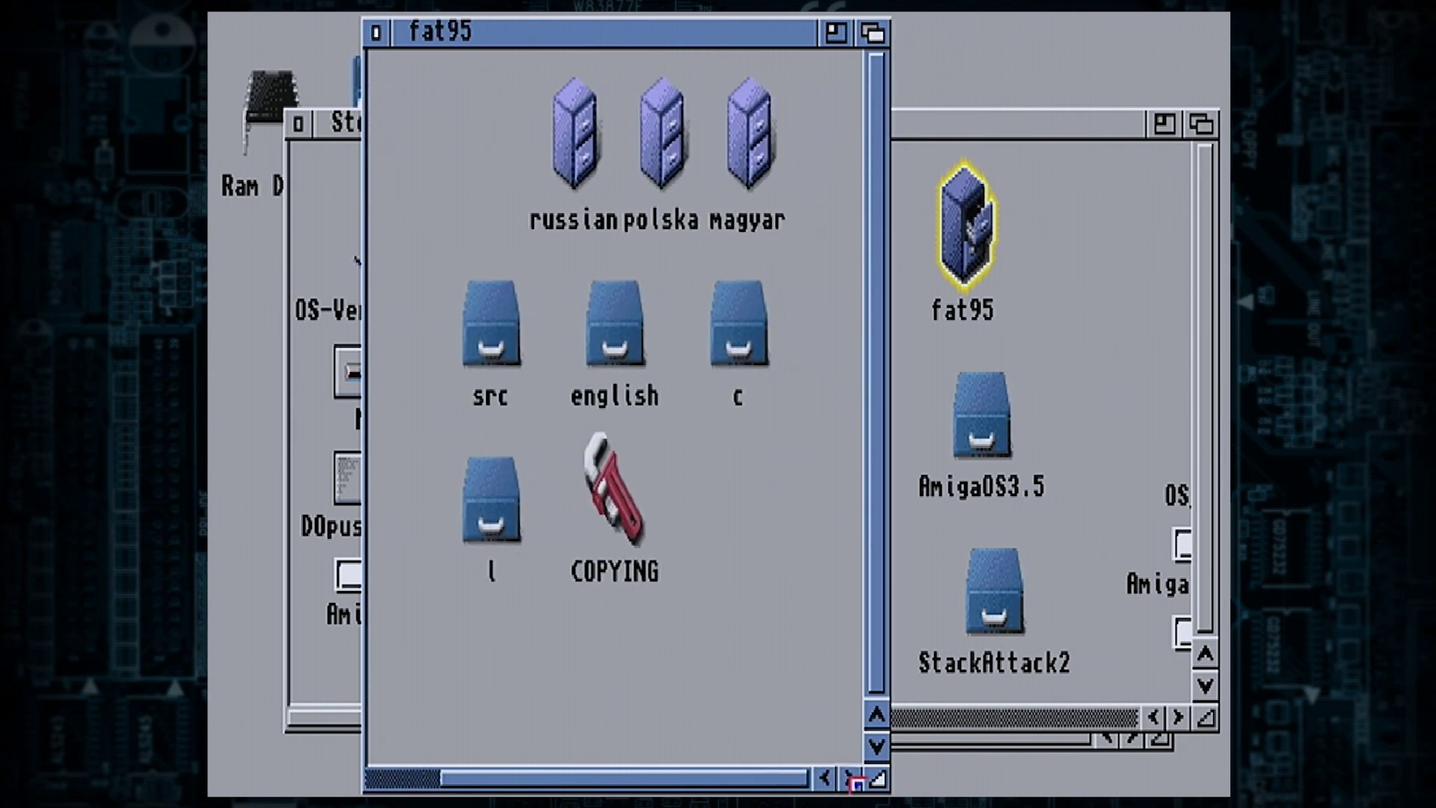
Step: Open the english folder and enlarge it to show install_fat95, MS0 and MS1
{"action": "double_click", "coordinate": [607, 331]}
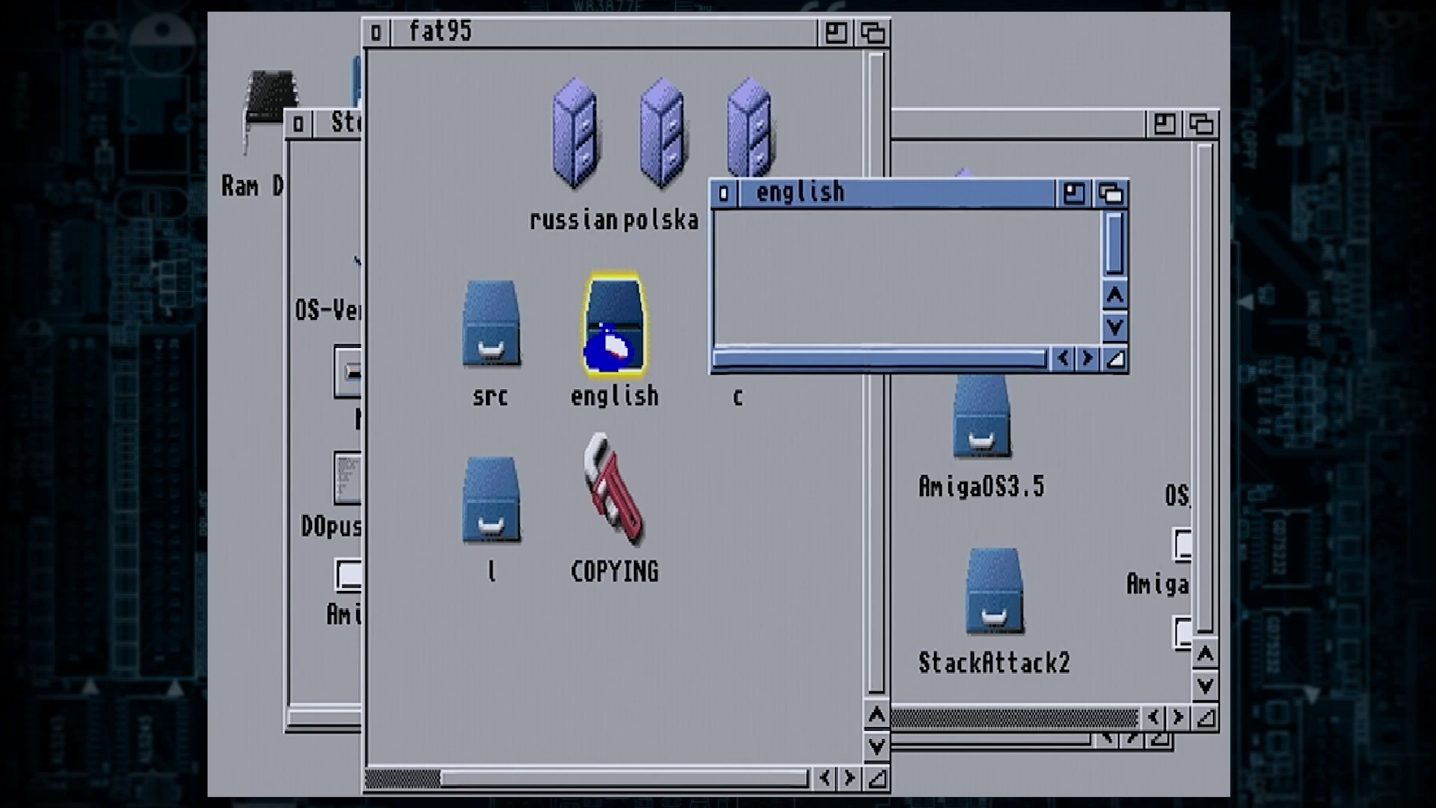
{"action": "left_click_drag", "start_coordinate": [1114, 381], "coordinate": [1213, 636]}
{"action": "left_click_drag", "start_coordinate": [1012, 628], "coordinate": [972, 638]}
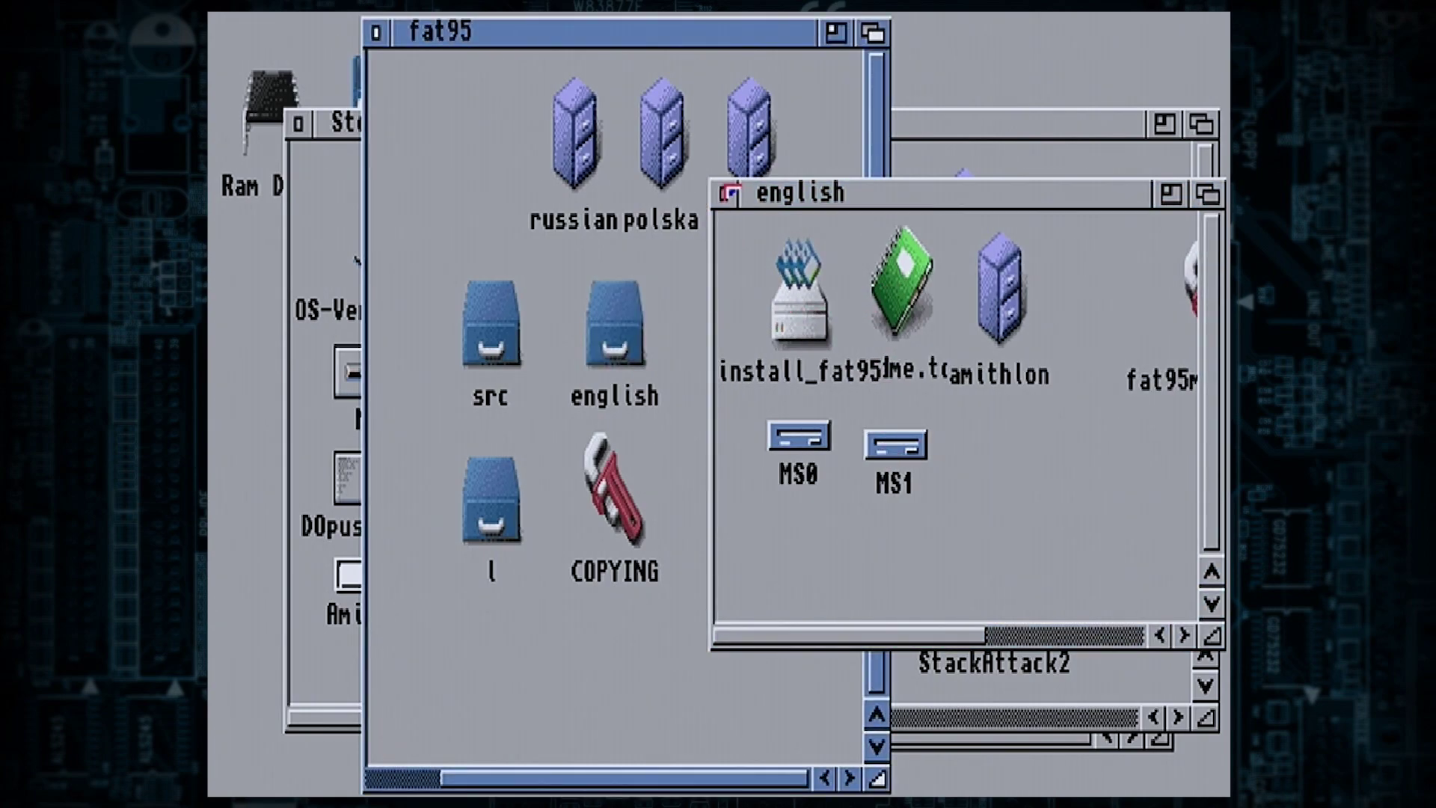
Step: Close the english window, rearrange the drawers, and select SD0 in k1208-drivers
{"action": "left_click", "coordinate": [724, 193]}
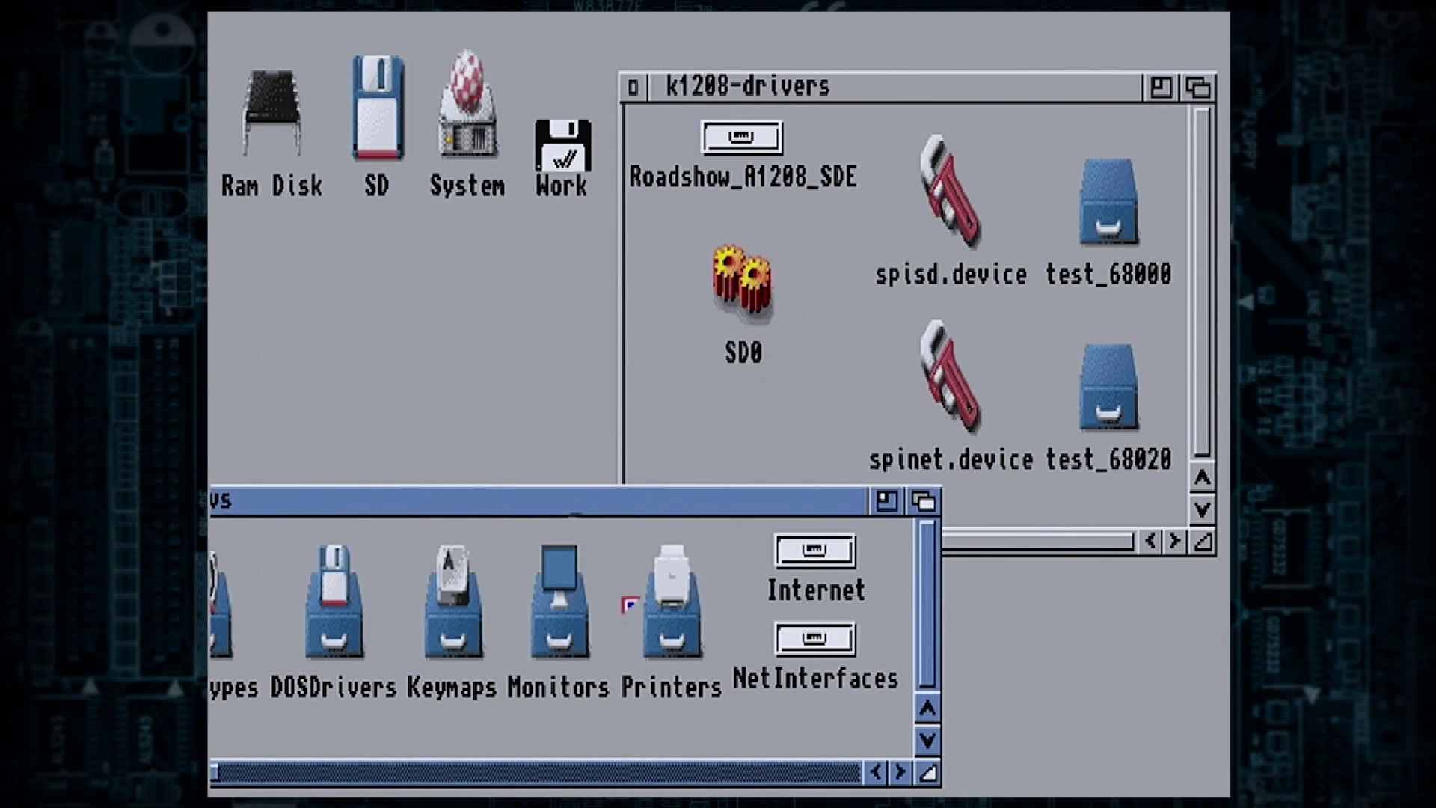
{"action": "left_click_drag", "start_coordinate": [900, 771], "coordinate": [908, 777]}
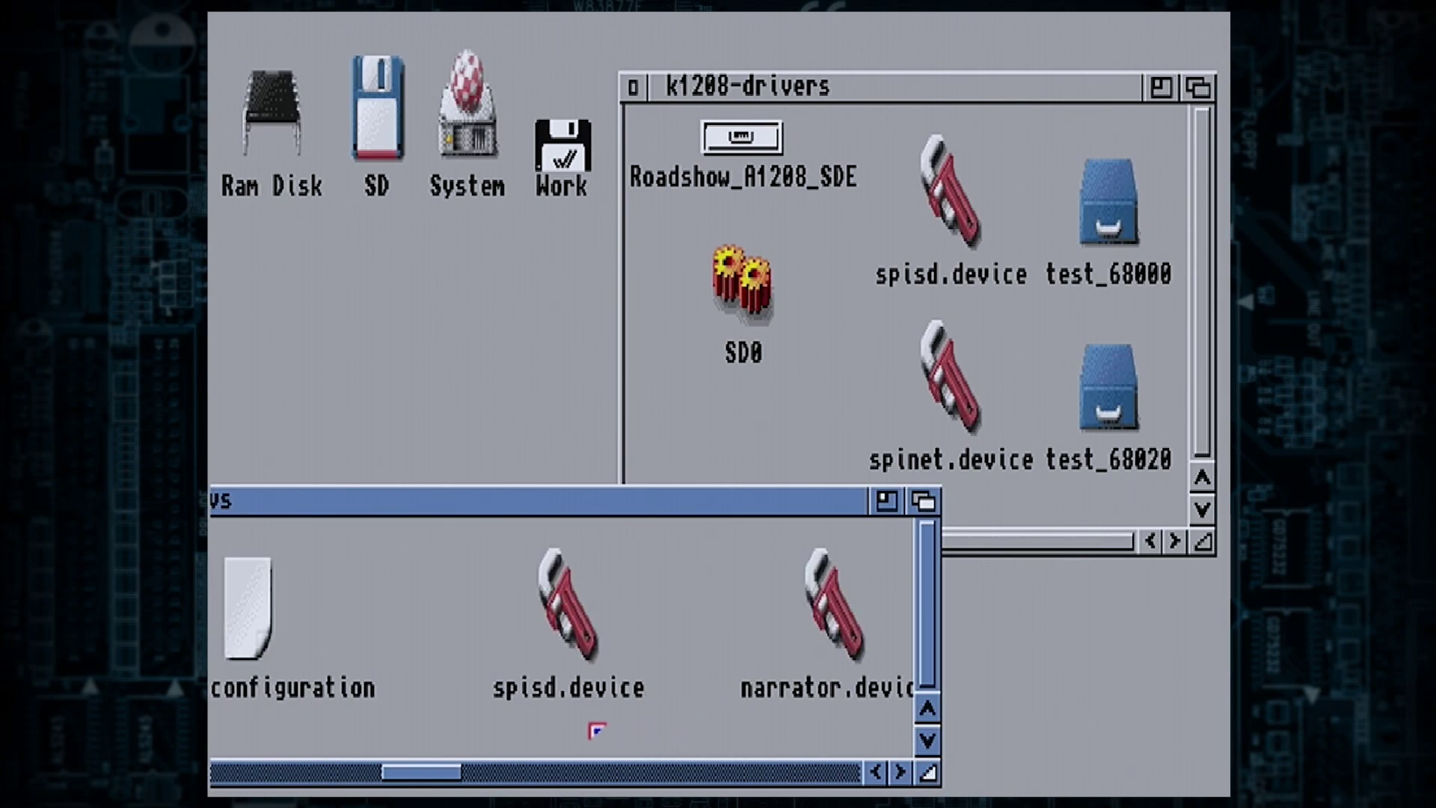
{"action": "left_click_drag", "start_coordinate": [442, 783], "coordinate": [217, 779]}
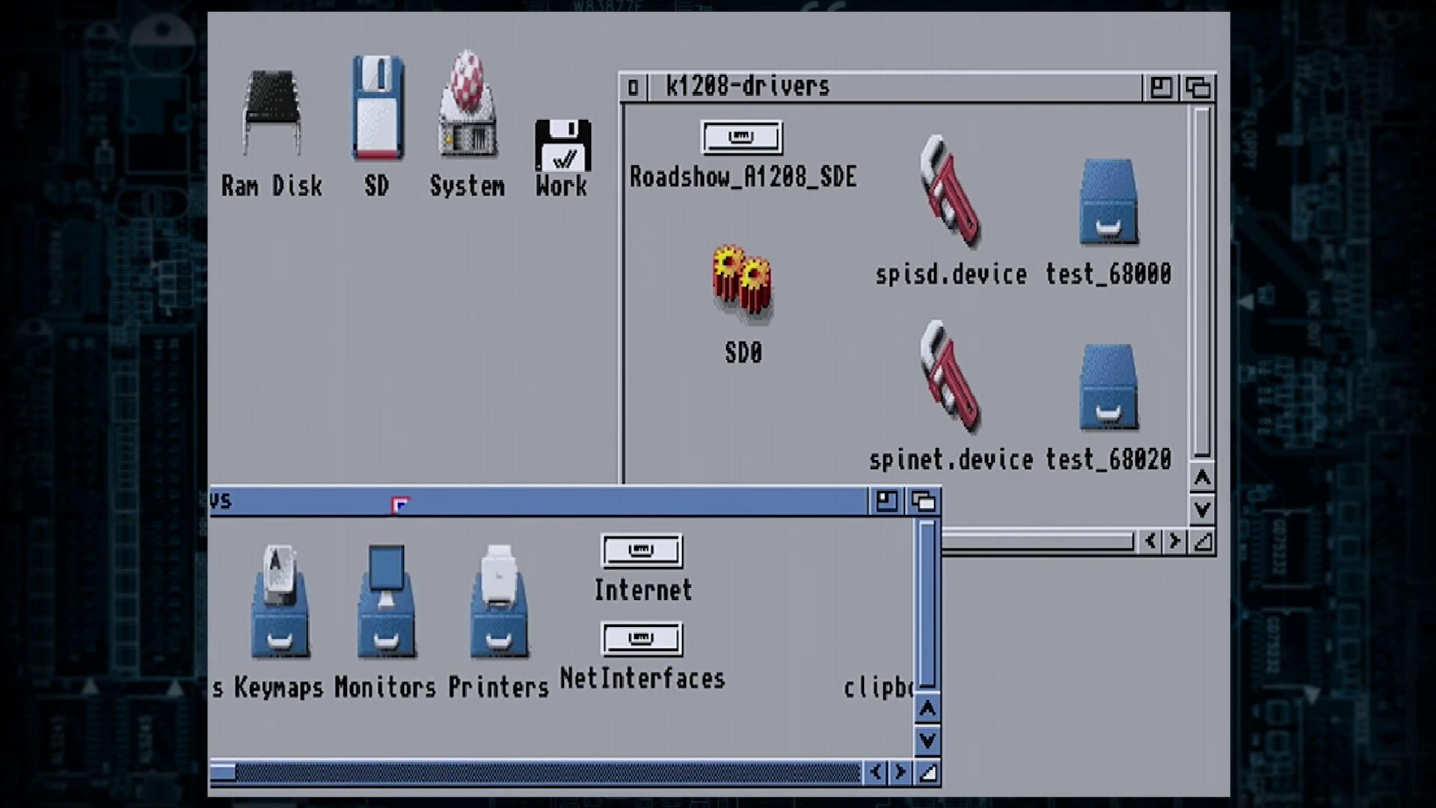
{"action": "left_click_drag", "start_coordinate": [401, 503], "coordinate": [474, 503]}
{"action": "left_click_drag", "start_coordinate": [314, 779], "coordinate": [265, 781]}
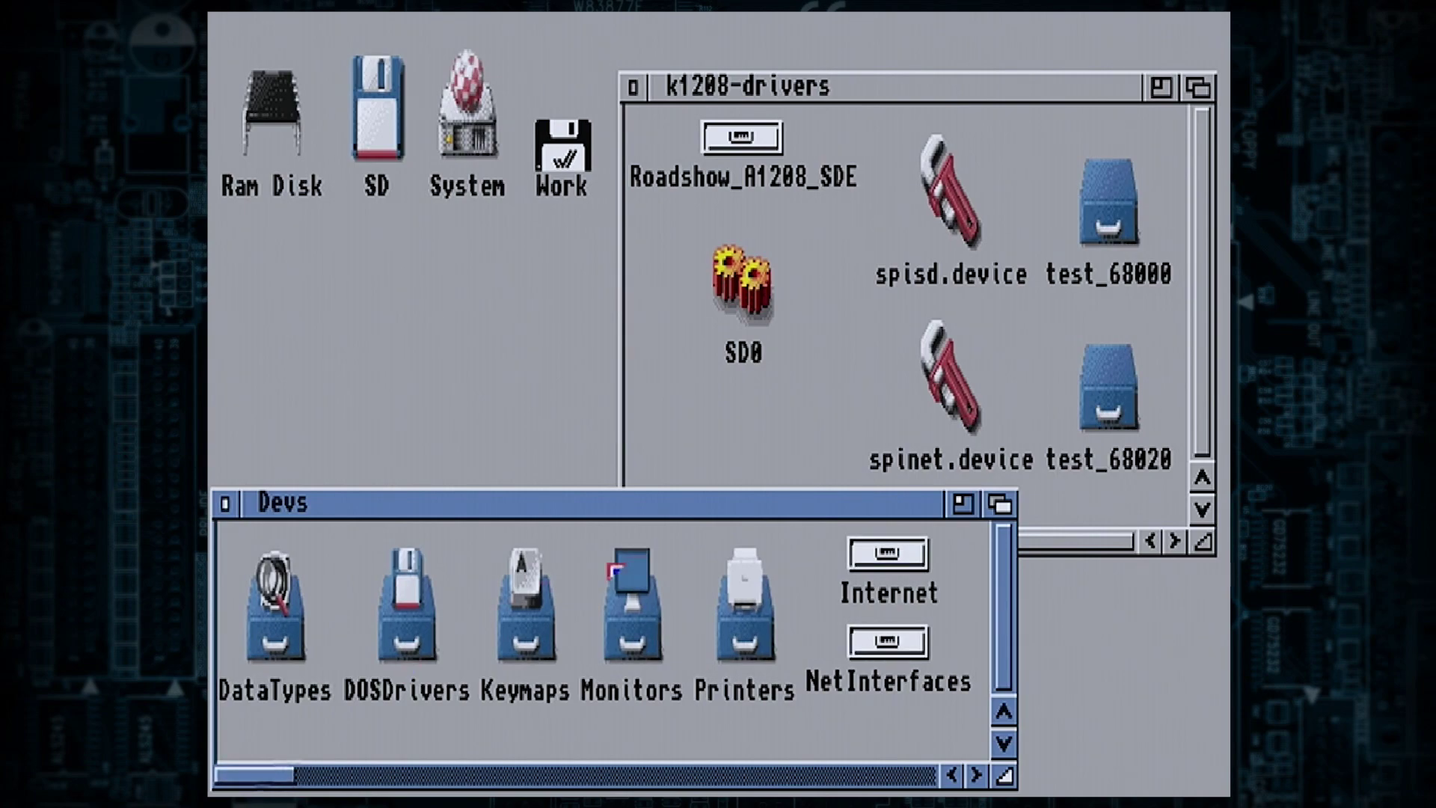
{"action": "left_click", "coordinate": [743, 276]}
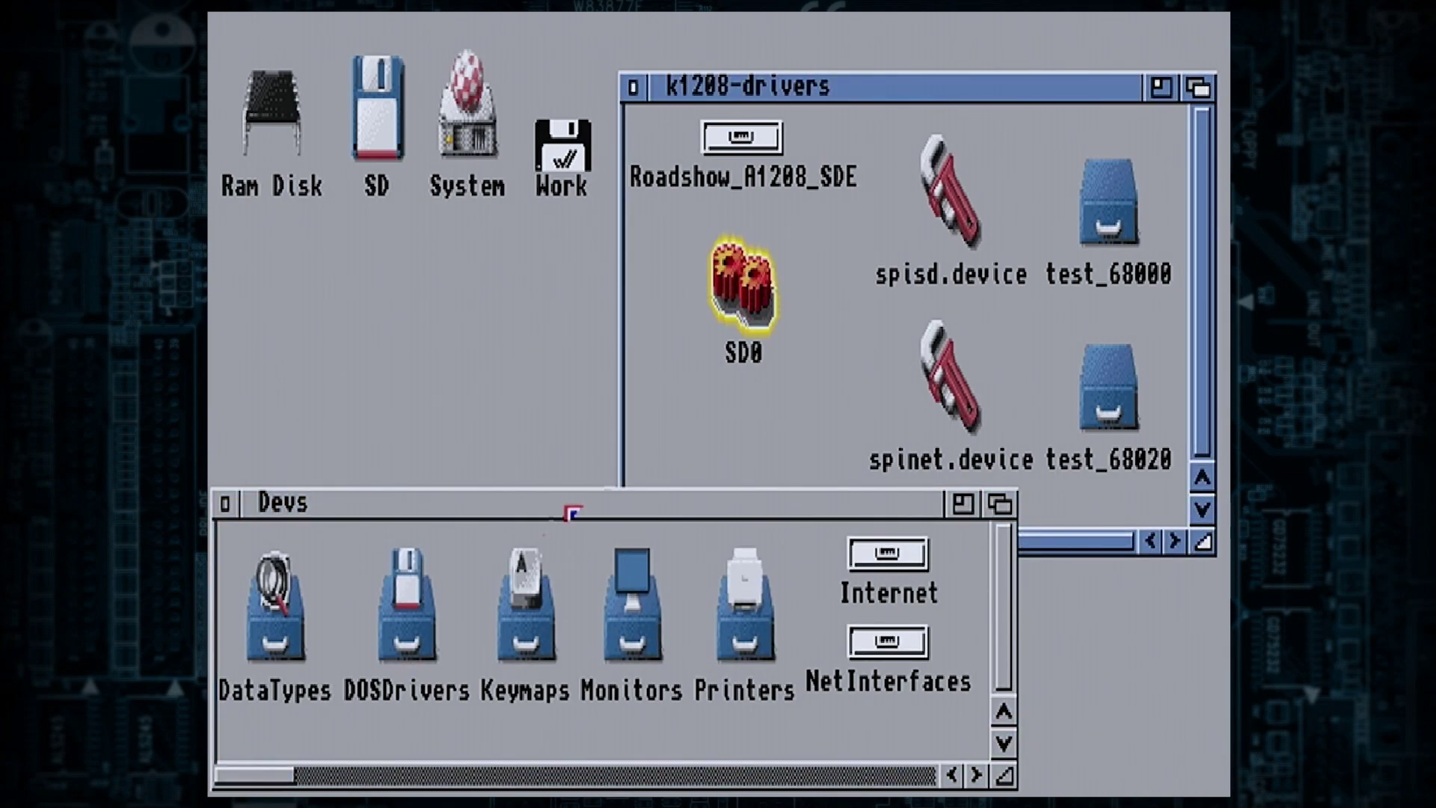
Step: Open DOSDrivers, reposition and enlarge it to confirm SD0, then close it
{"action": "double_click", "coordinate": [389, 603]}
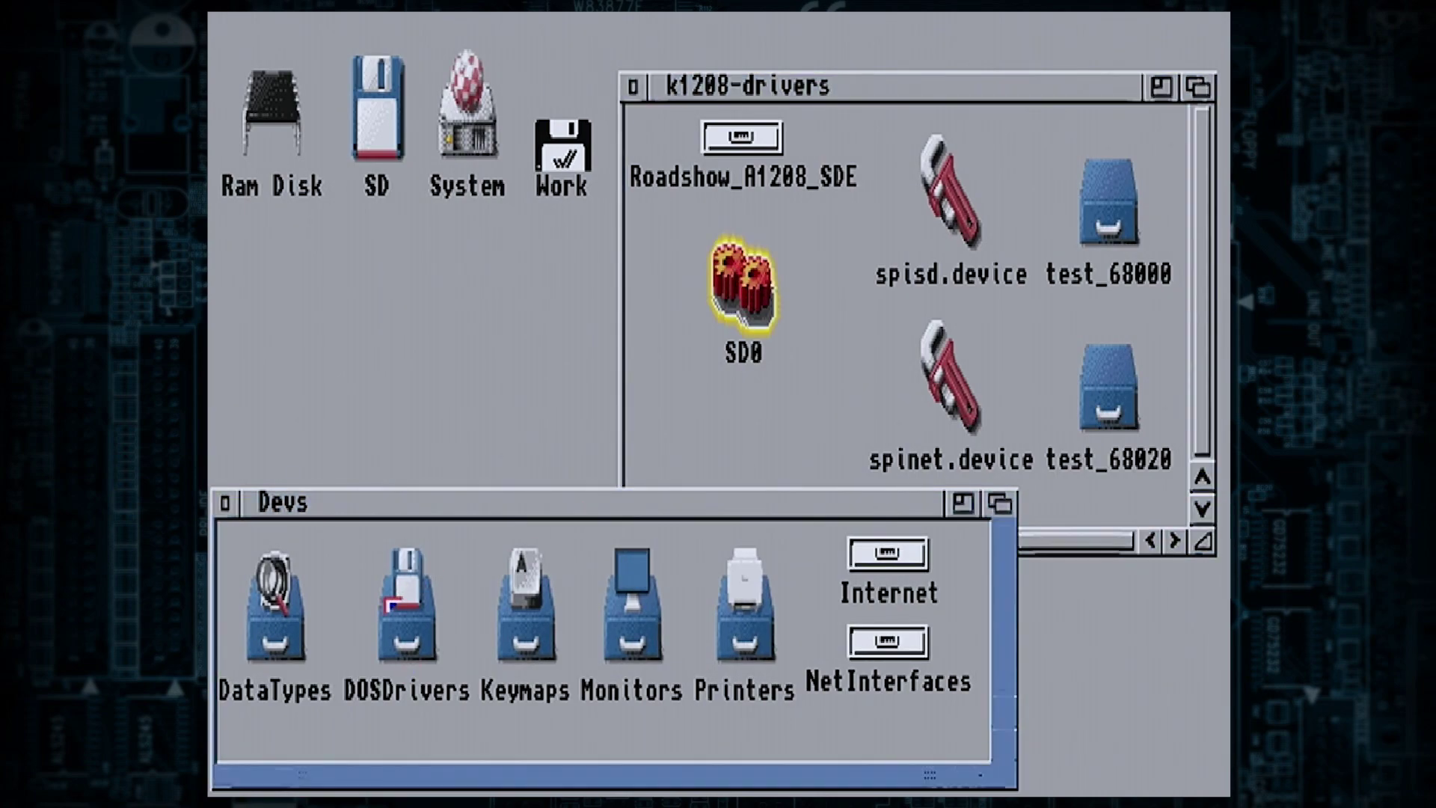
{"action": "left_click_drag", "start_coordinate": [879, 219], "coordinate": [352, 133]}
{"action": "left_click_drag", "start_coordinate": [582, 380], "coordinate": [757, 523]}
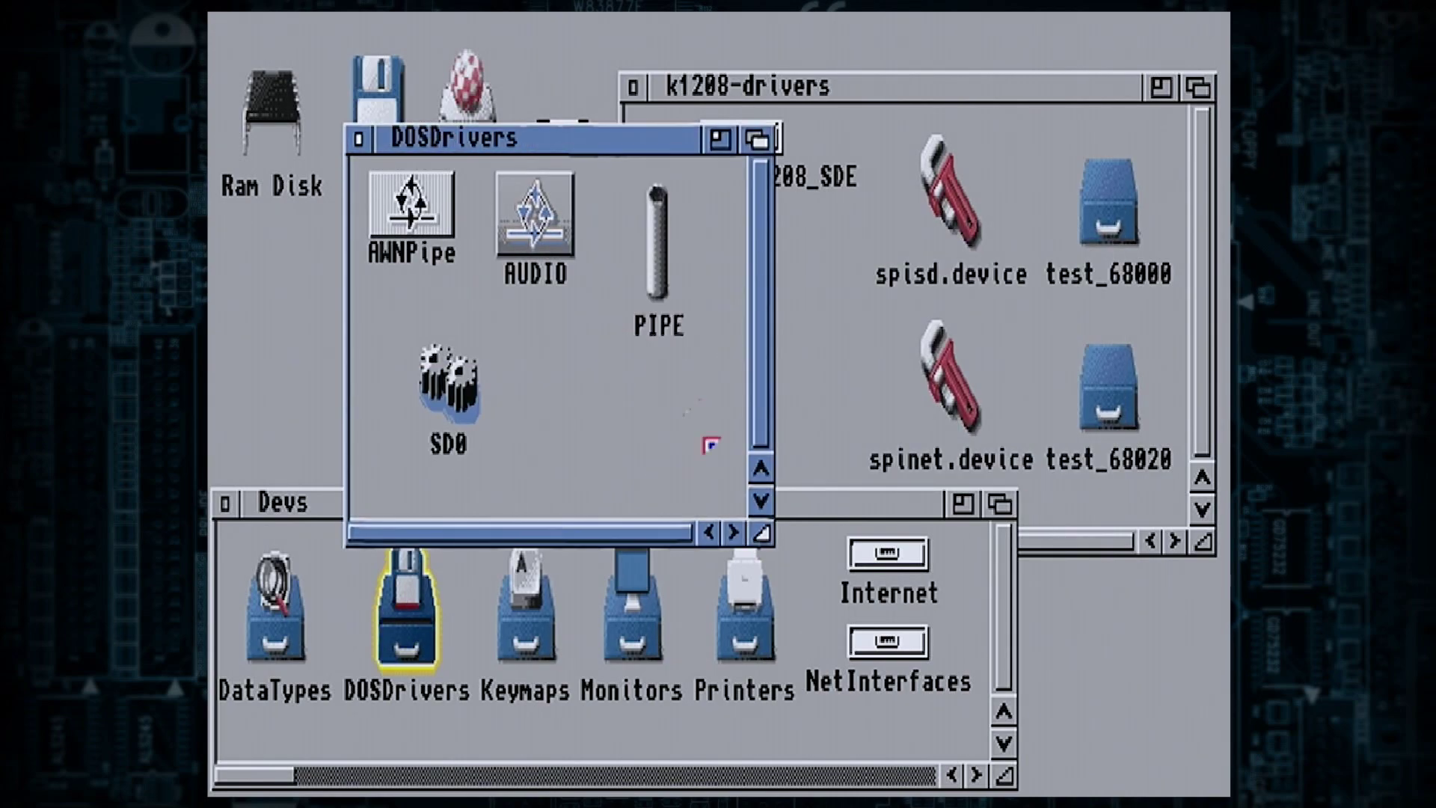
{"action": "left_click_drag", "start_coordinate": [567, 151], "coordinate": [436, 94]}
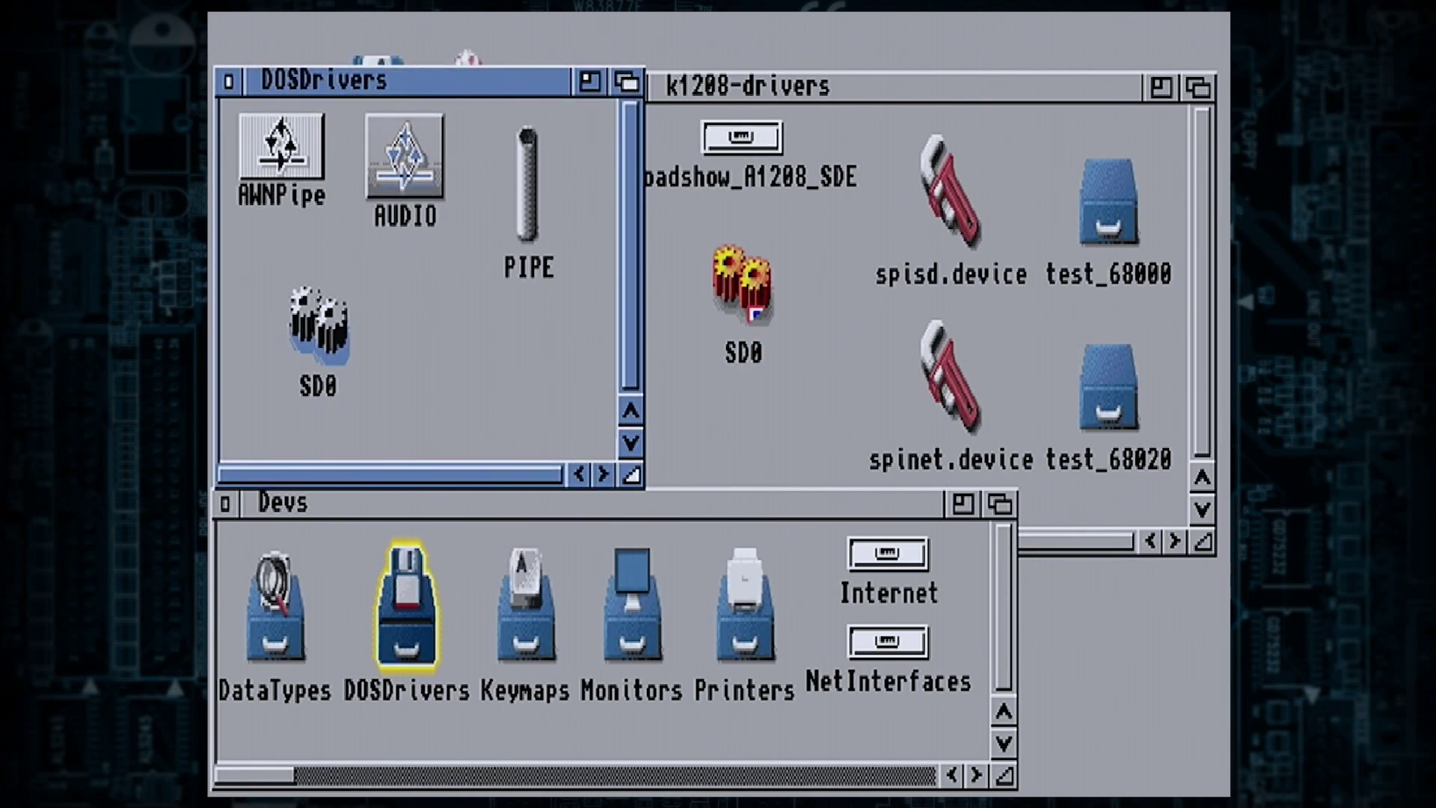
{"action": "left_click", "coordinate": [228, 81]}
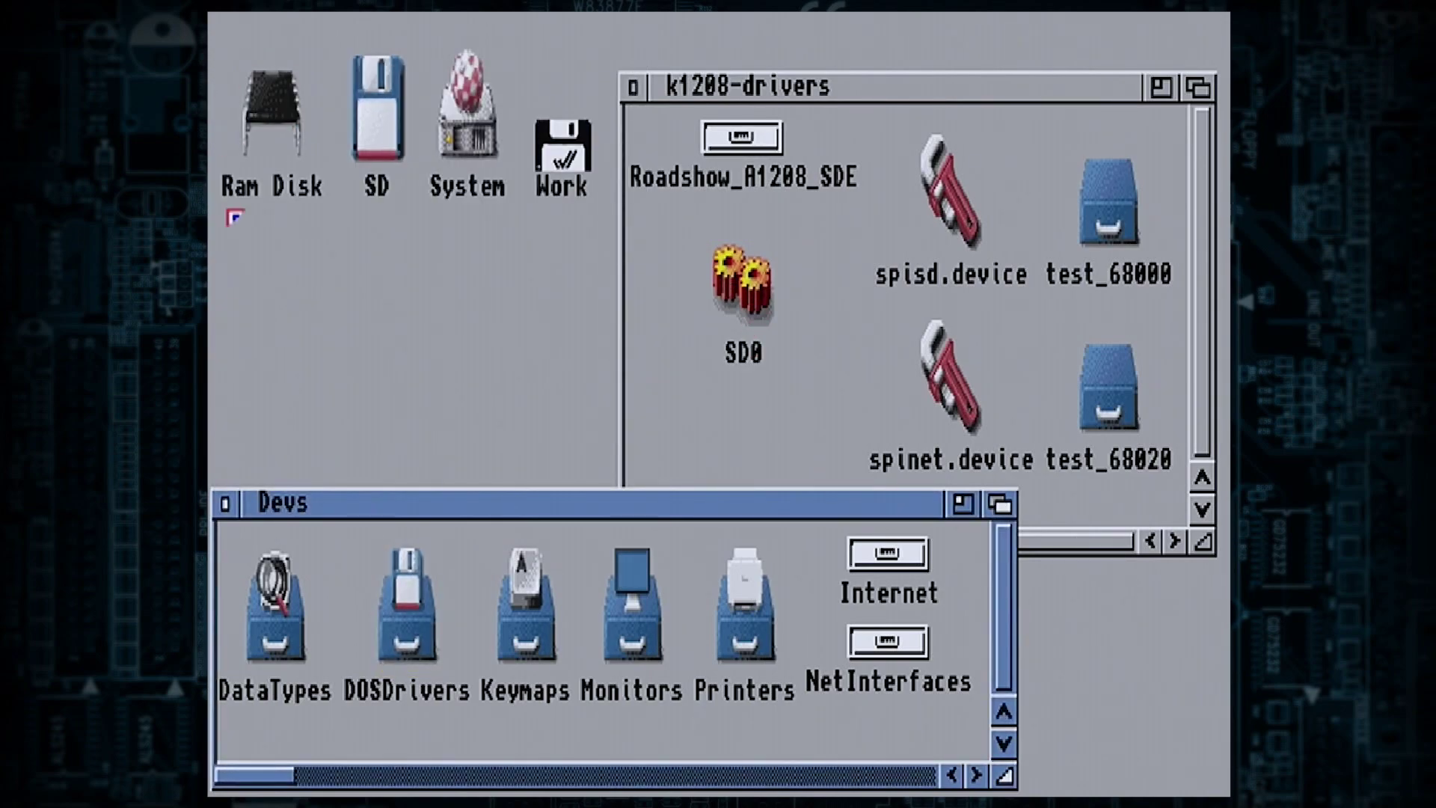
Step: Close the Devs and k1208-drivers drawers and run multiview via Execute Command
{"action": "left_click", "coordinate": [226, 503]}
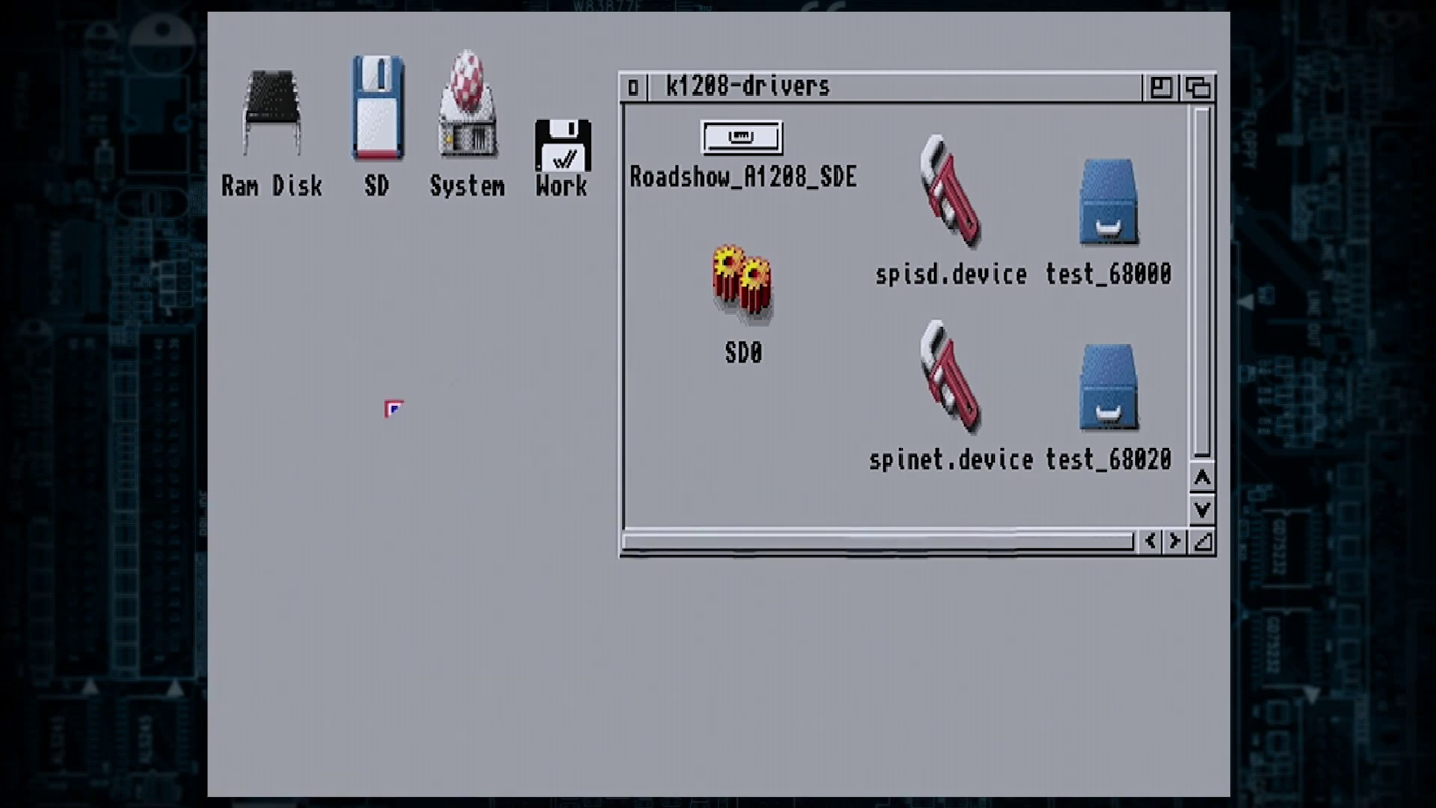
{"action": "left_click", "coordinate": [633, 90]}
{"action": "right_click", "coordinate": [279, 22]}
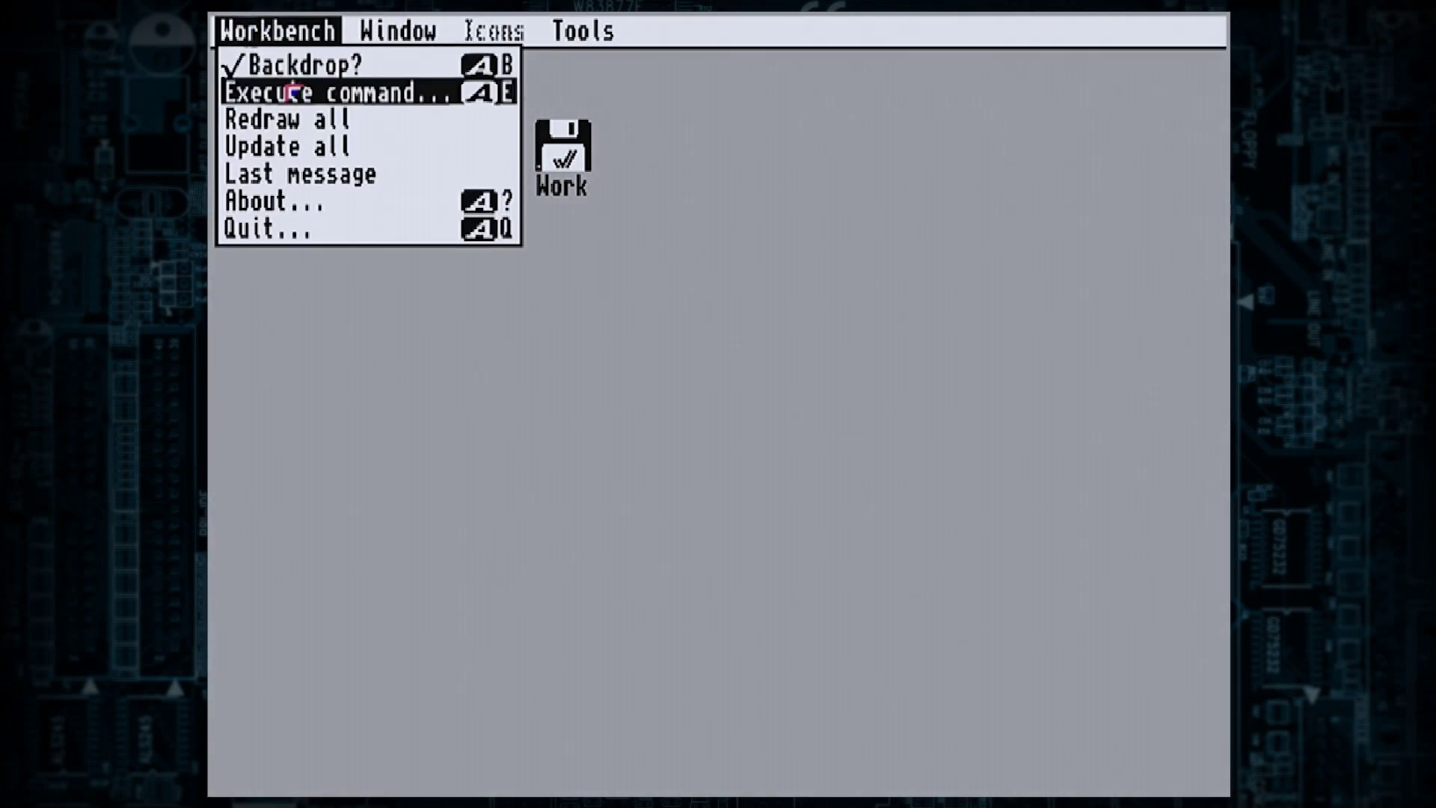
{"action": "right_click", "coordinate": [293, 91]}
{"action": "key", "text": "Return"}
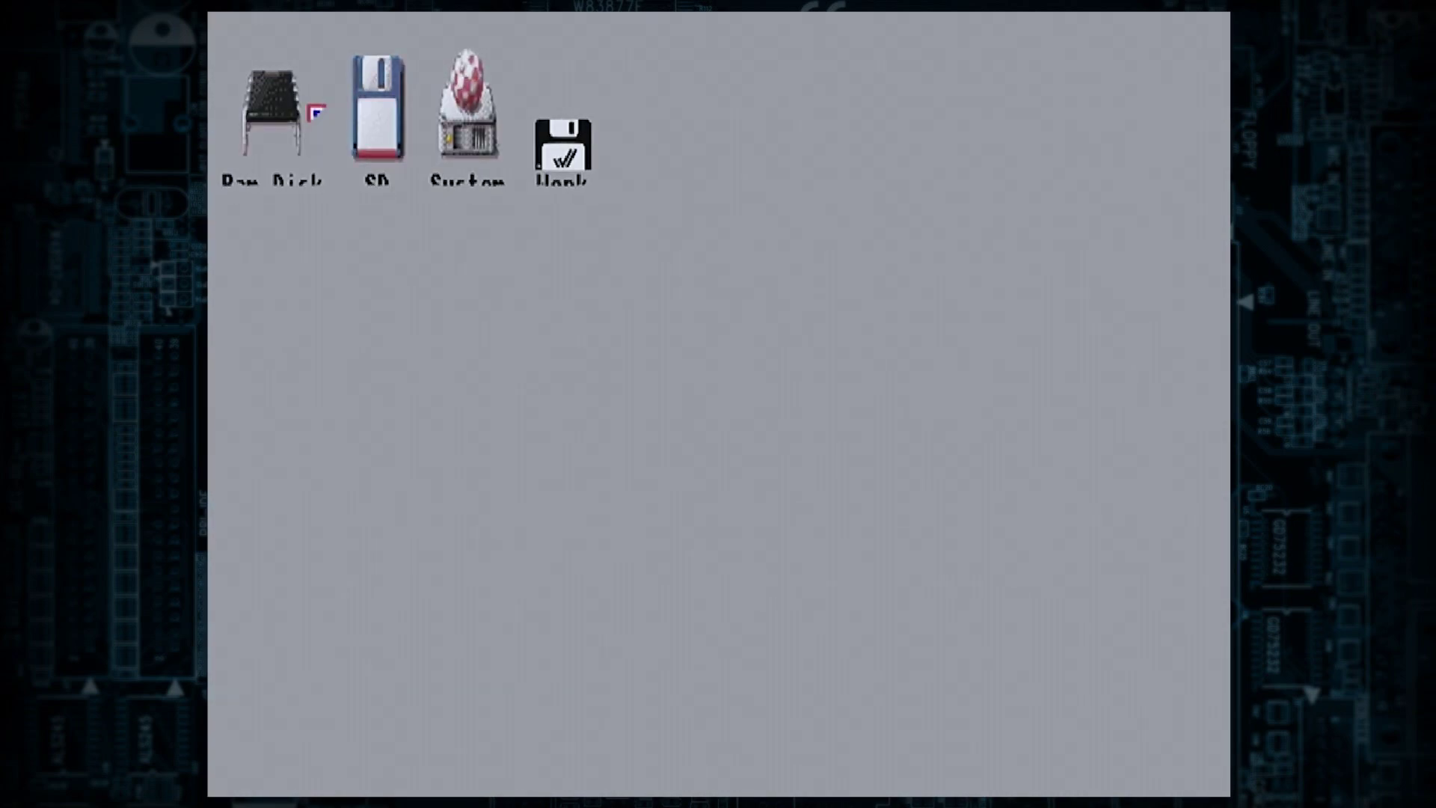
Step: Open S:Startup-Sequence in MultiView from the Volumes list
{"action": "left_click", "coordinate": [424, 664]}
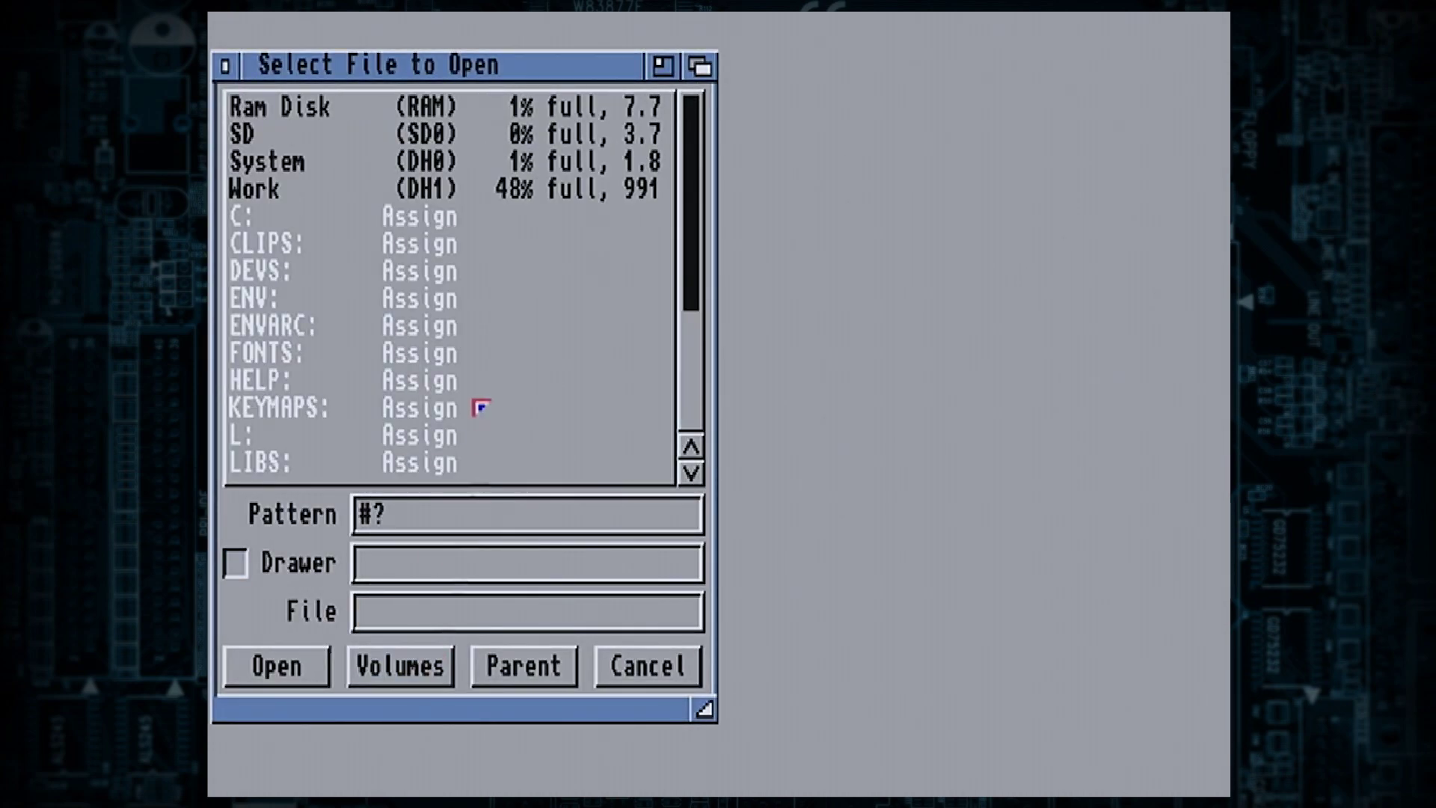
{"action": "left_click", "coordinate": [692, 408]}
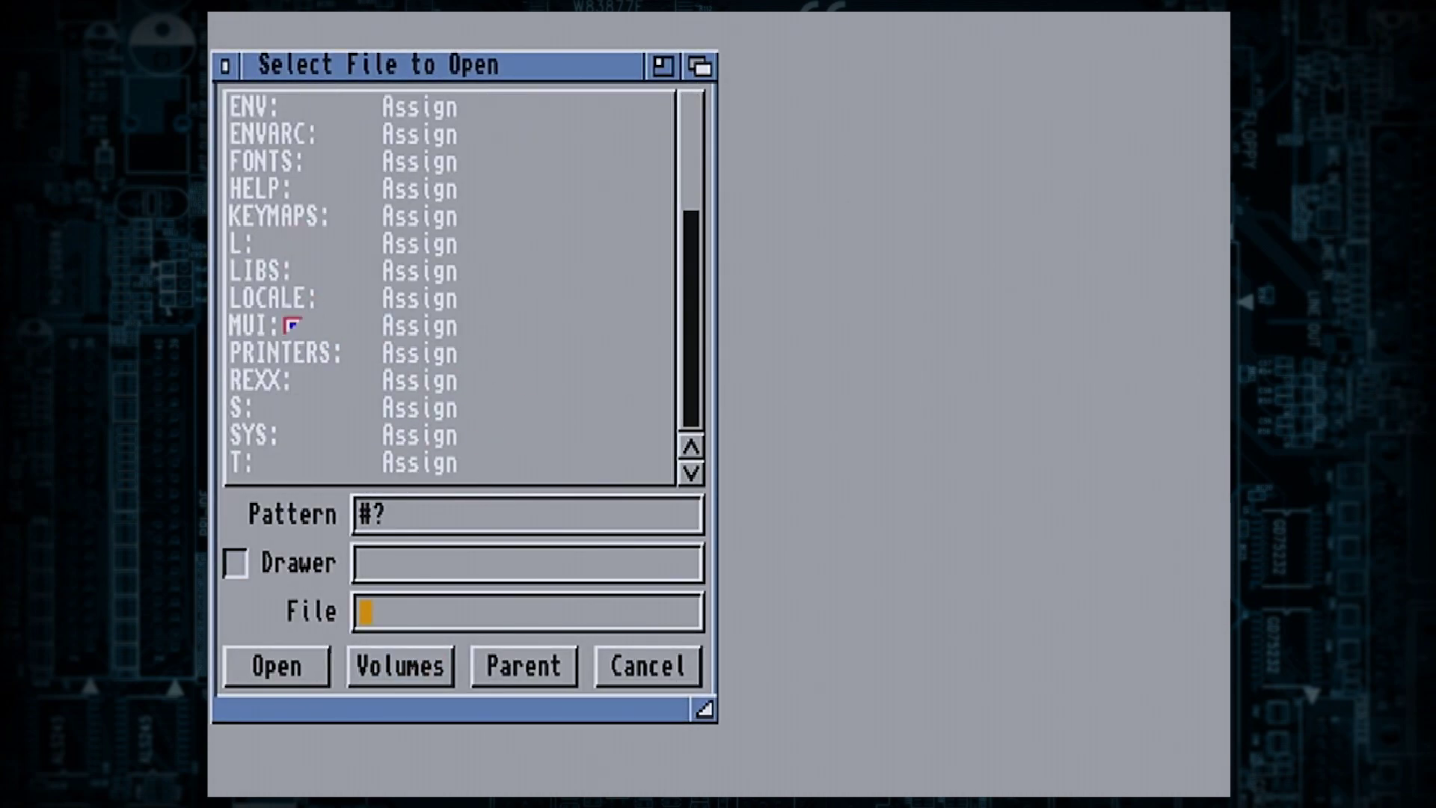
{"action": "left_click", "coordinate": [265, 408]}
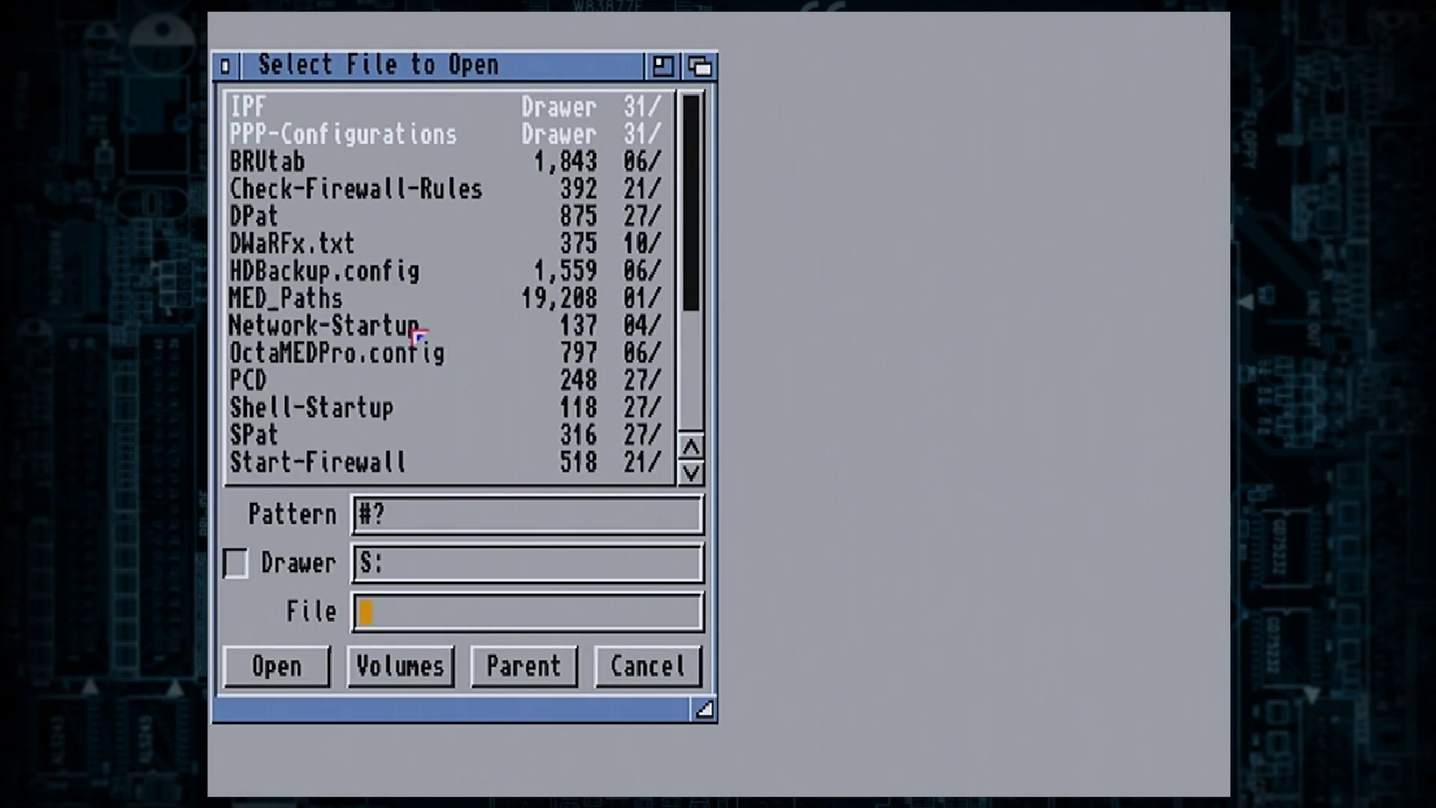
{"action": "left_click", "coordinate": [688, 404]}
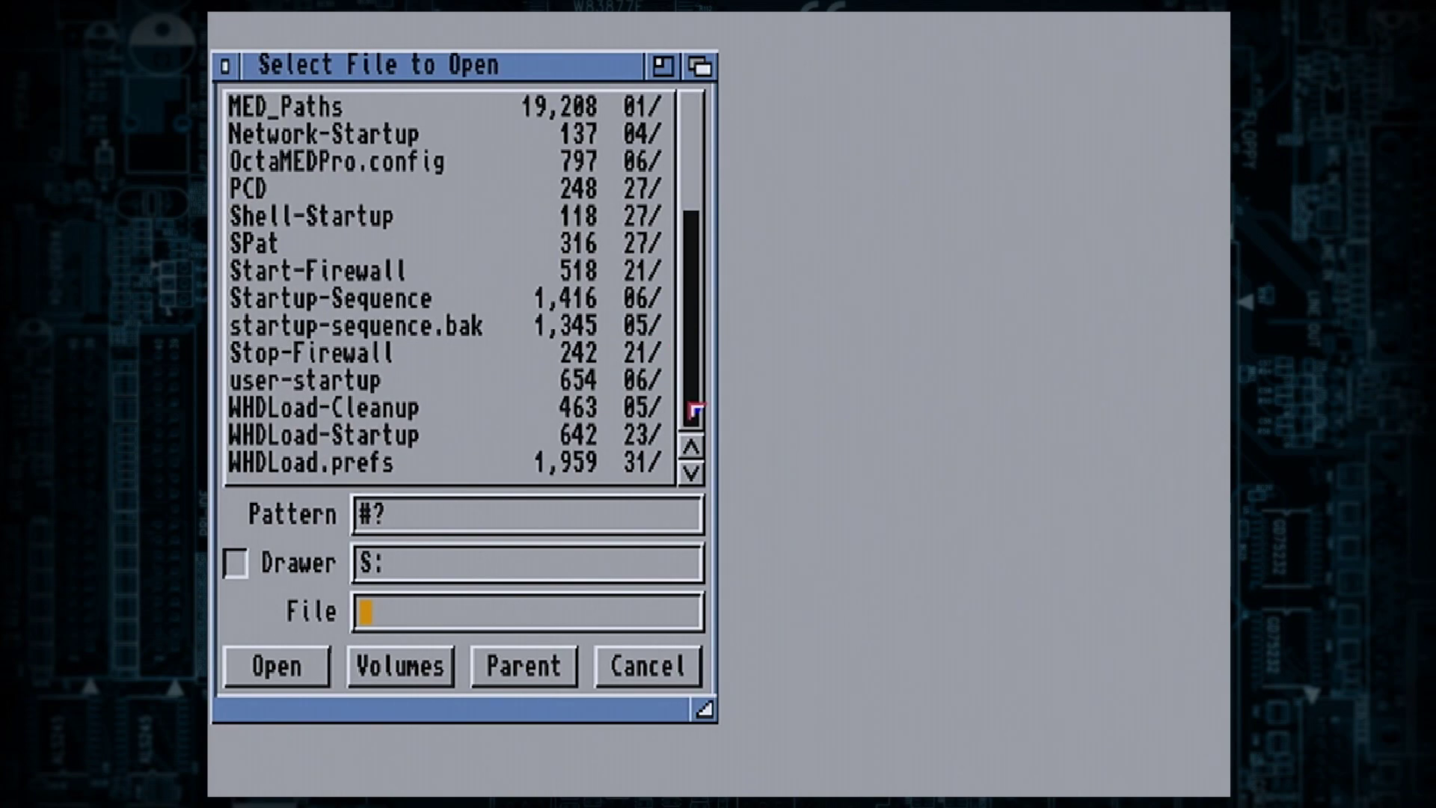
{"action": "double_click", "coordinate": [361, 299]}
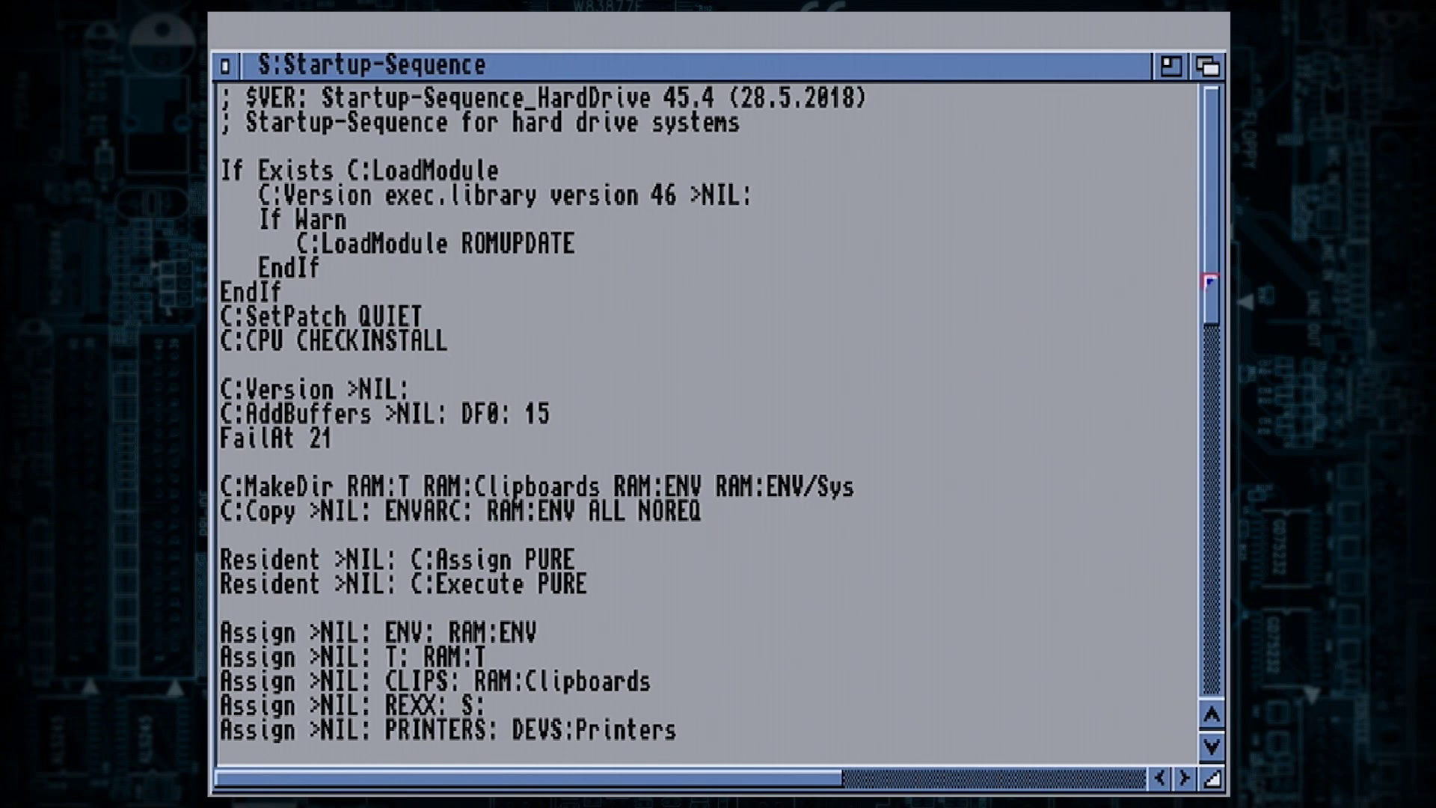
Step: Scroll down through Startup-Sequence in MultiView to read the rest of it
{"action": "left_click", "coordinate": [1216, 290]}
{"action": "left_click_drag", "start_coordinate": [1216, 290], "coordinate": [1179, 475]}
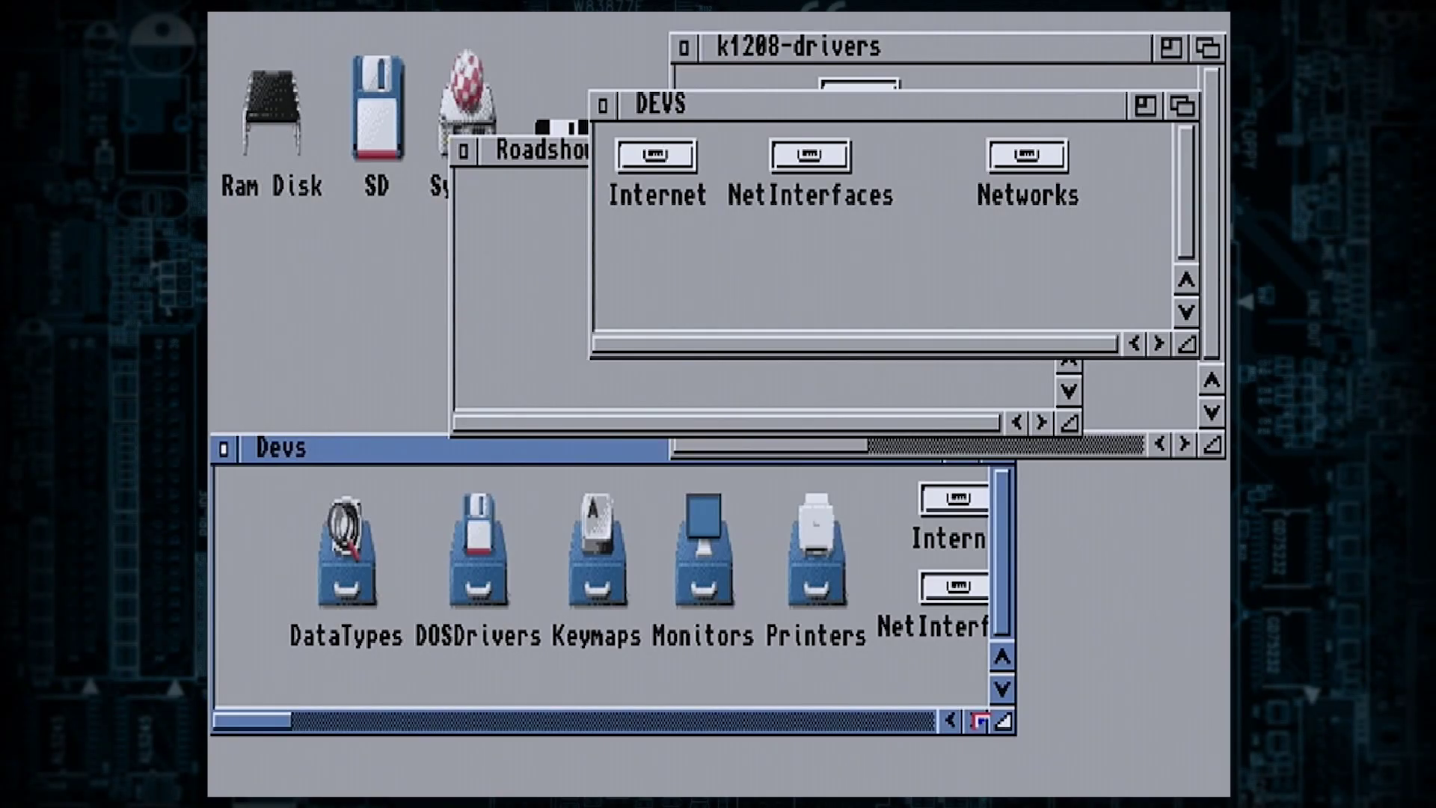
Step: Close the system Devs and Roadshow DEVS drawer windows
{"action": "left_click_drag", "start_coordinate": [976, 718], "coordinate": [976, 720]}
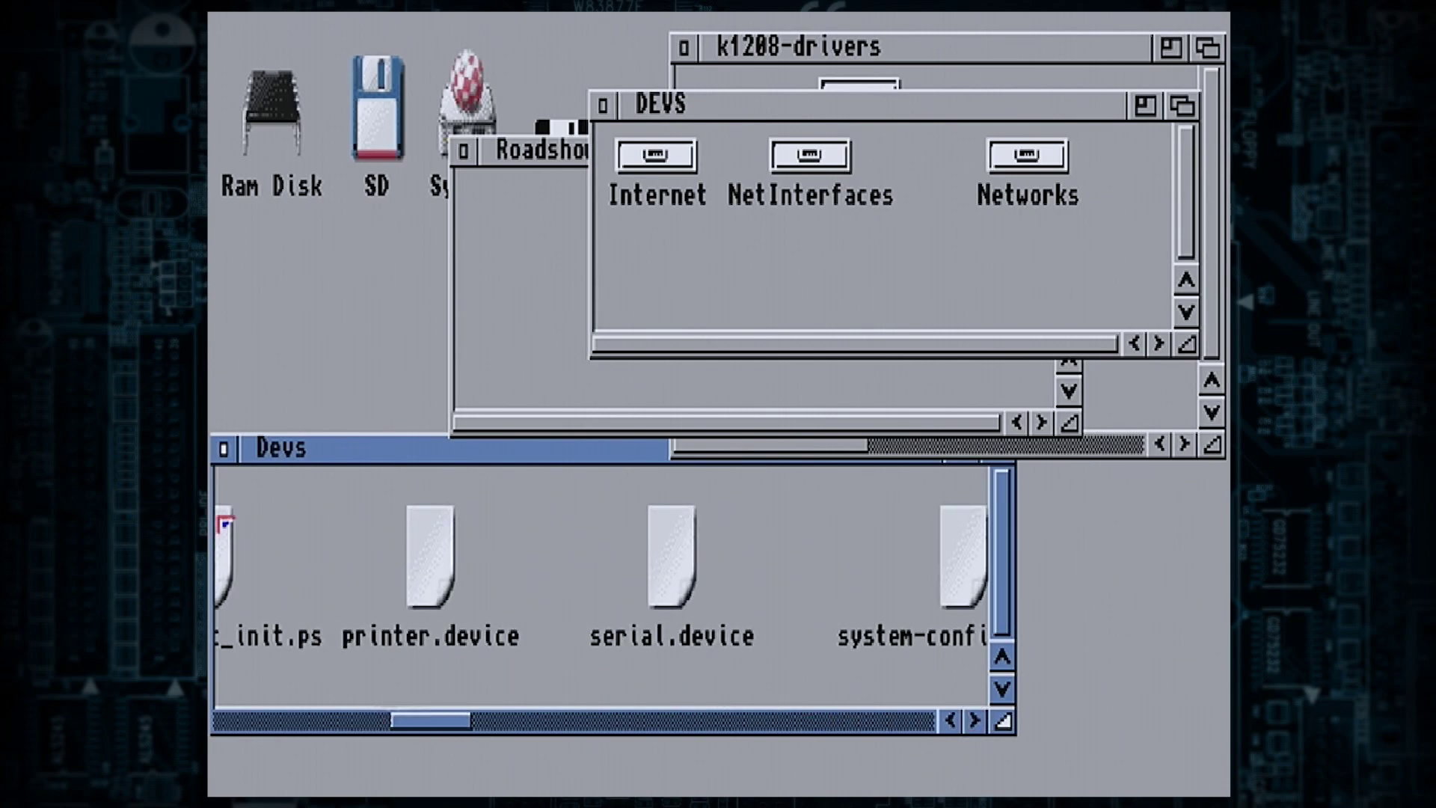
{"action": "left_click", "coordinate": [222, 448]}
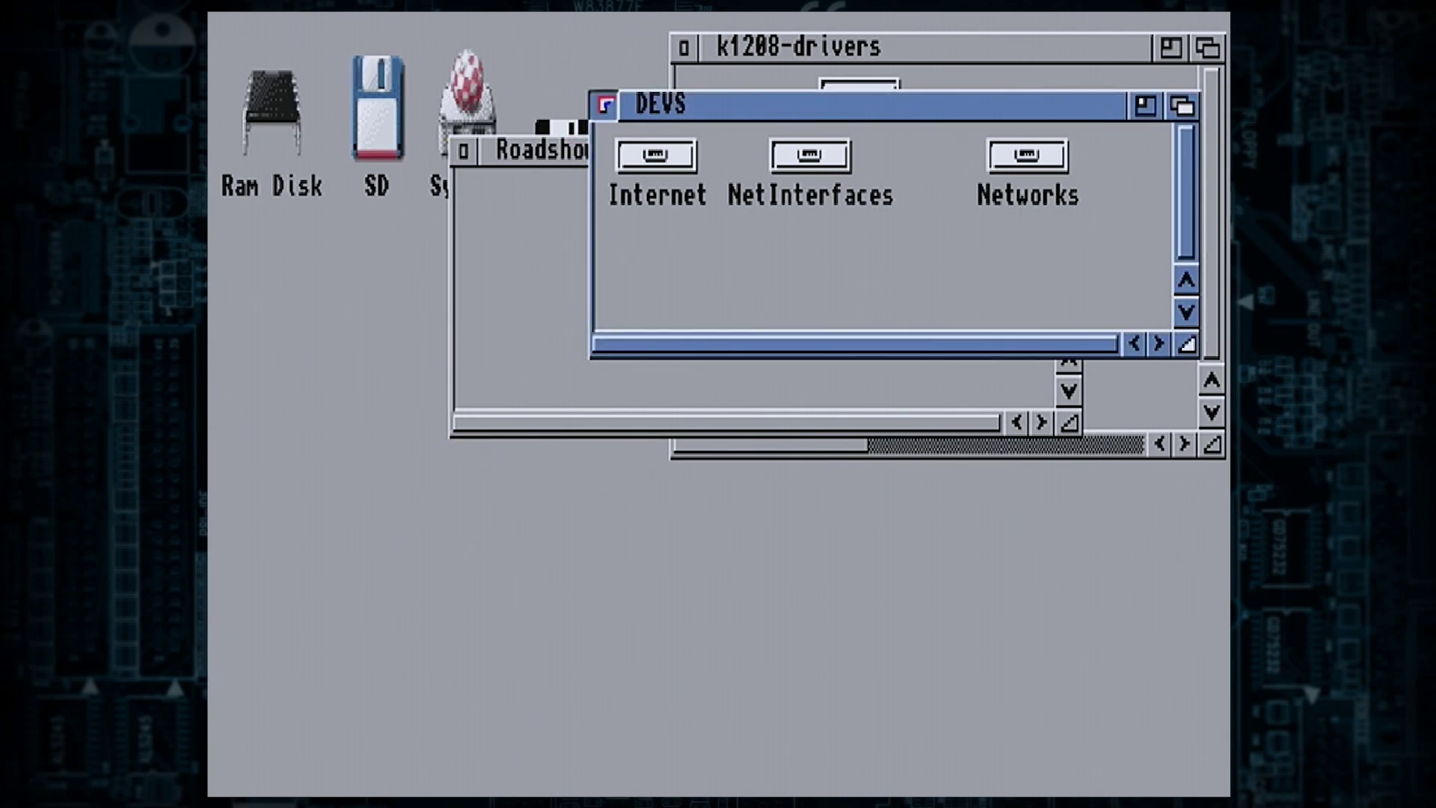
{"action": "left_click", "coordinate": [605, 105]}
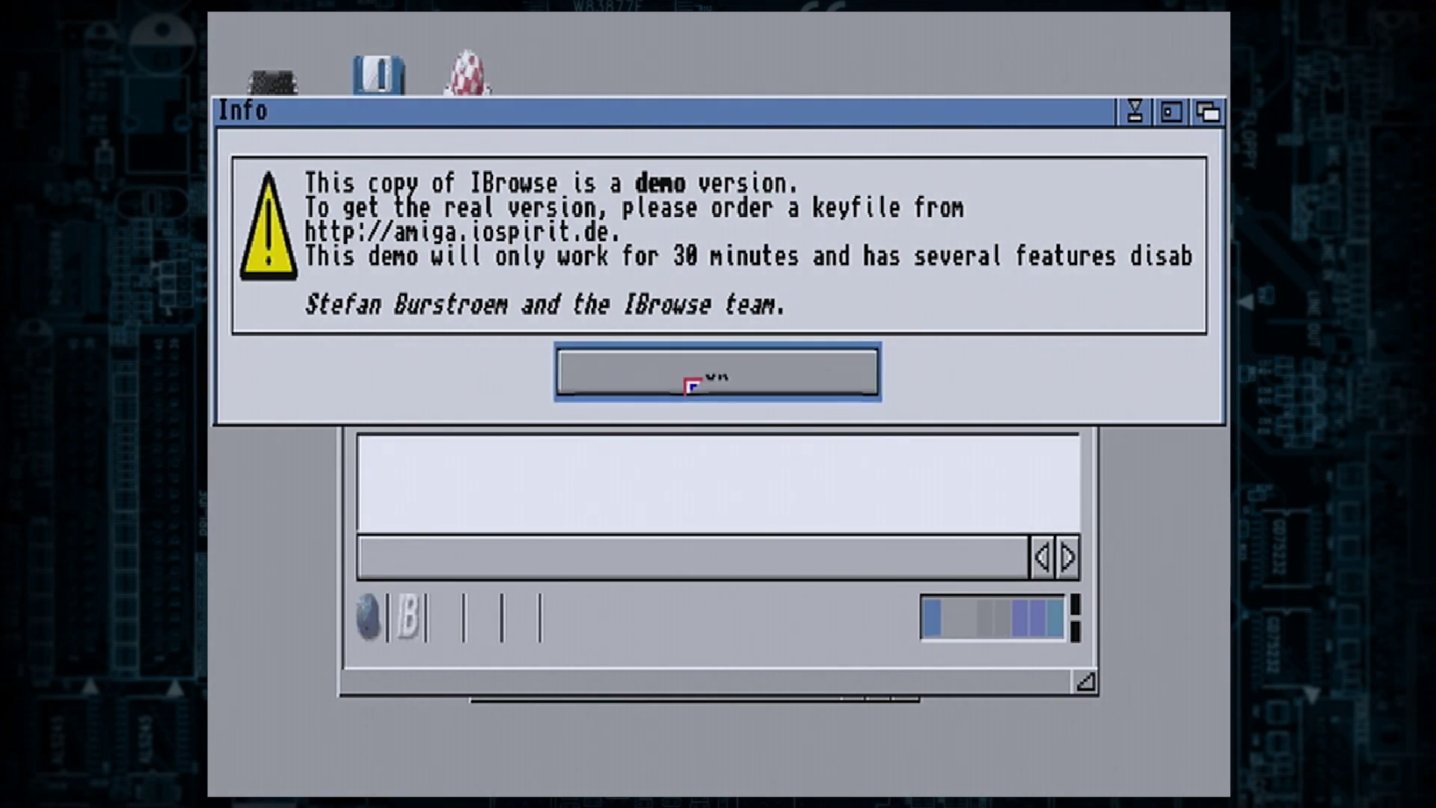
Step: Dismiss the IBrowse demo notice and enlarge the browser window to fill the screen
{"action": "left_click", "coordinate": [693, 385]}
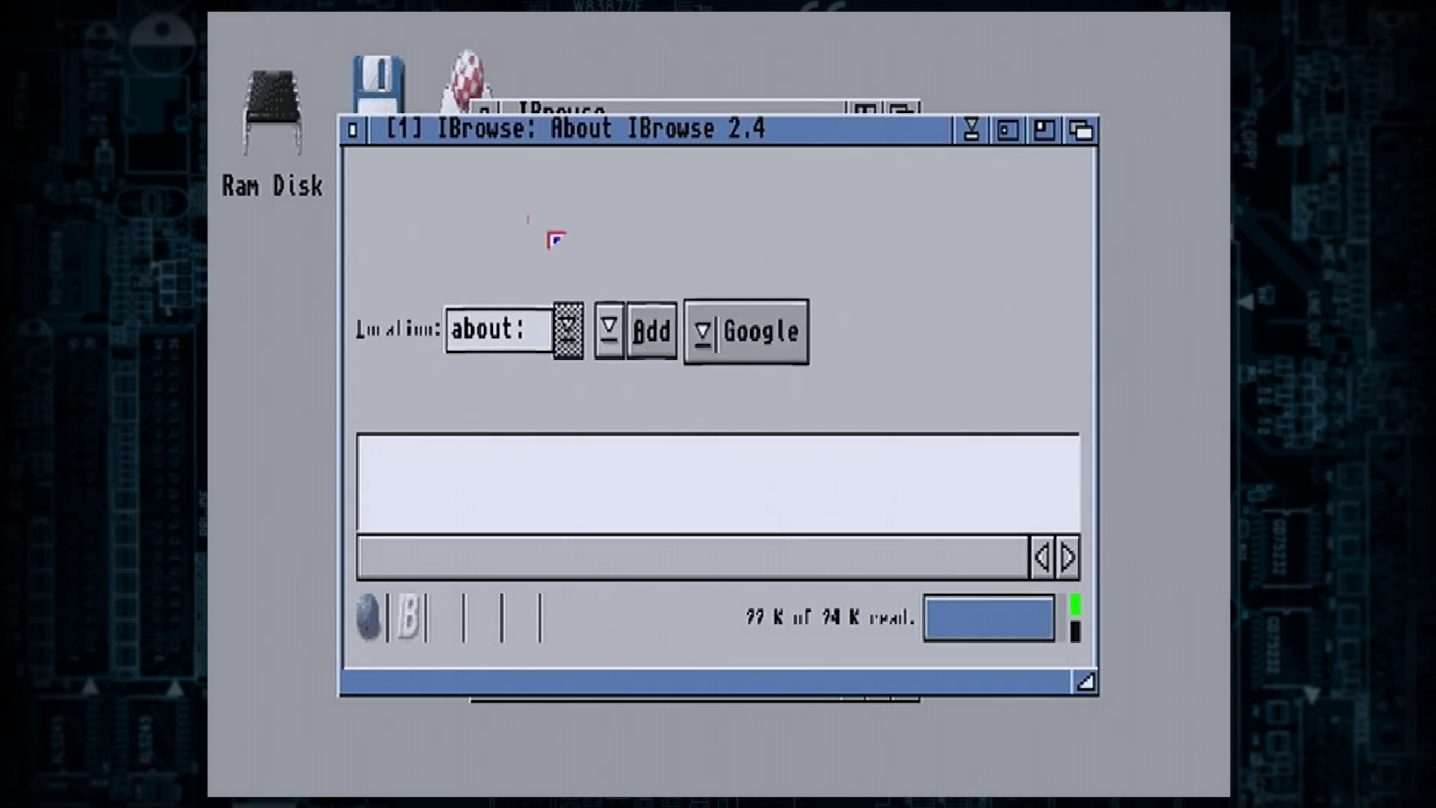
{"action": "left_click_drag", "start_coordinate": [485, 139], "coordinate": [342, 23]}
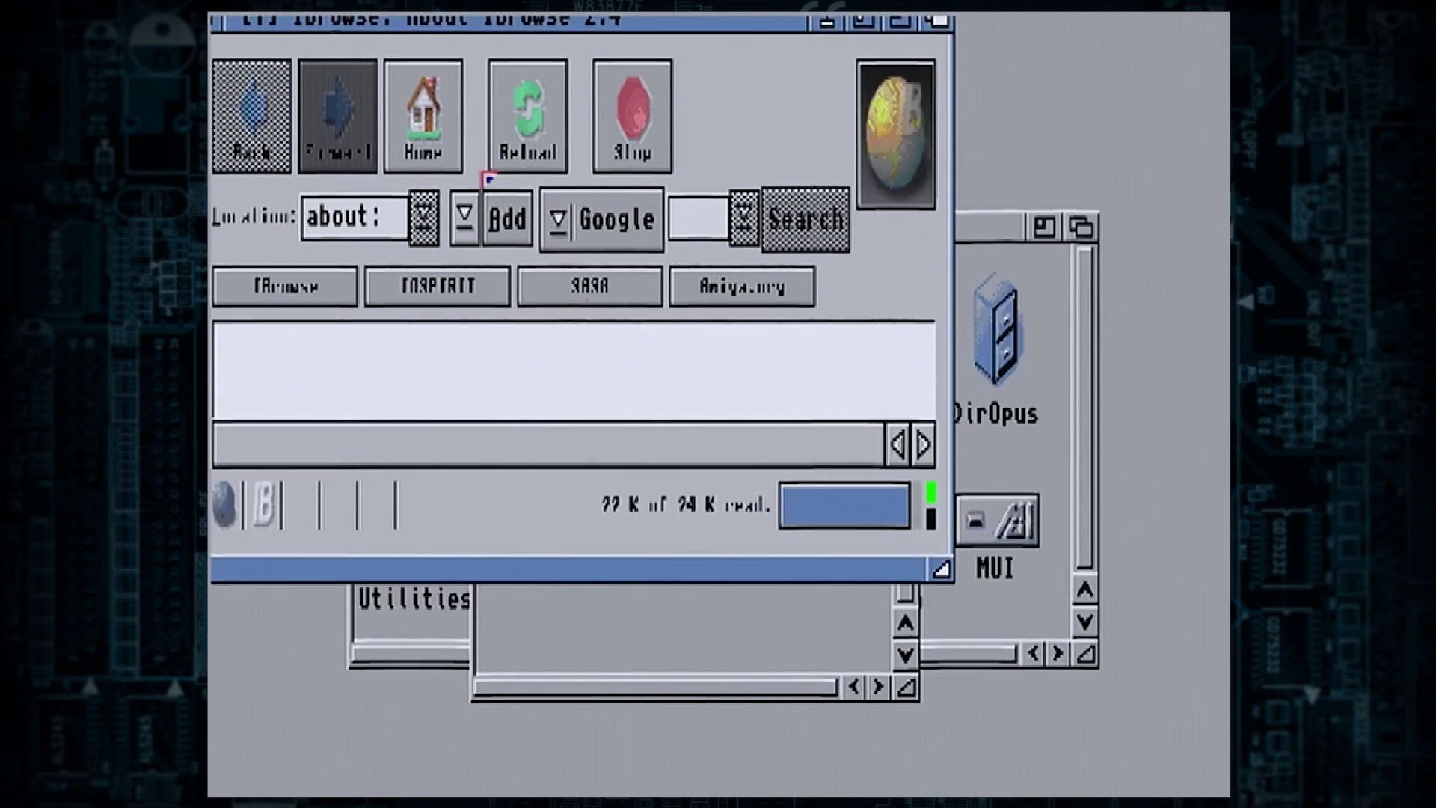
{"action": "left_click_drag", "start_coordinate": [940, 565], "coordinate": [1192, 761]}
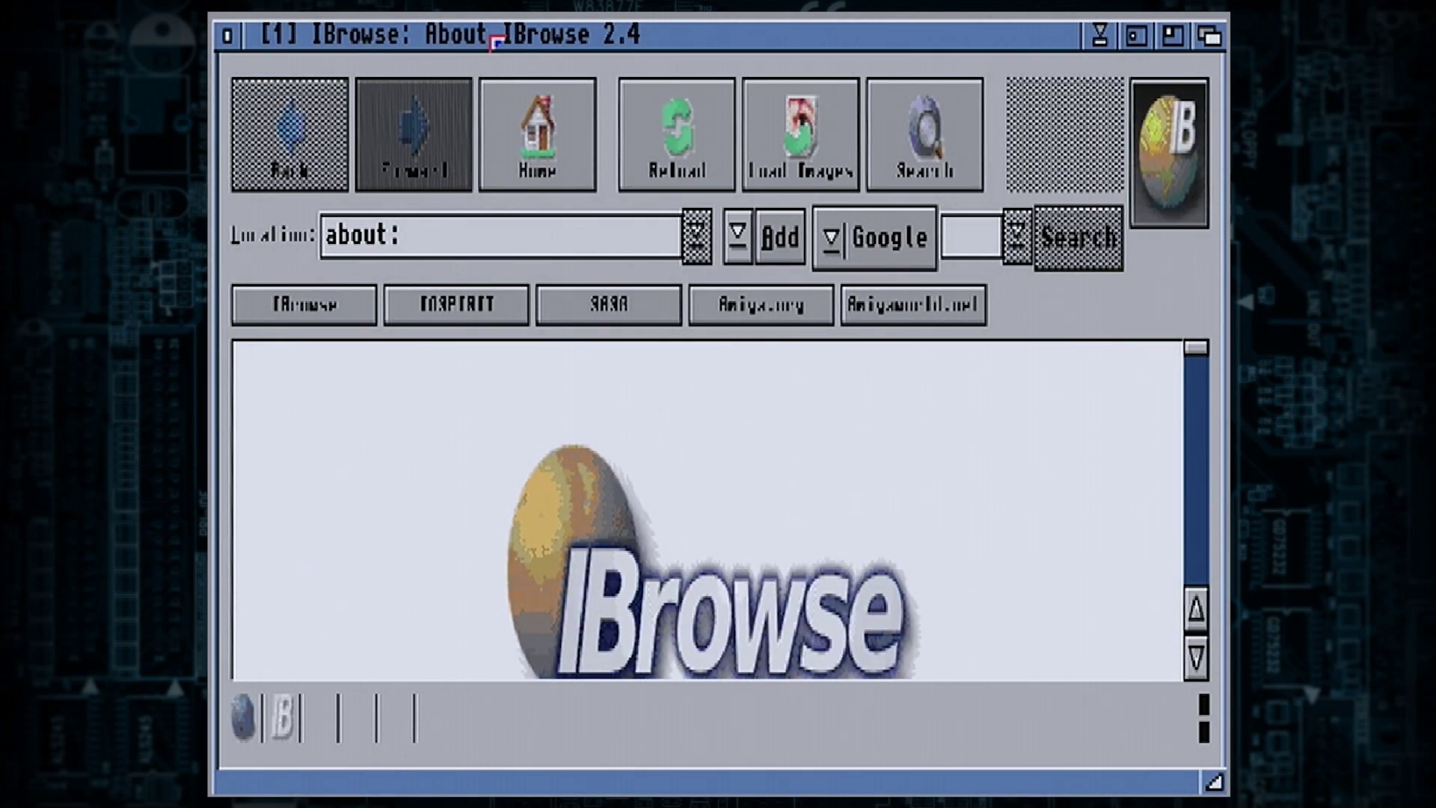
Step: Load aminet.net in the Location field and scroll the latest-packages page
{"action": "left_click", "coordinate": [485, 233]}
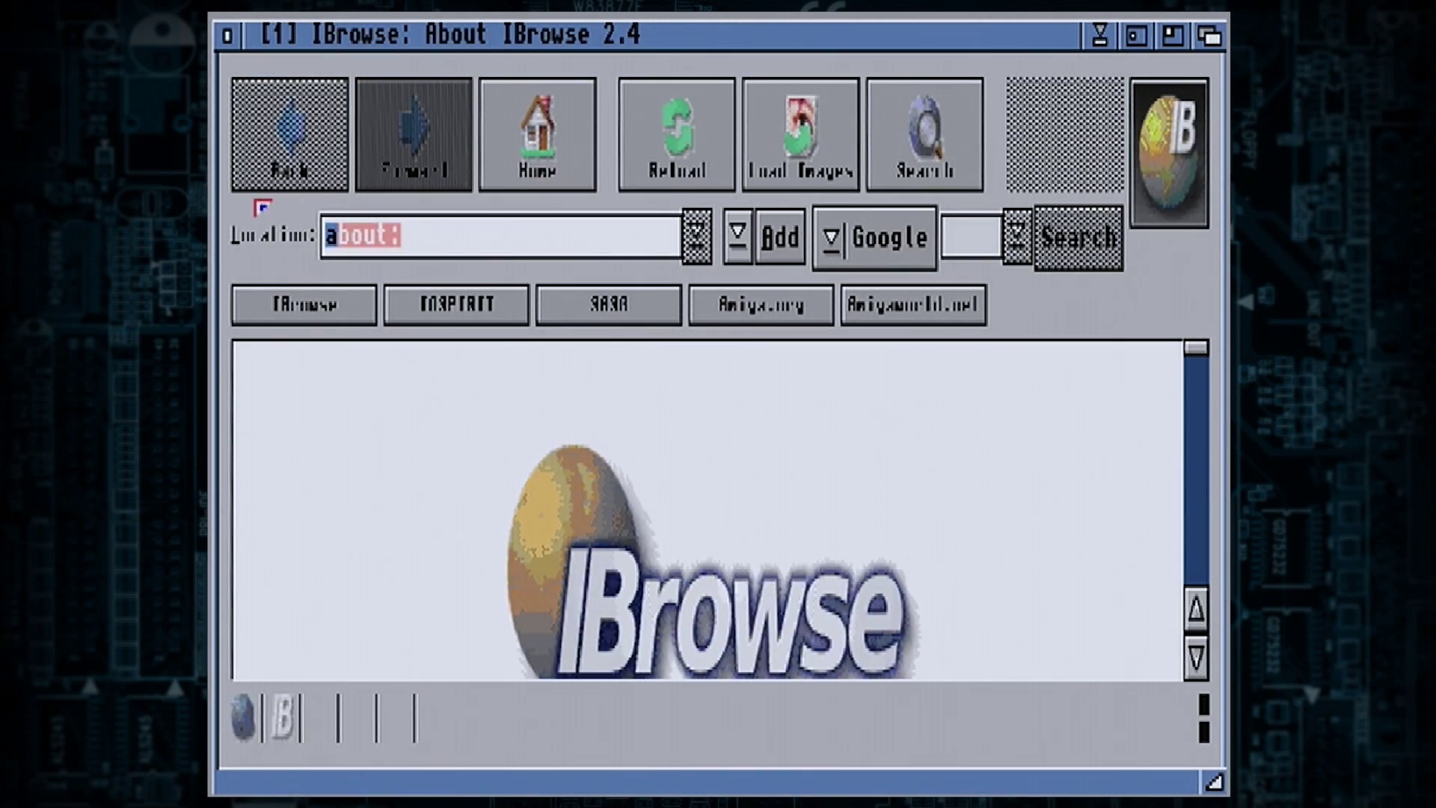
{"action": "type", "text": "am"}
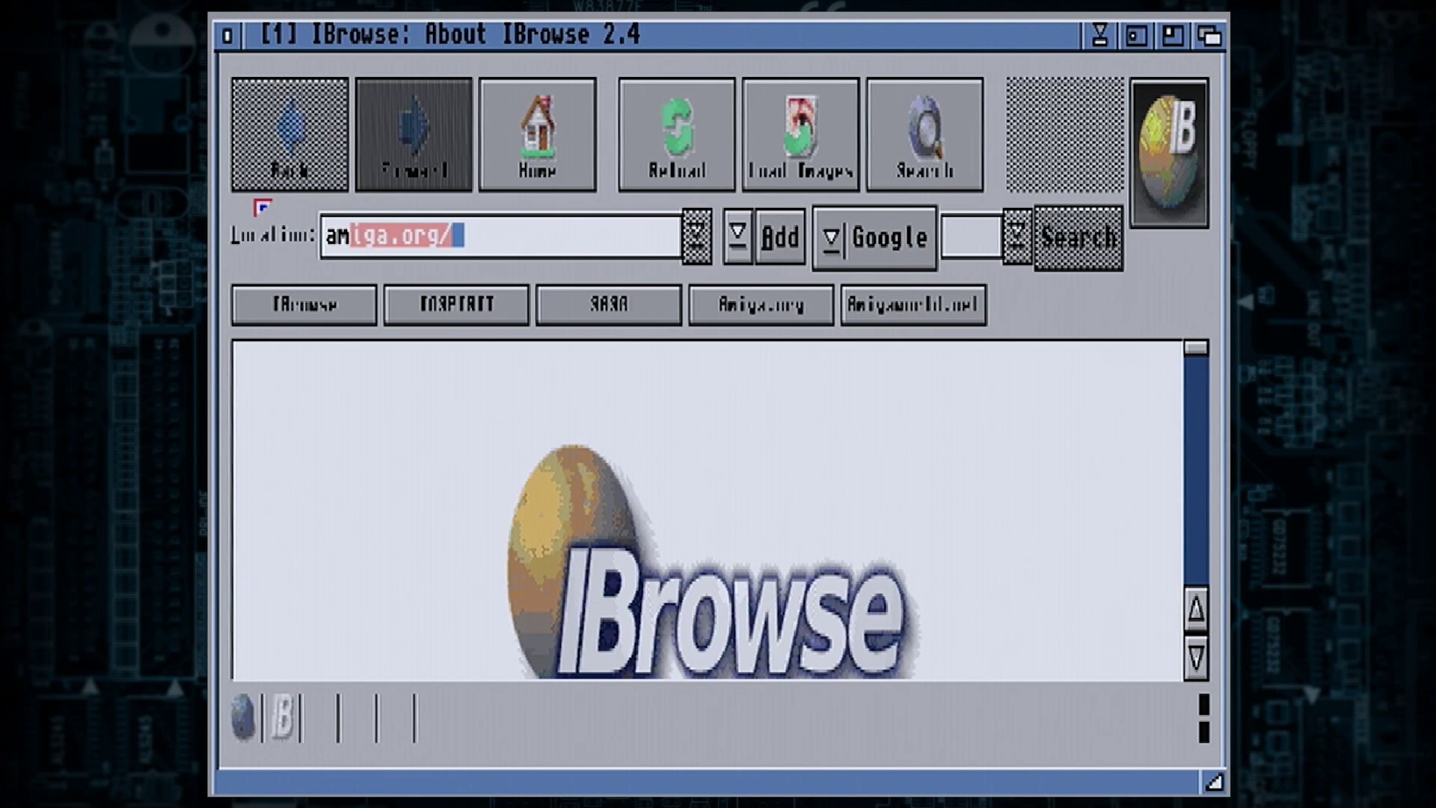
{"action": "key", "text": "BackSpace"}
{"action": "type", "text": "in"}
{"action": "key", "text": "Return"}
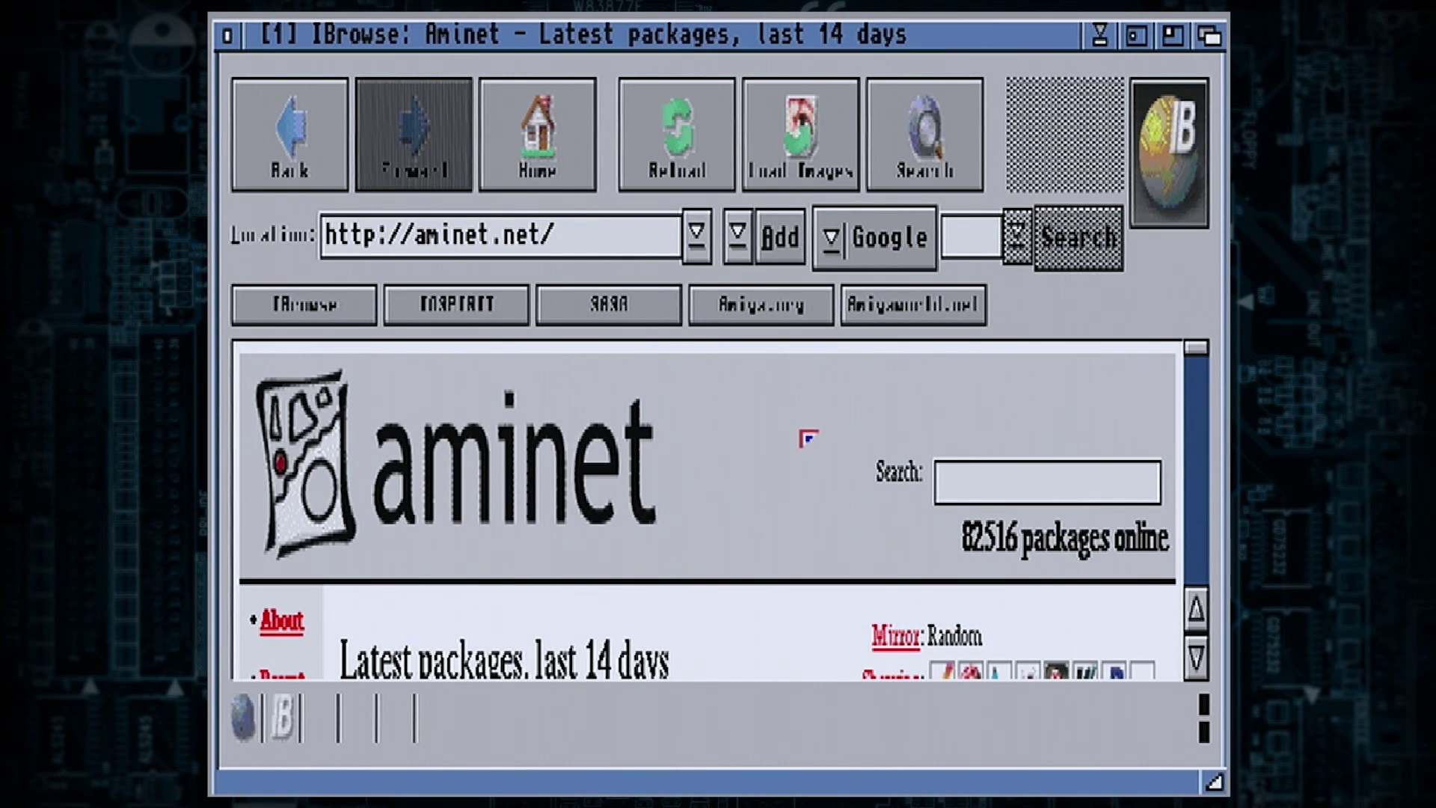
{"action": "left_click", "coordinate": [1196, 666]}
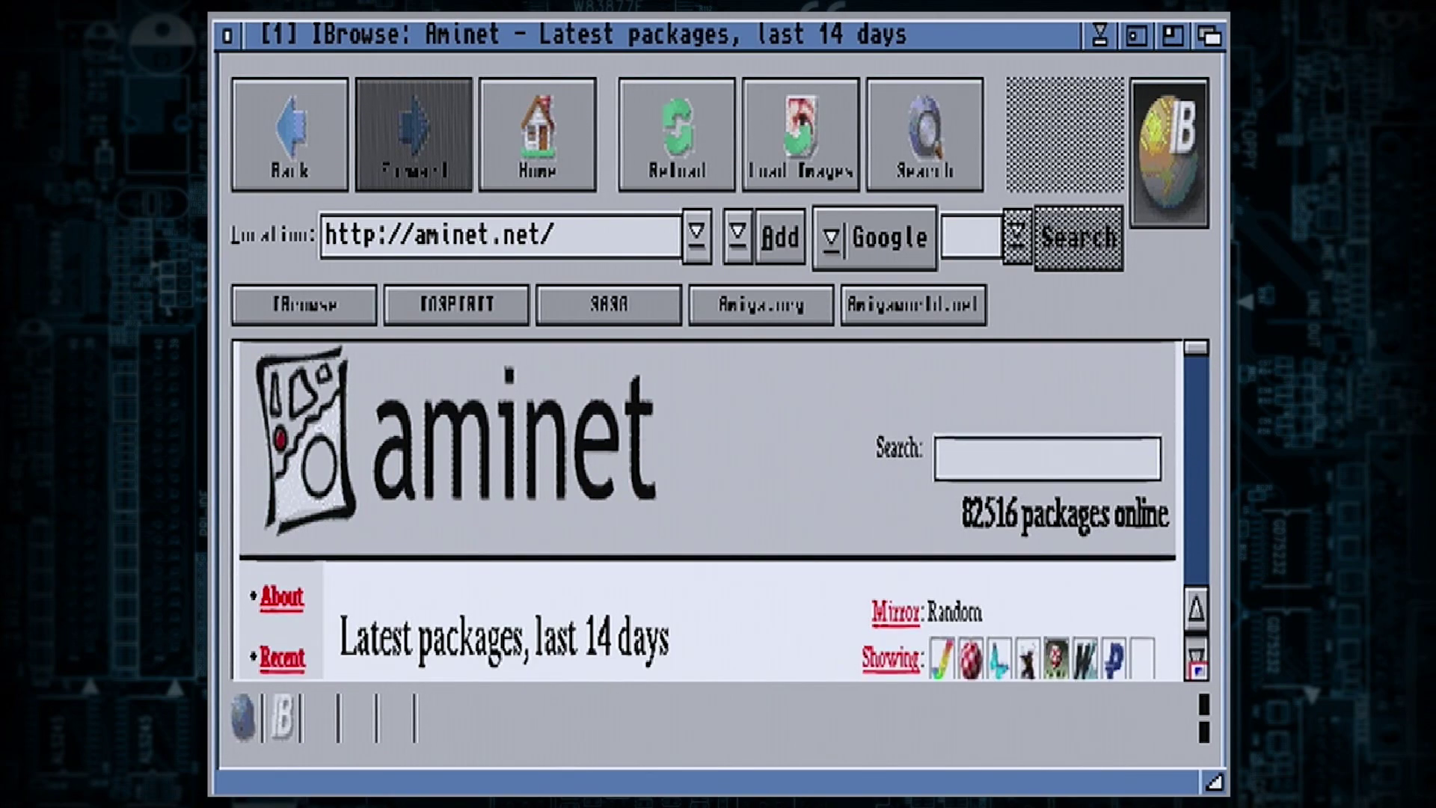
{"action": "left_click_drag", "start_coordinate": [1197, 668], "coordinate": [1196, 667]}
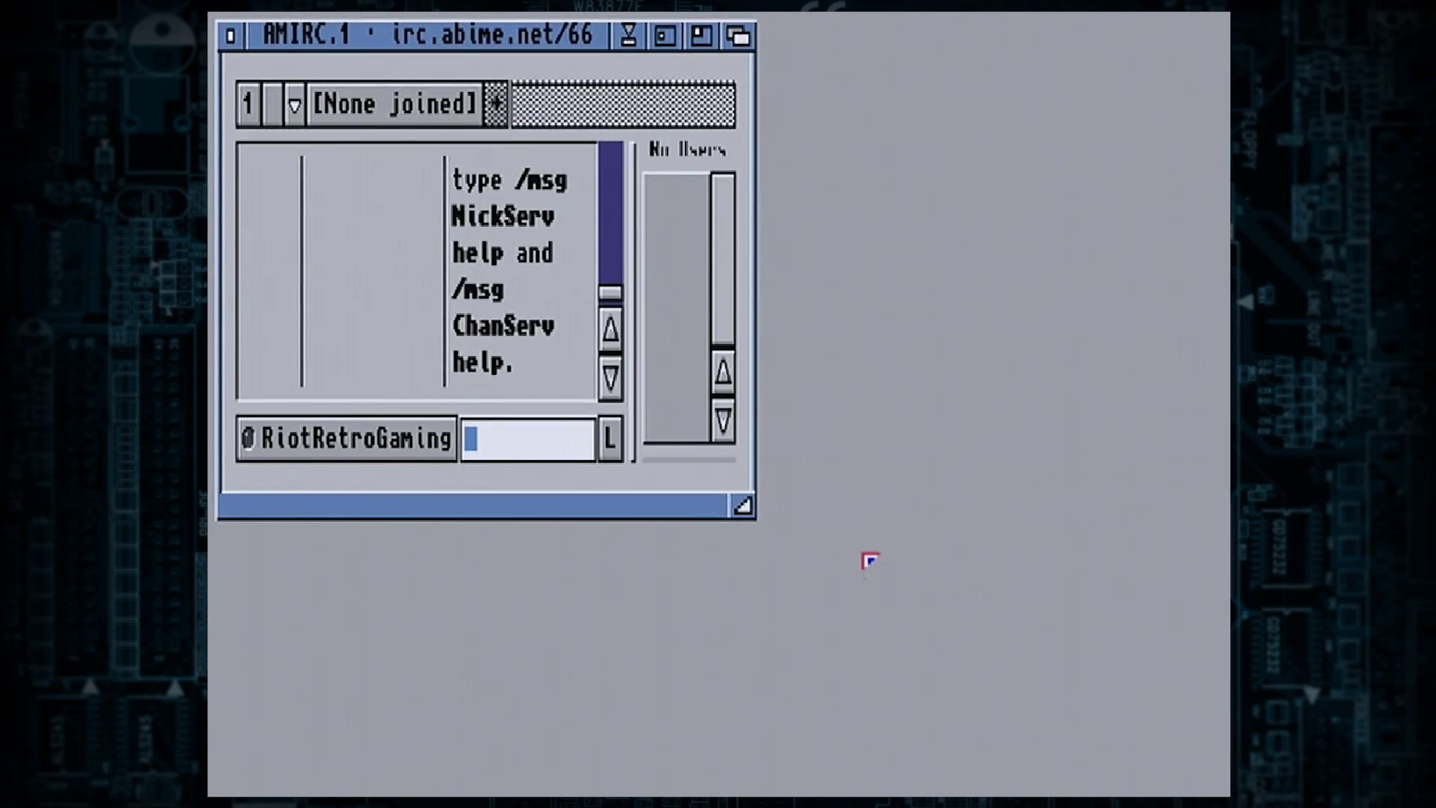
Step: Enlarge AmIRC's #abime.net window to full screen to reveal the user list
{"action": "left_click_drag", "start_coordinate": [743, 508], "coordinate": [1211, 786]}
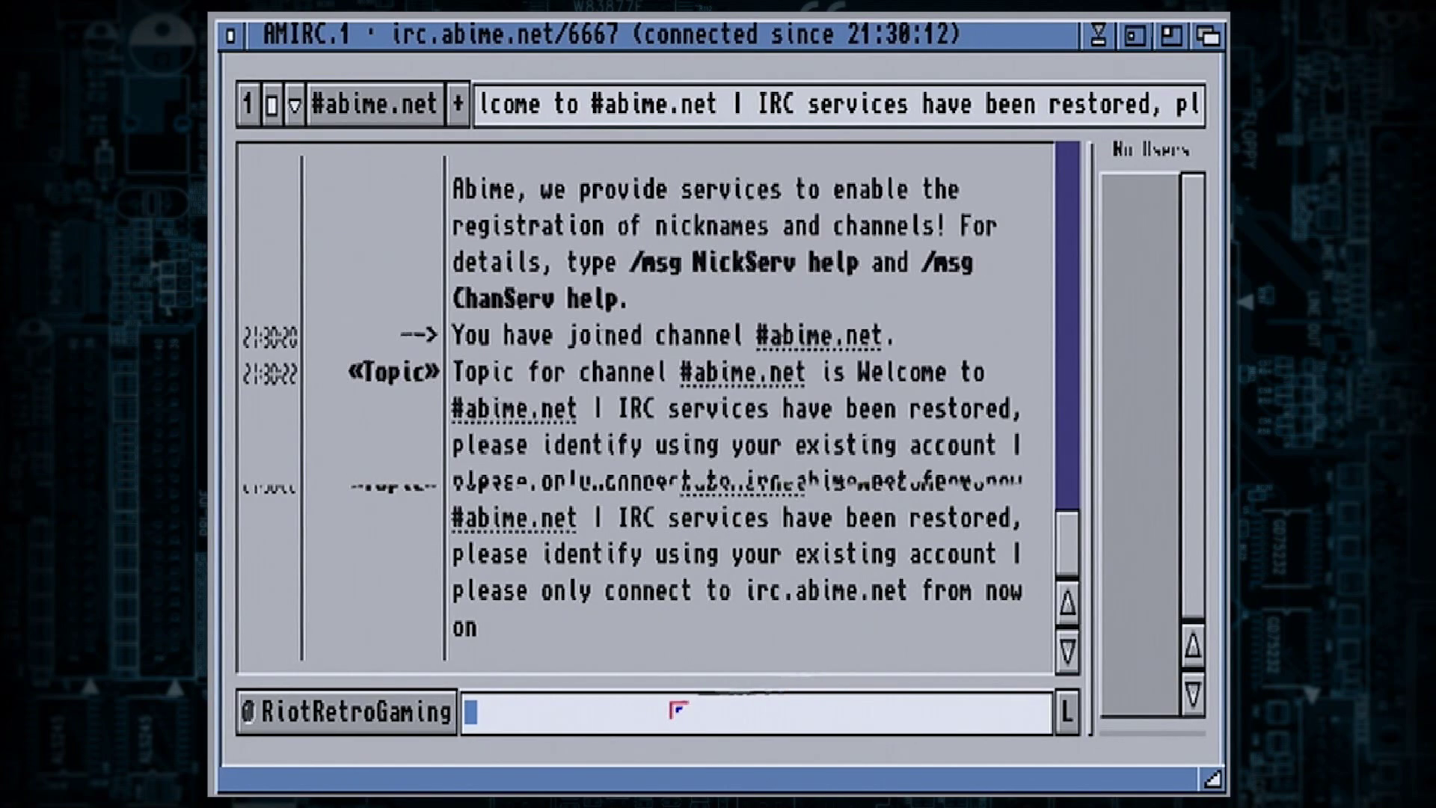